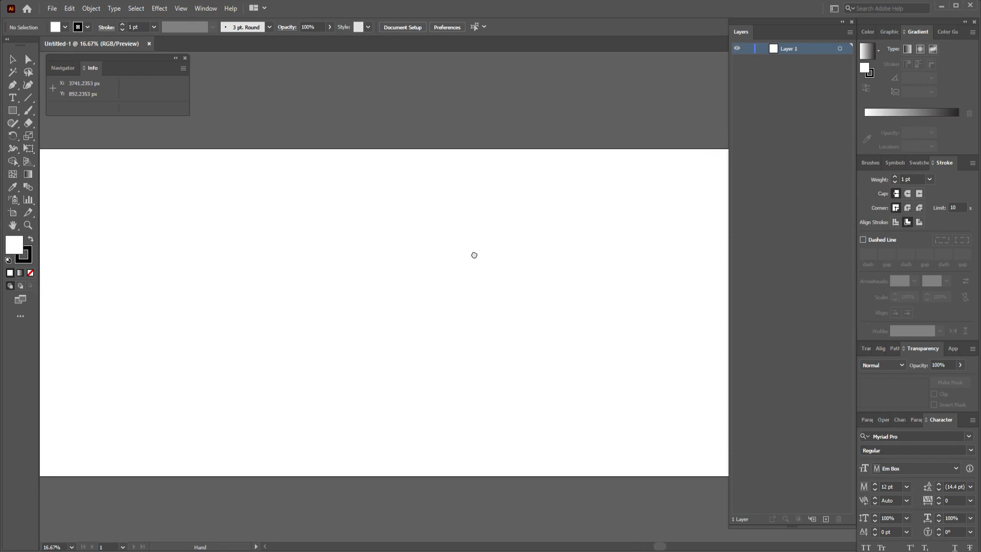
Draw a 6000 × 2606 px rectangle and centre it horizontally and vertically on the artboard
key("ctrl+minus")
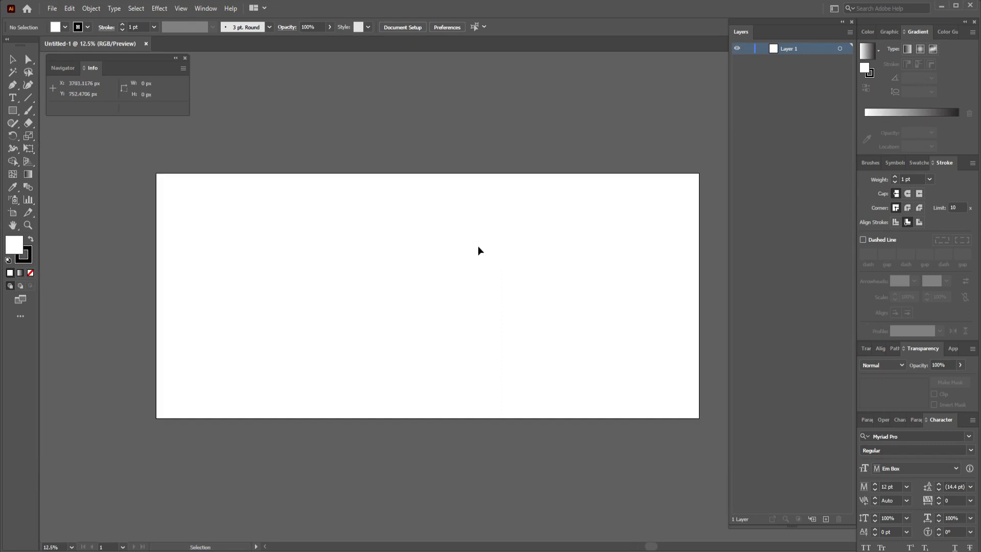
left_click(14, 111)
left_click(418, 111)
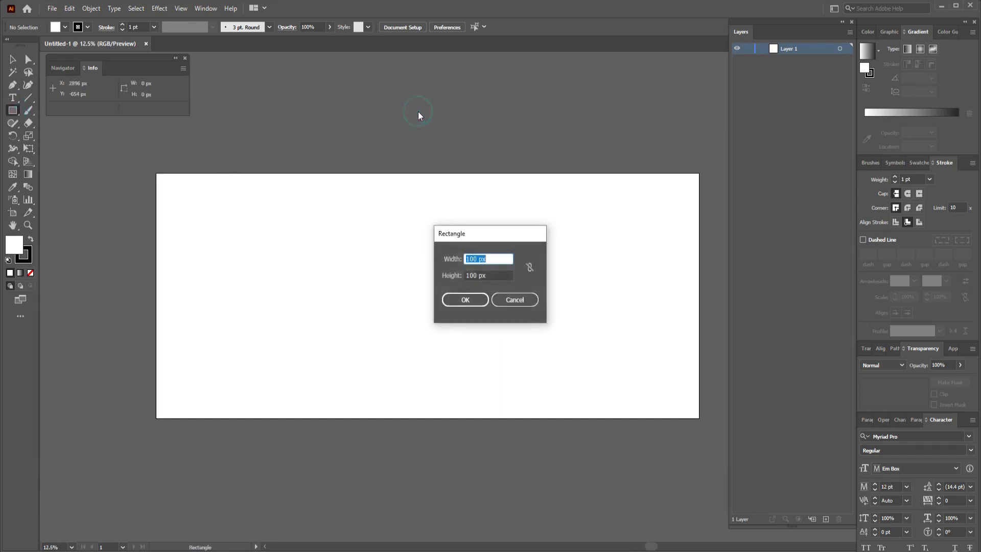
left_click(469, 258)
type("60")
left_click_drag(479, 276, 455, 275)
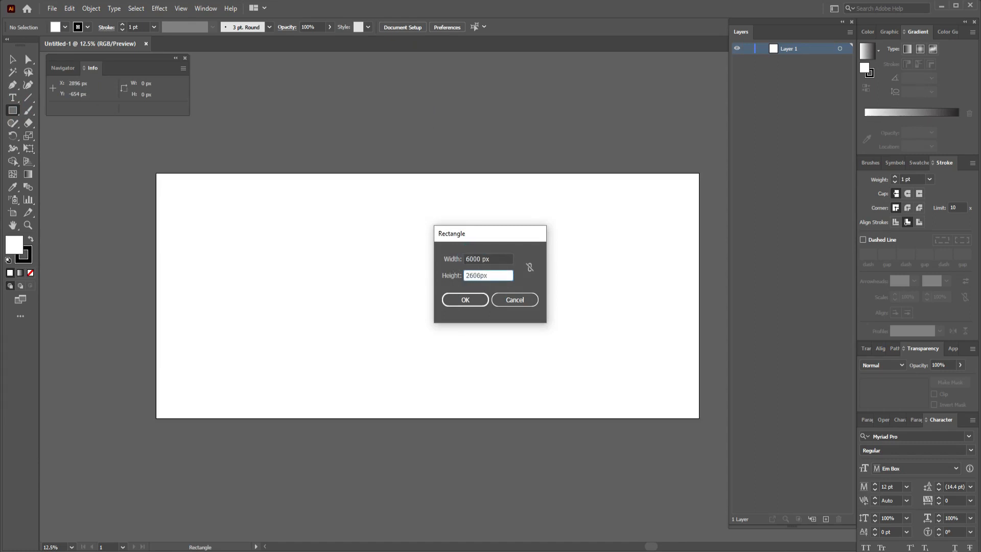
key("Return")
left_click(439, 27)
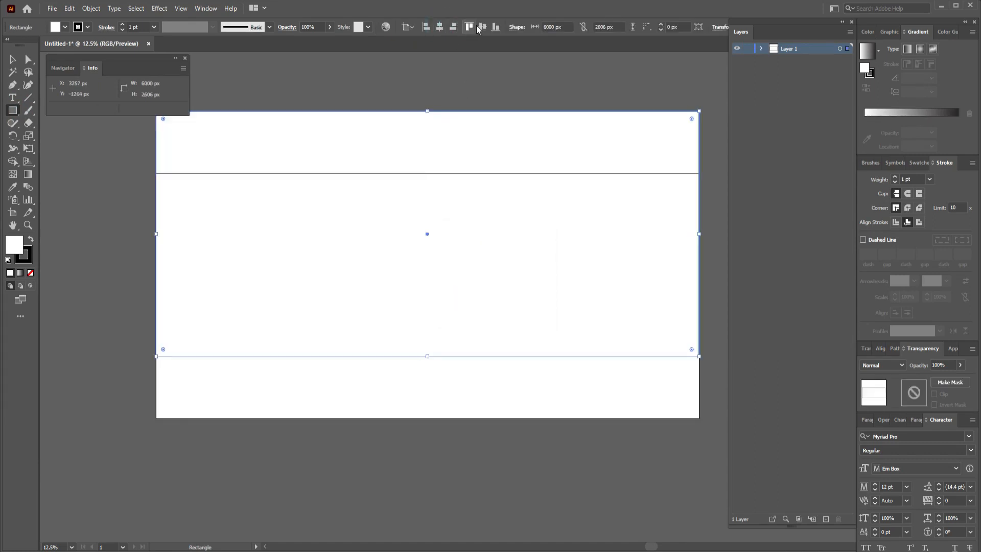
left_click(482, 26)
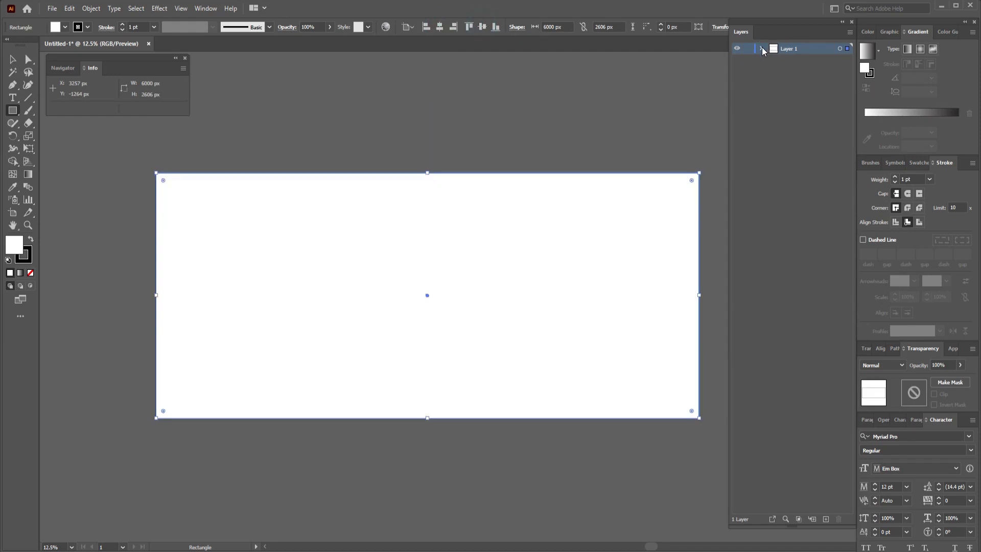
Draw a closed Pen path between the artboard's two upper corners, its lower edge curving down about 1120 px at the horizontal centre
left_click(762, 49)
key("ctrl+shift+a")
key("p")
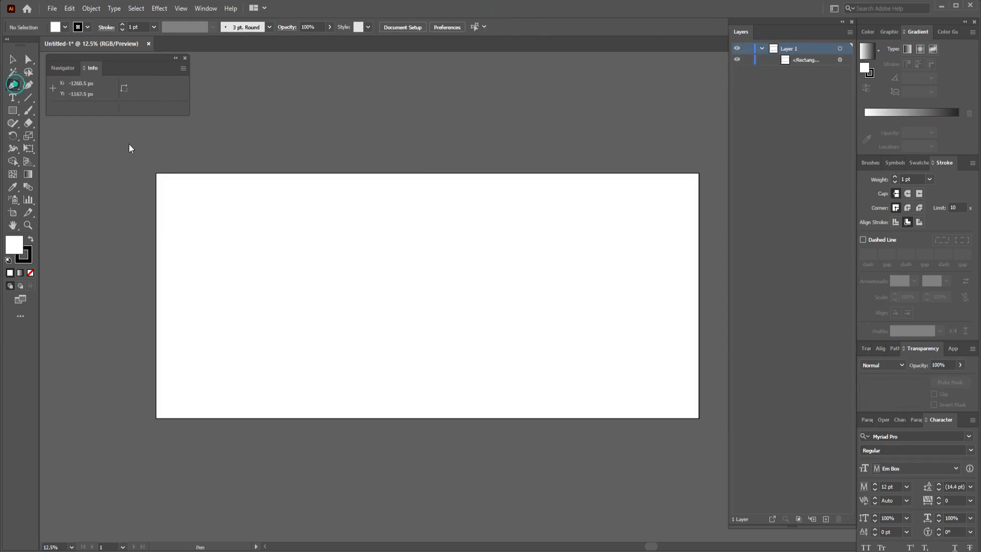
left_click(157, 173)
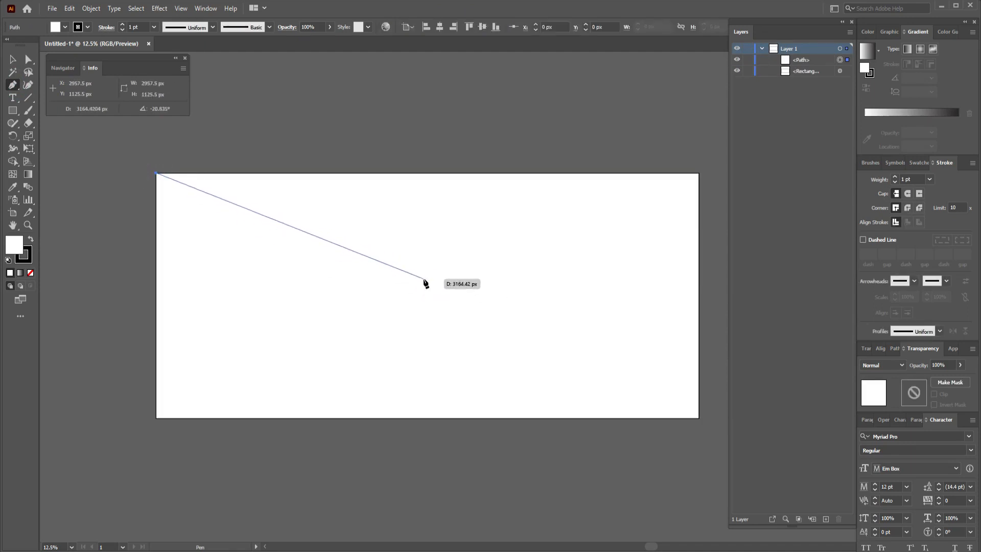
left_click(427, 277)
left_click_drag(428, 278, 582, 278)
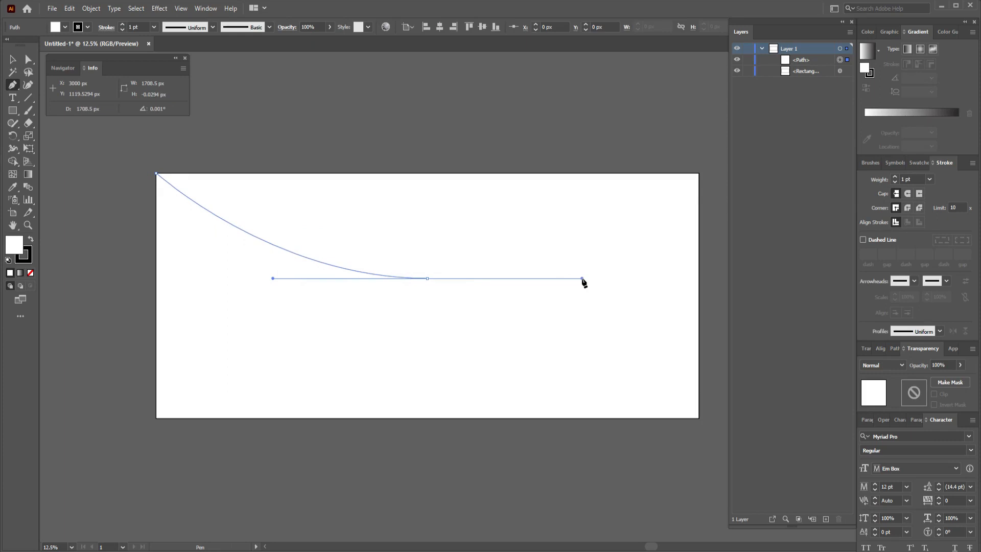
left_click(699, 174)
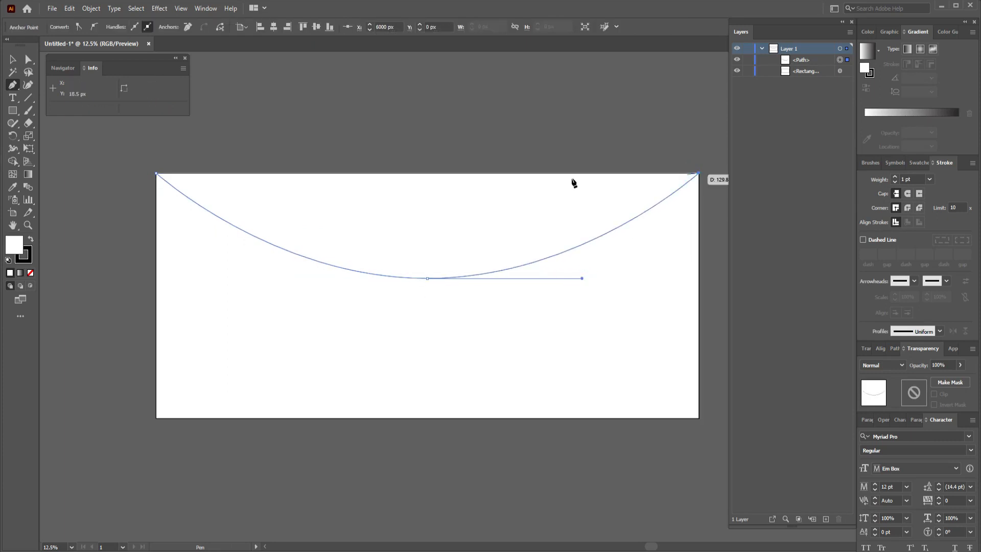
left_click(157, 174)
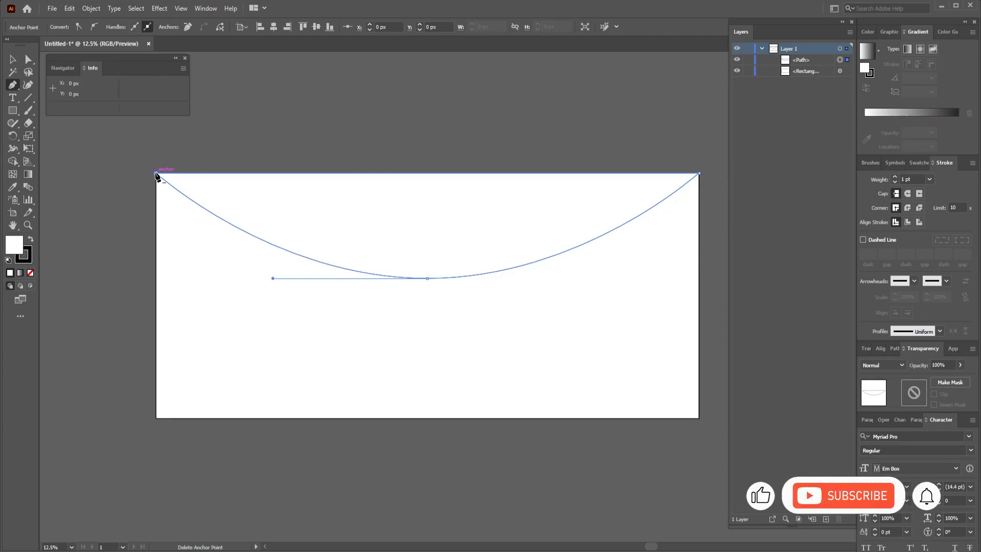
key("v")
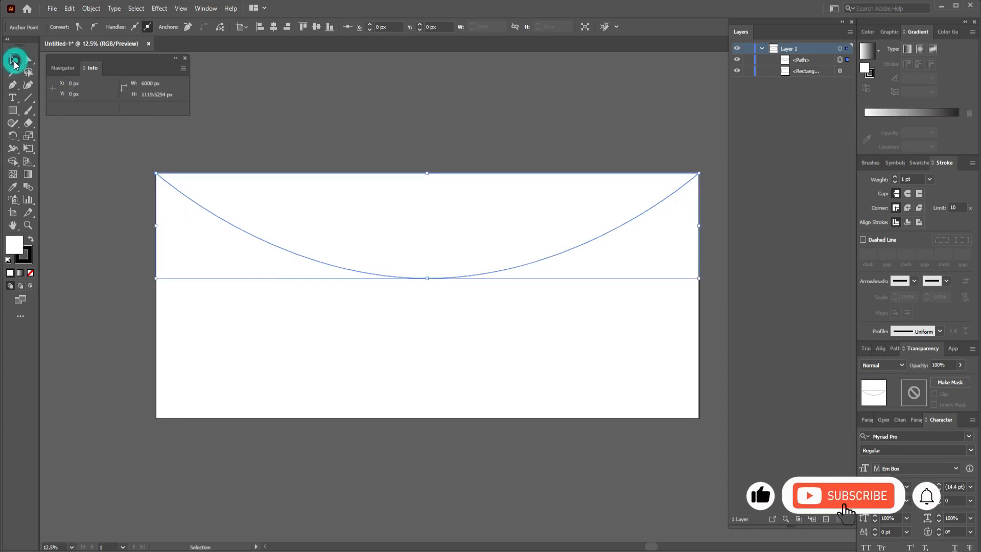
left_click(269, 103)
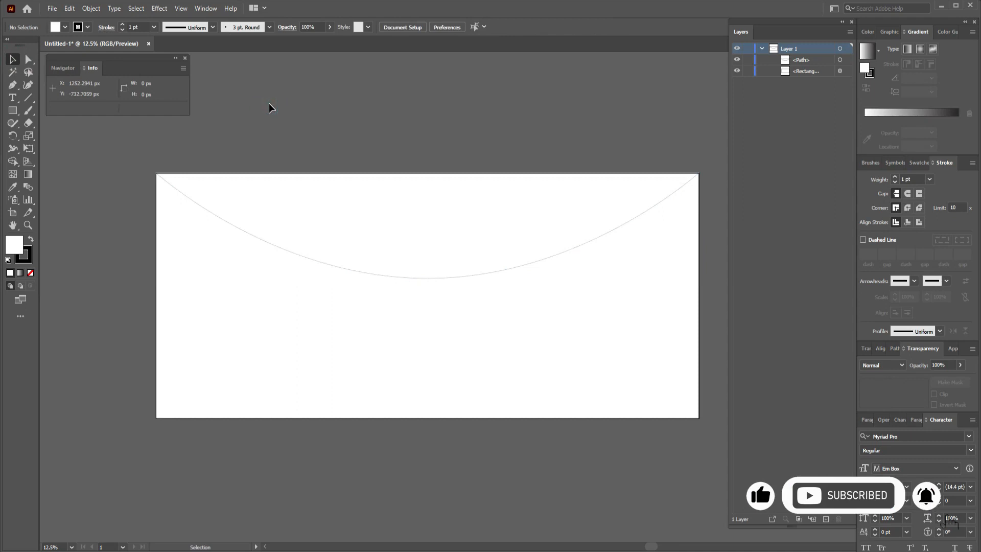
Remove the stroke from both the background rectangle and the curved shape
left_click(266, 347)
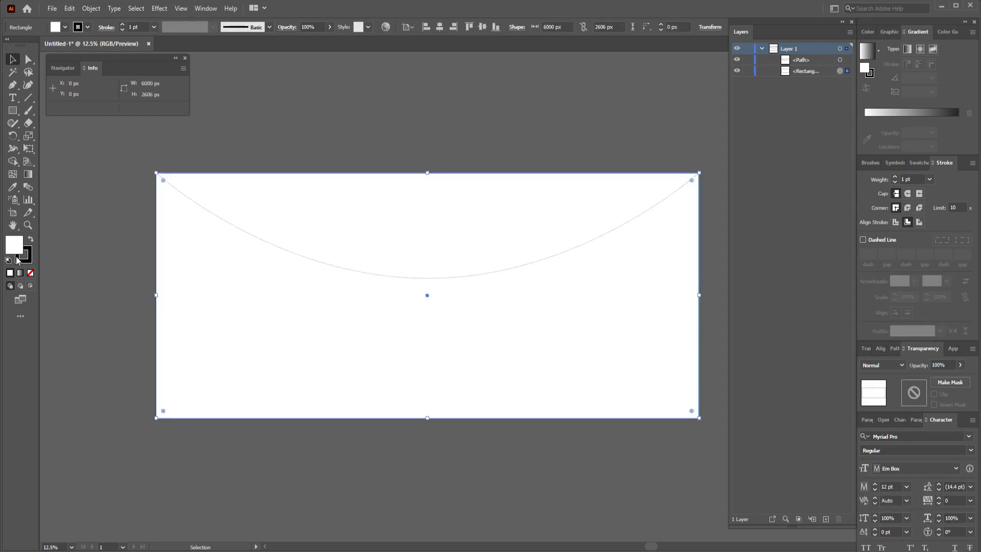
left_click(30, 271)
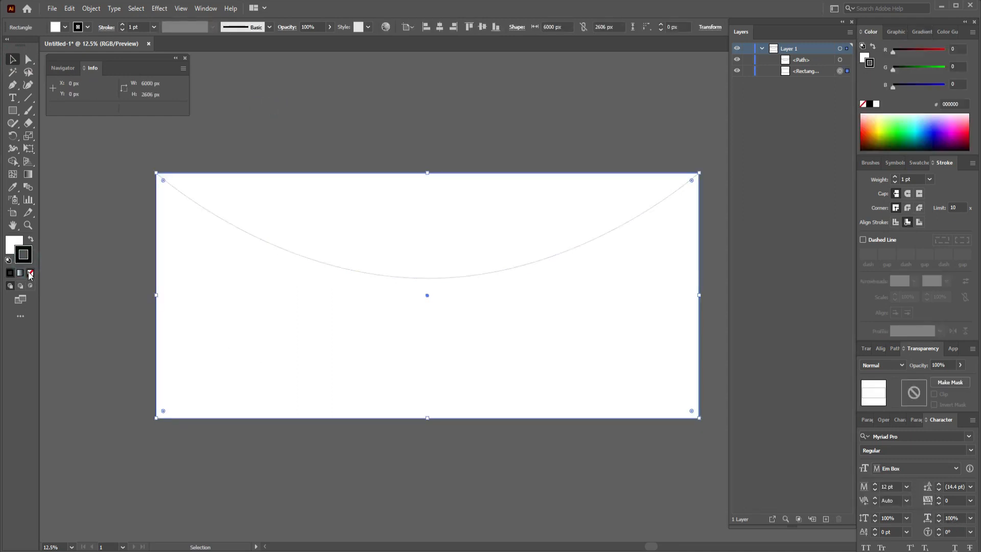
left_click(316, 262)
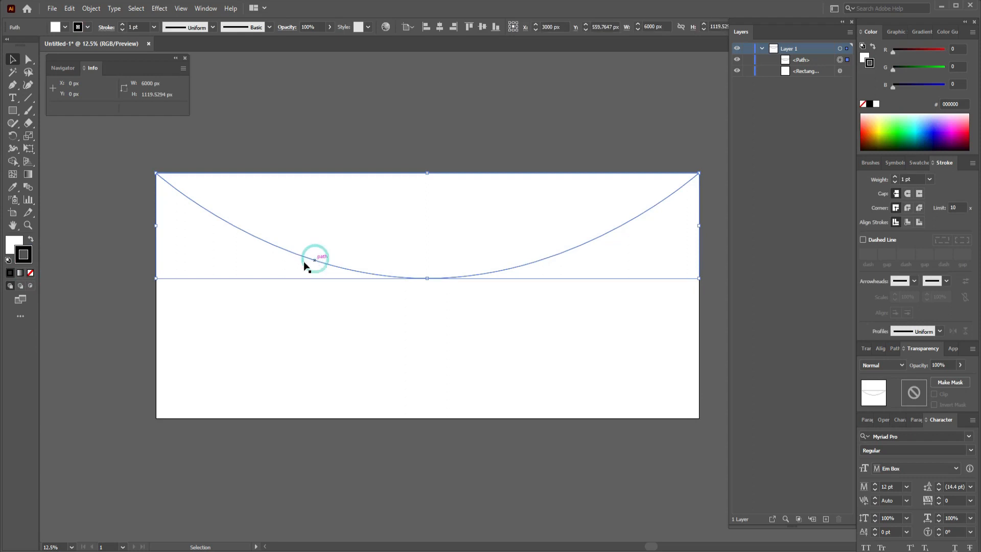
left_click(31, 273)
left_click(72, 262)
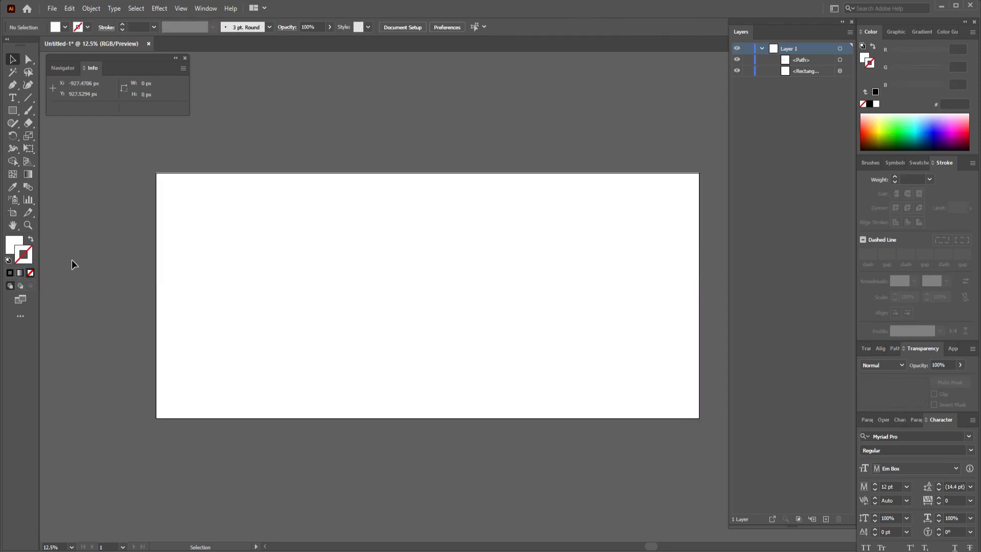
left_click(762, 48)
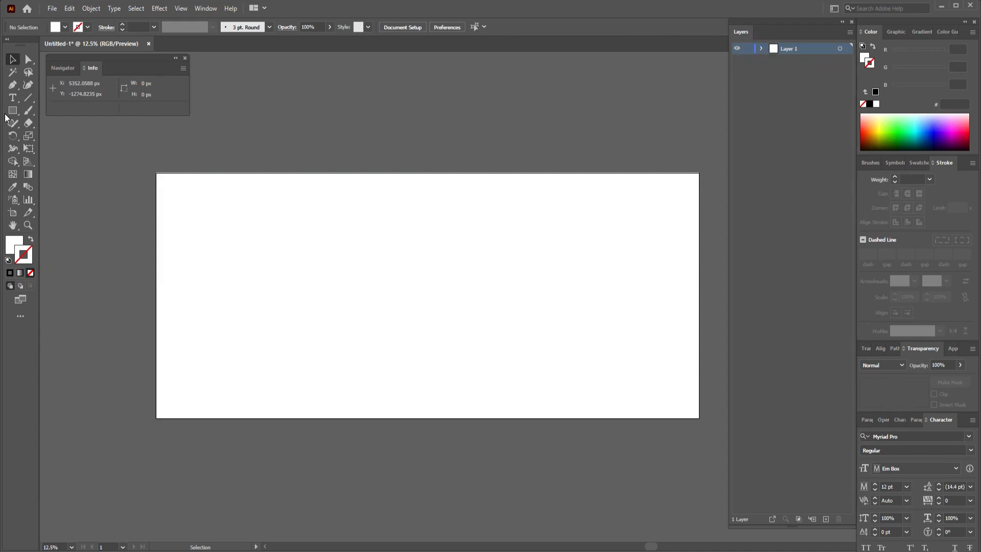
Add the text "CHOCOLATE" above the artboard and scale it up proportionally to about 3800 px wide
left_click(13, 97)
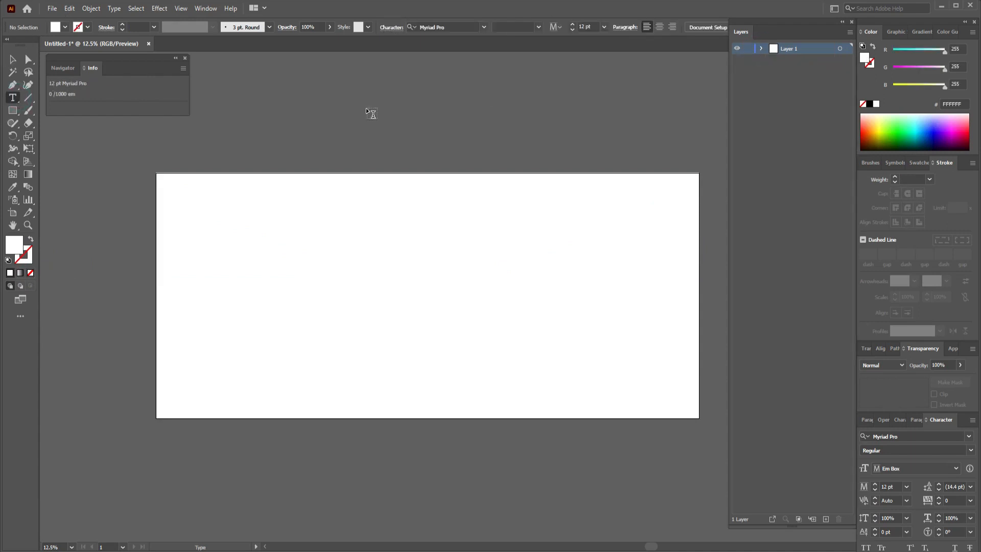
scroll(367, 125, "up", 3)
left_click(352, 244)
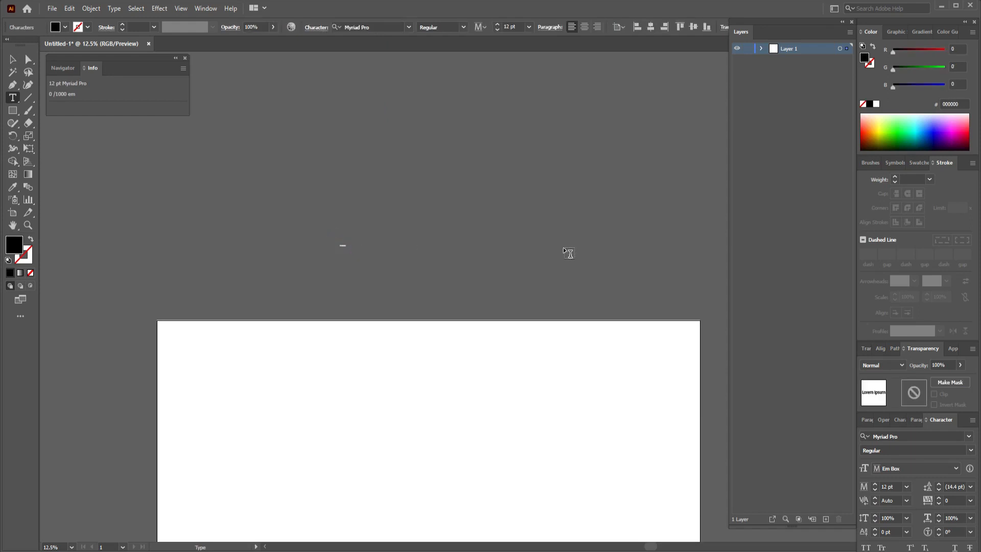
type("CHOCOLATE")
key("Escape")
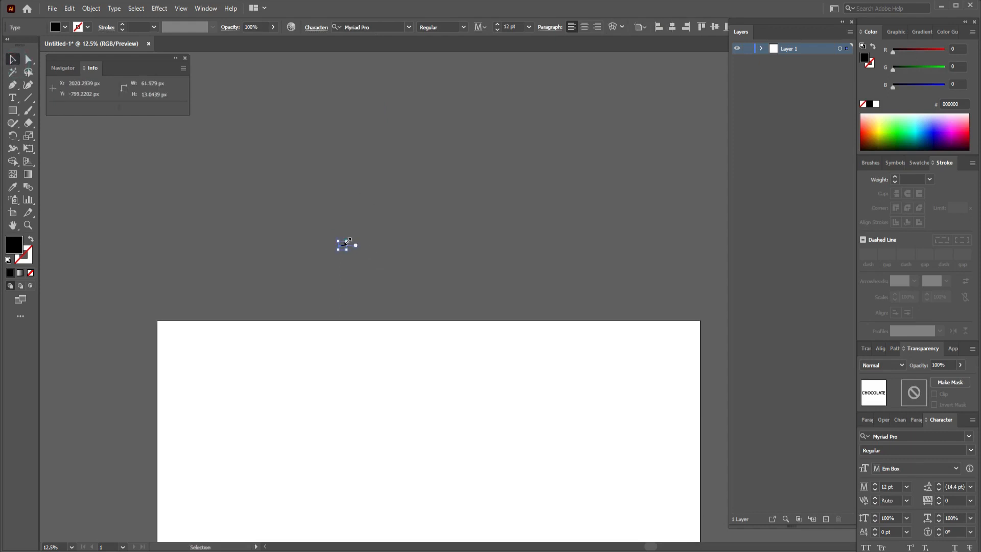
left_click_drag(348, 241, 707, 148)
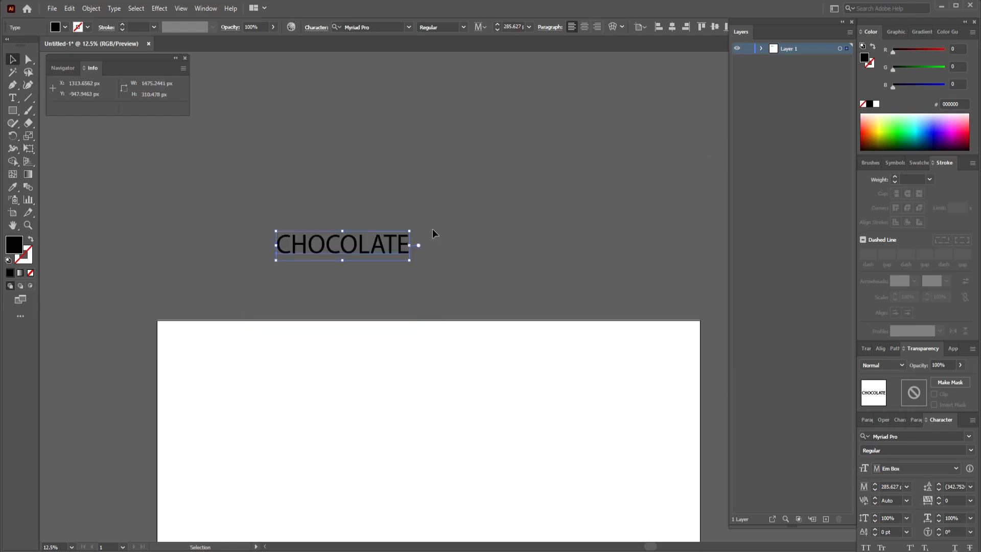
left_click_drag(411, 231, 515, 204)
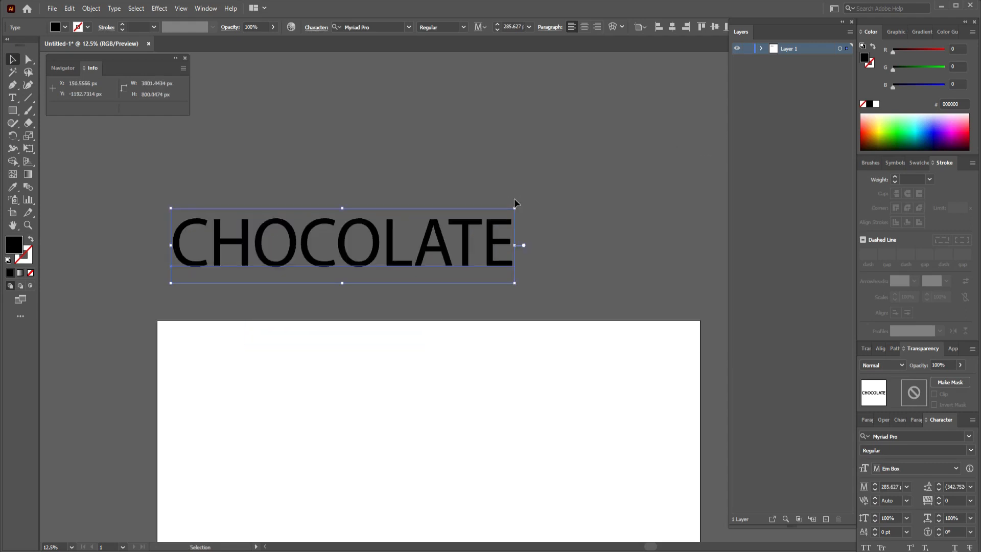
Duplicate the CHOCOLATE text directly below the original and change the copy to read "NUTS"
left_click_drag(433, 245, 484, 252)
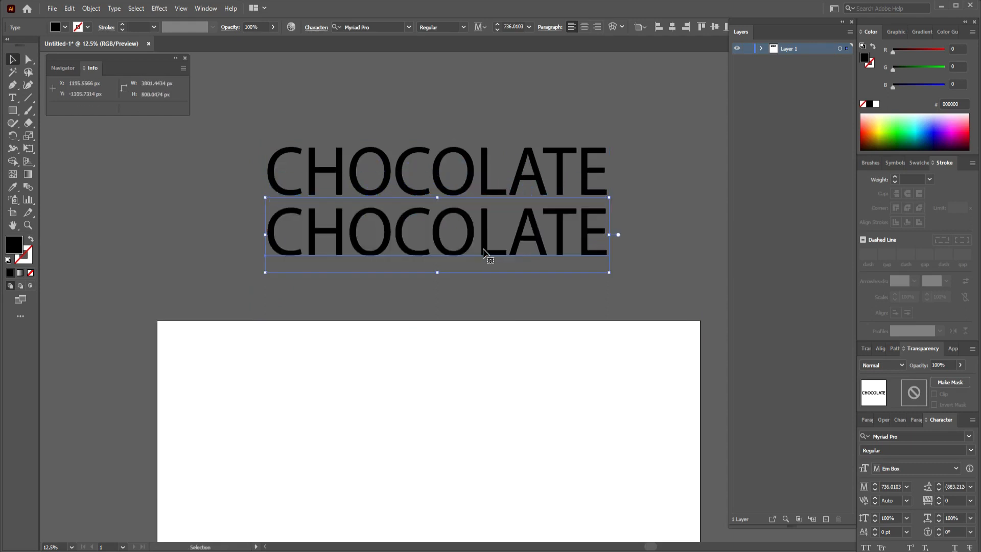
double_click(485, 252)
double_click(483, 248)
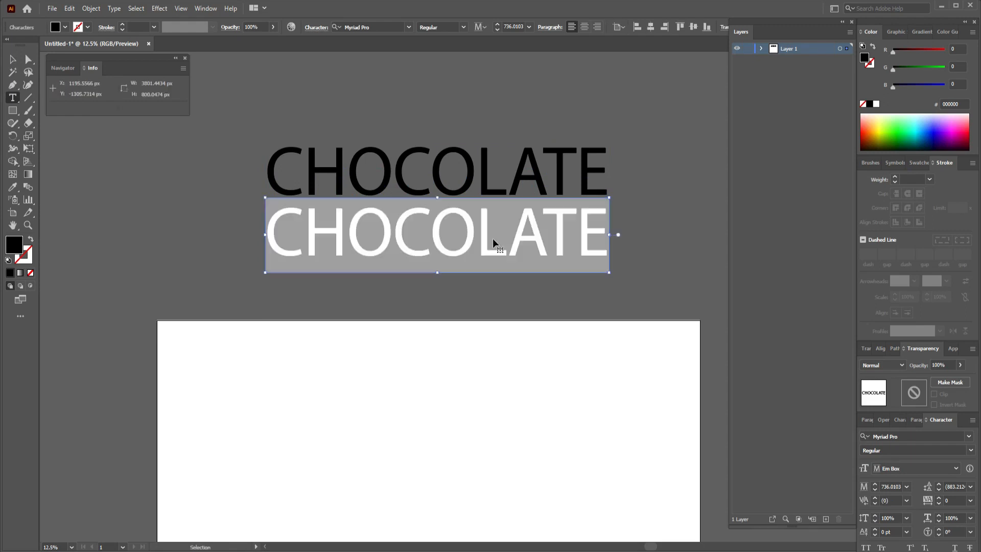
type("NUTS")
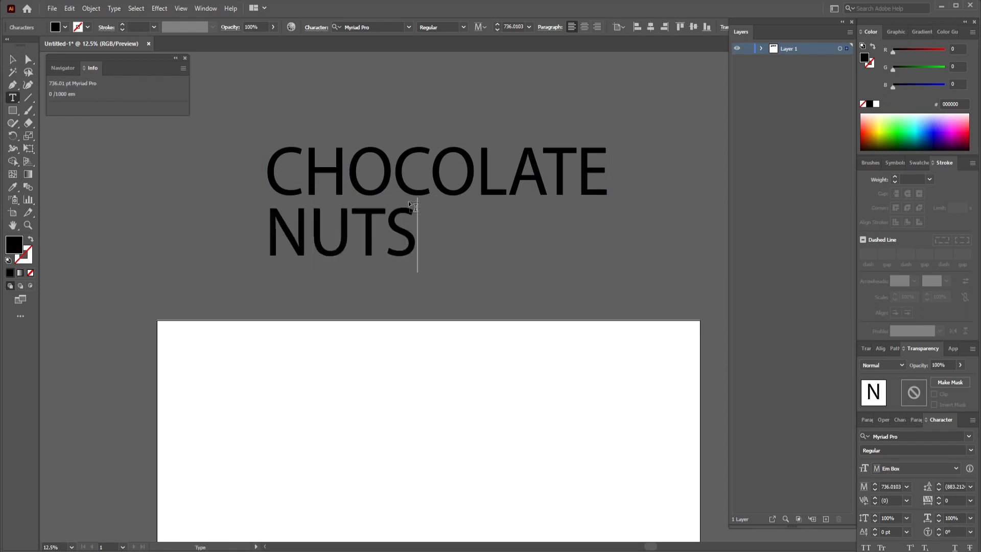
Move the NUTS text so it sits beneath the last letters of CHOCOLATE
left_click(13, 60)
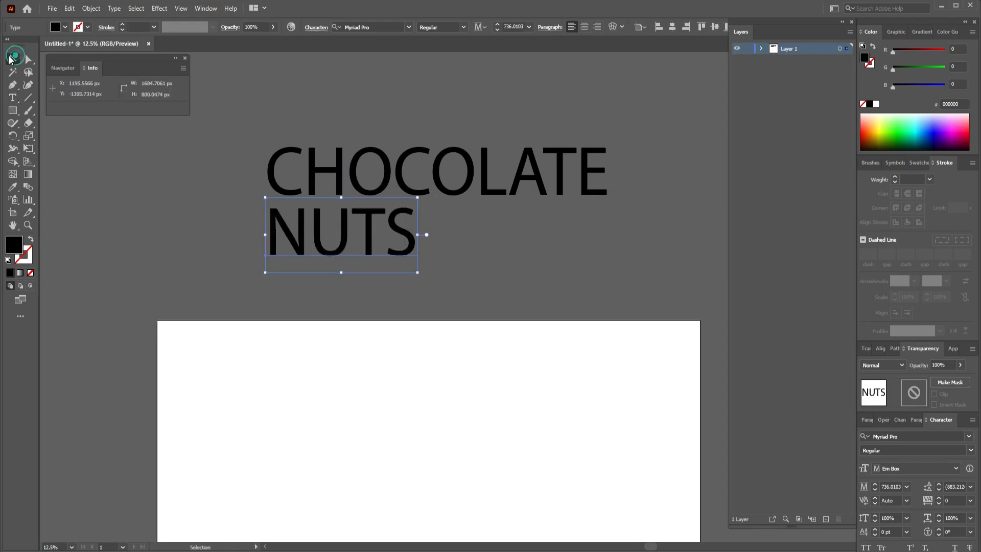
left_click_drag(408, 234, 605, 228)
left_click(651, 264)
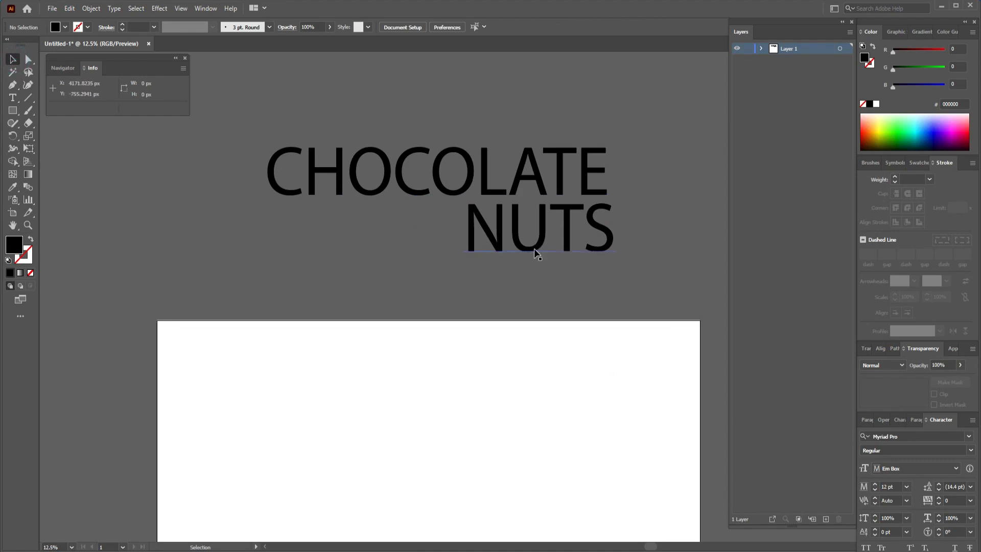
Duplicate the NUTS text below the original and change the copy to read "CHOCOLATE & PEANUT BUTTER"
left_click_drag(535, 248, 425, 314)
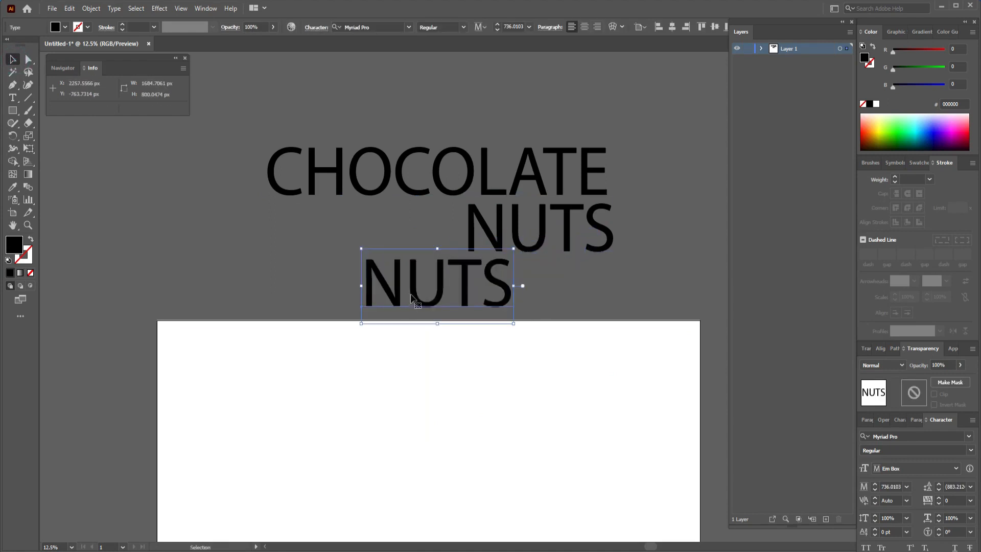
double_click(412, 297)
double_click(413, 293)
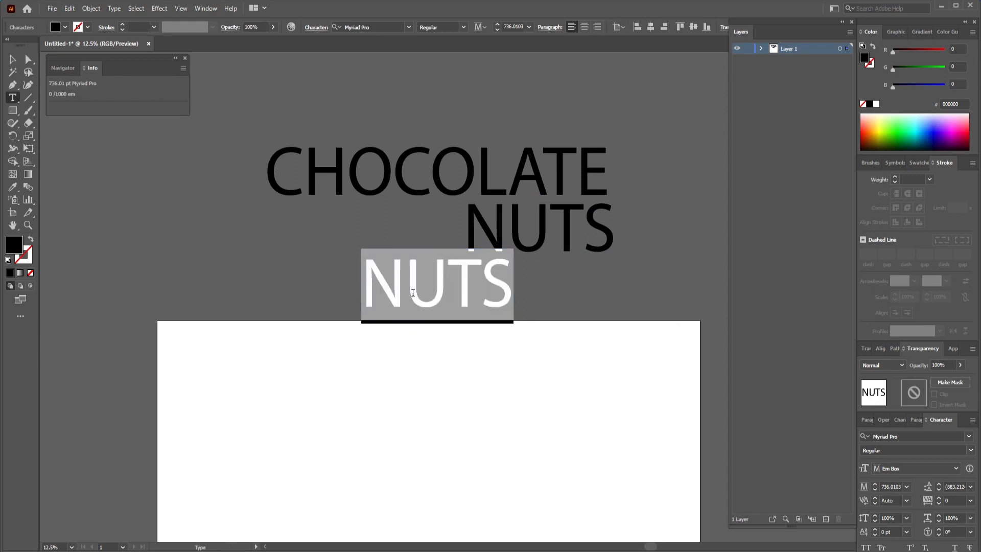
type("CHO")
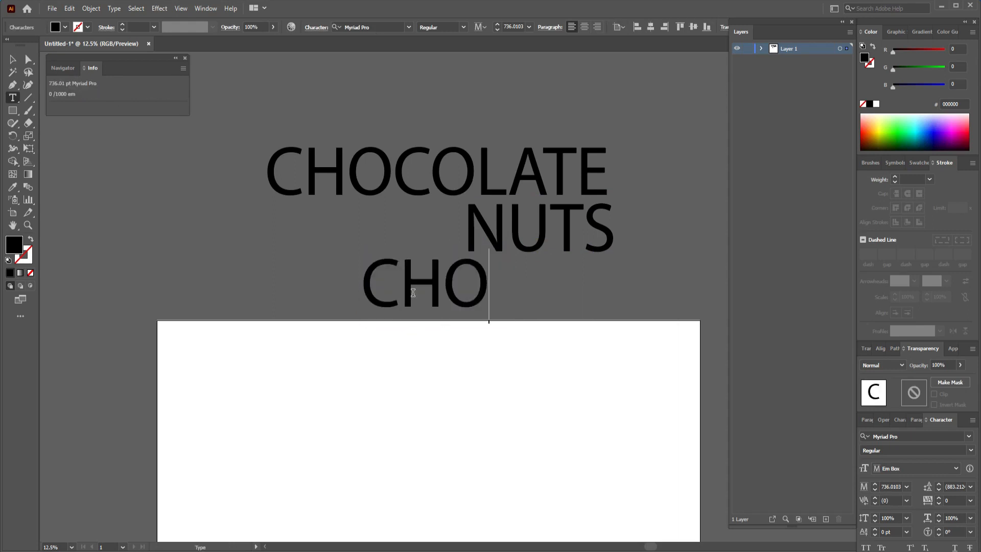
type("COLAT")
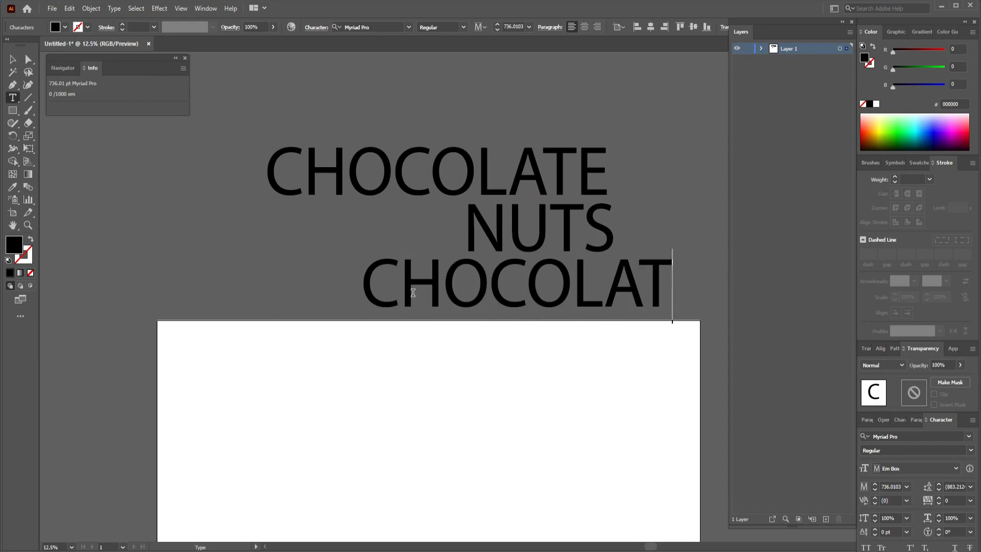
type("E &")
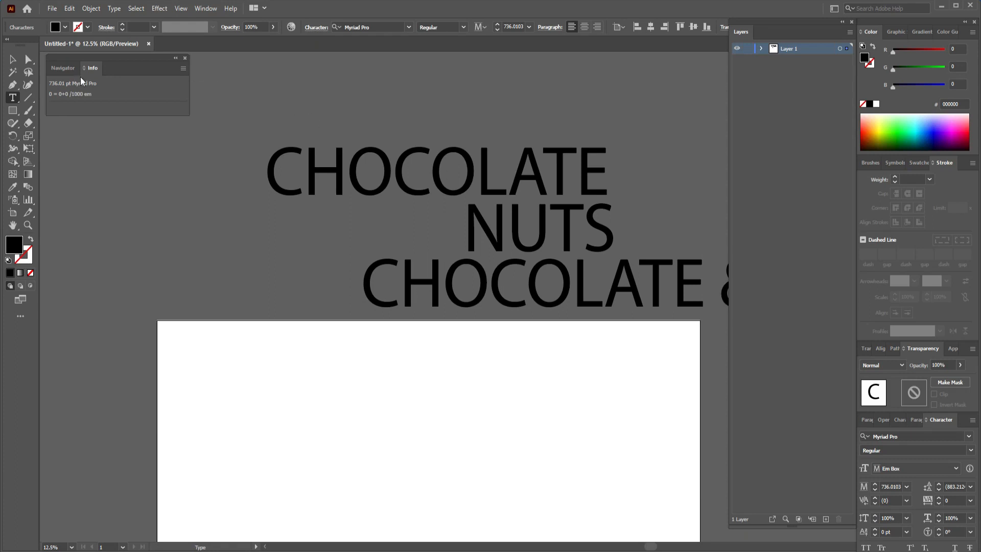
left_click(12, 60)
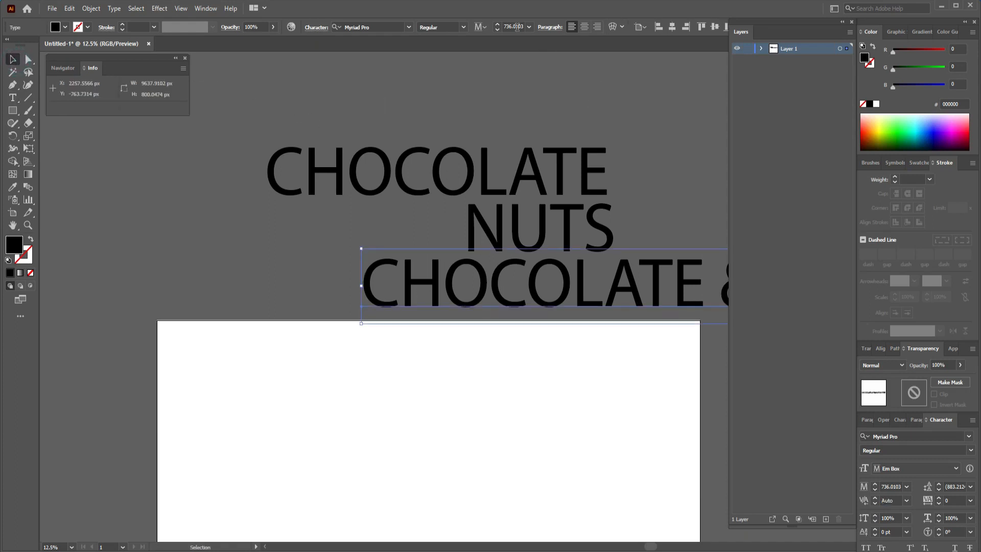
Set the font size of the CHOCOLATE & PEANUT BUTTER line to 72 pt
left_click(497, 31)
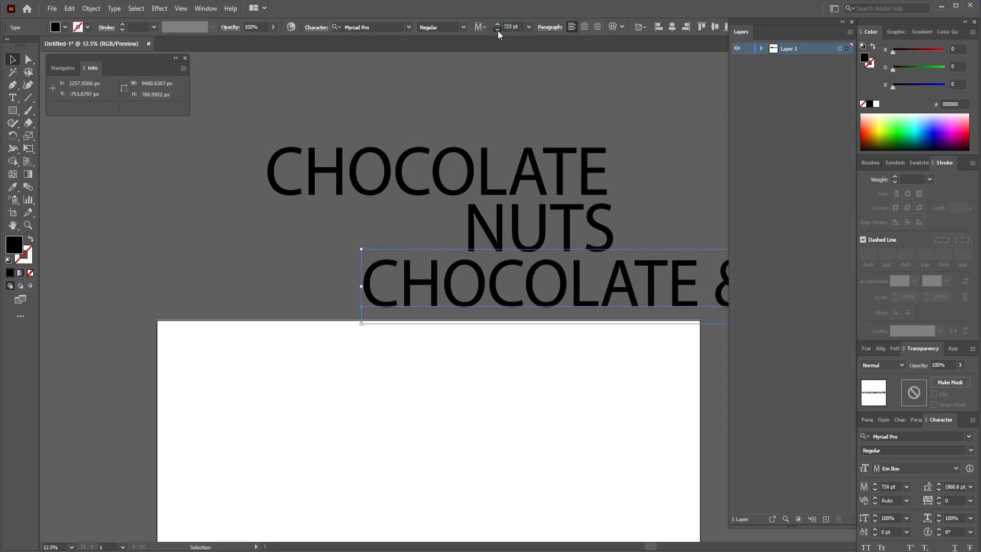
left_click(529, 26)
left_click(549, 220)
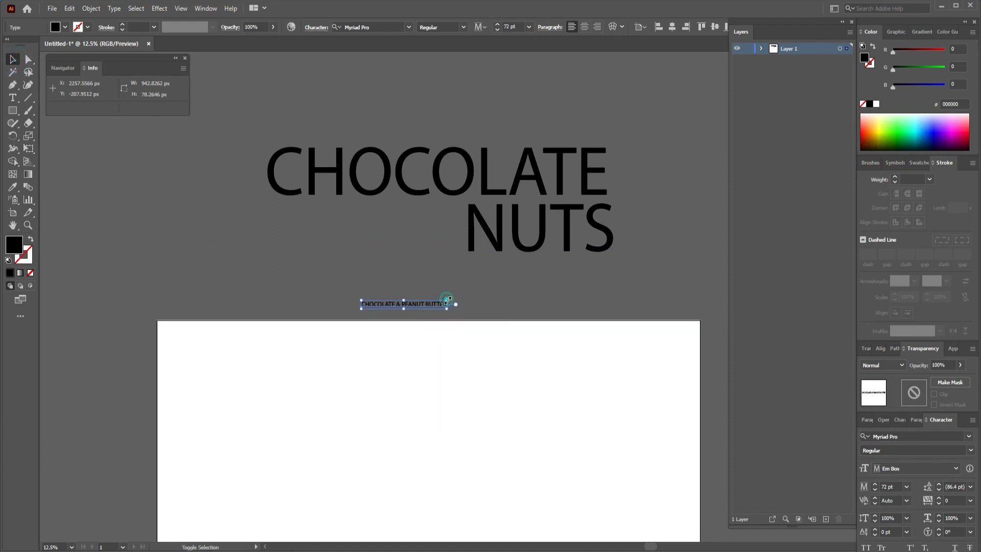
Enlarge the CHOCOLATE & PEANUT BUTTER line proportionally to about 2276 px wide
left_click_drag(448, 300, 507, 279)
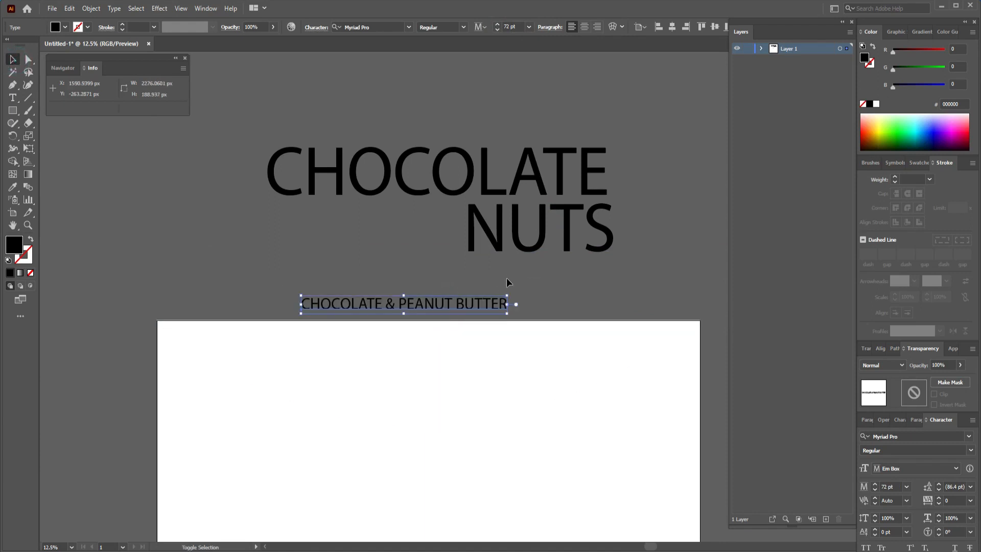
left_click(562, 281)
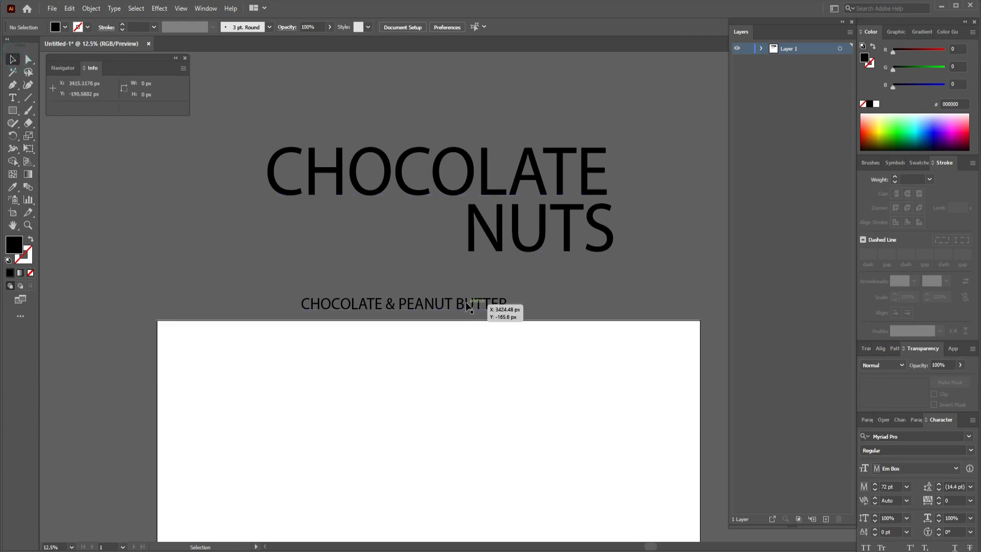
Duplicate the CHOCOLATE & PEANUT BUTTER line to the space beneath NUTS and change the copy to read "NET WT 50g"
left_click_drag(462, 308, 666, 284)
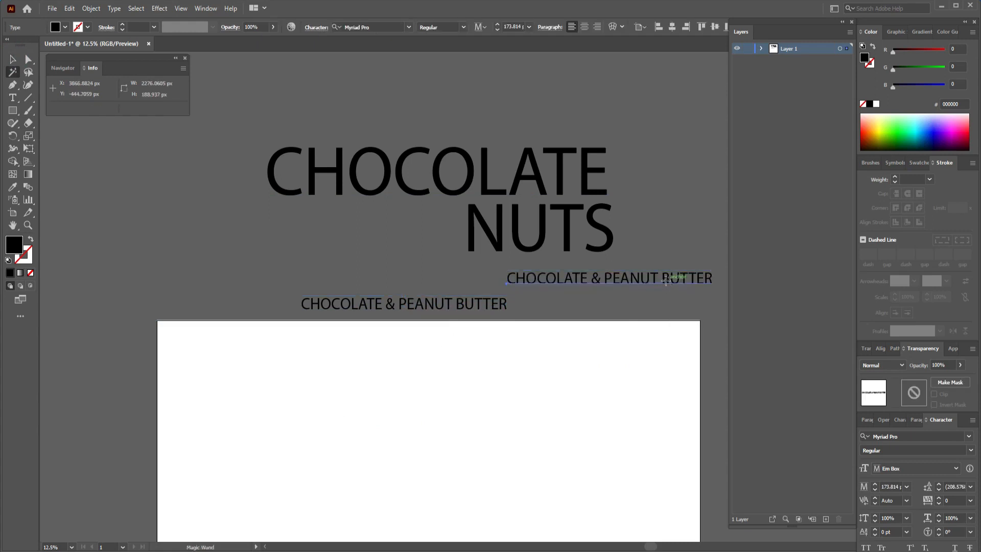
double_click(666, 279)
key("ctrl+a")
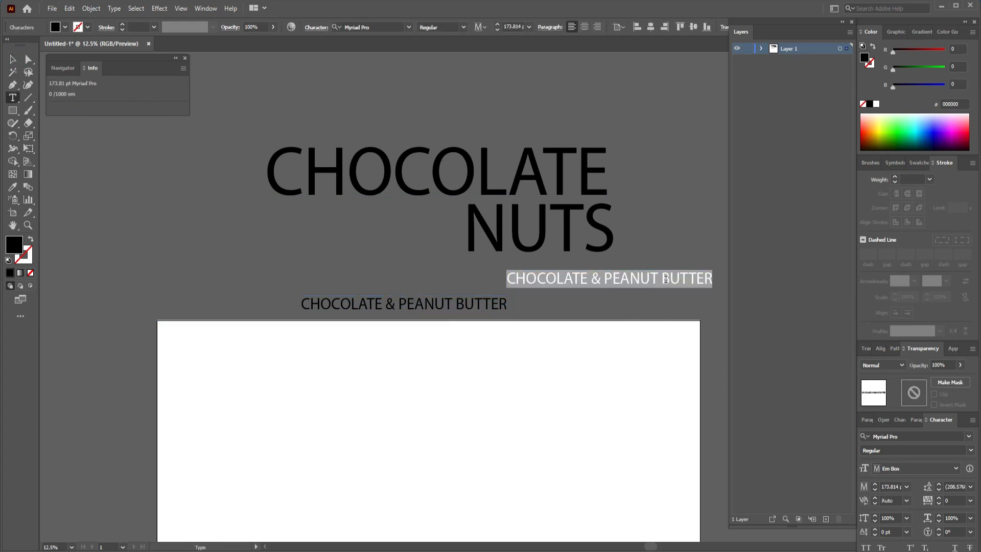
type("NET")
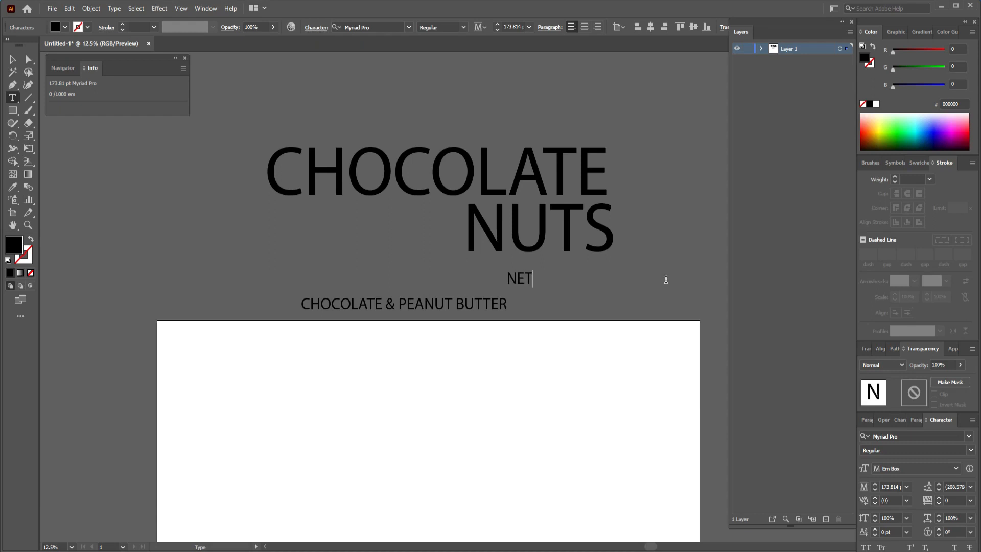
type(" WT 50g")
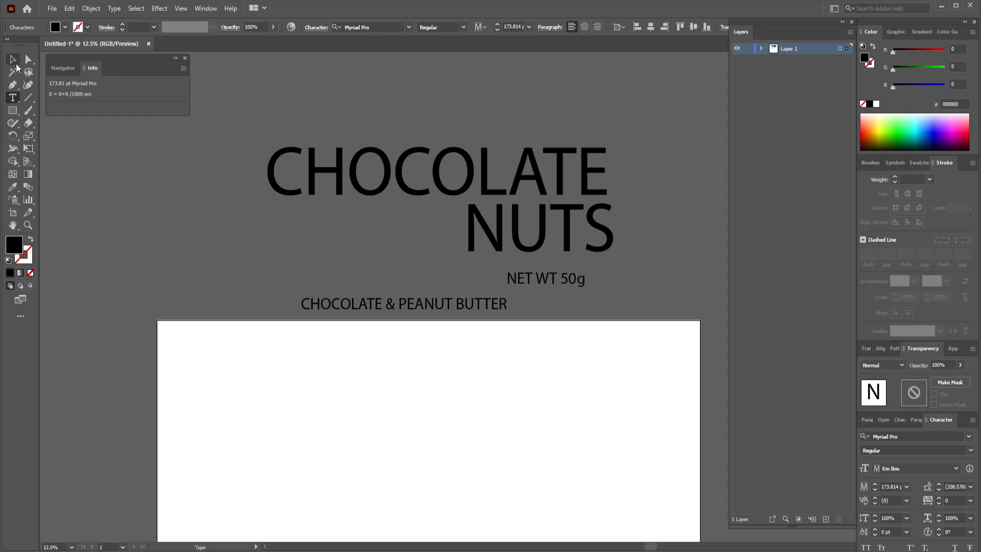
key("Escape")
left_click(655, 291)
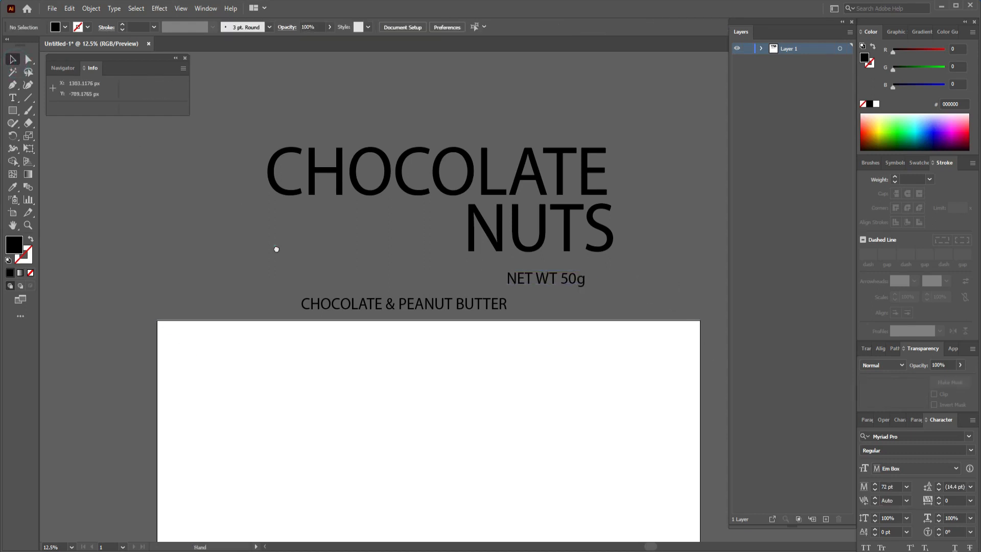
Draw a near-round, many-sided polygon about 930 px wide and 917 px high to the left of the CHOCOLATE text
left_click_drag(276, 248, 408, 274)
left_click_drag(13, 110, 59, 150)
left_click_drag(270, 214, 307, 236)
key("Down")
key("Down")
key("Up")
key("Up")
key("Up")
key("Up")
key("Up")
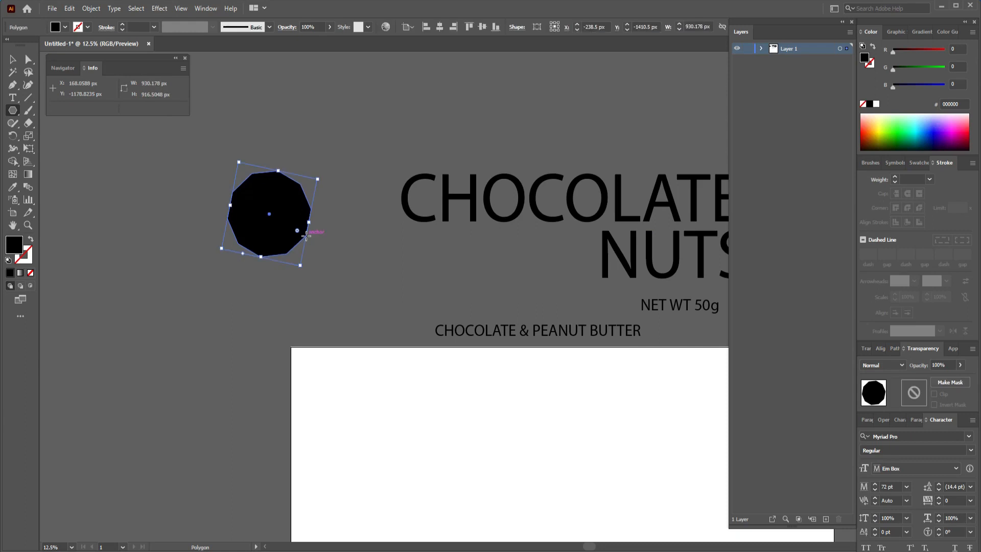
Swap the polygon's fill and stroke, leaving it unfilled with a black 1 pt outline
left_click(29, 241)
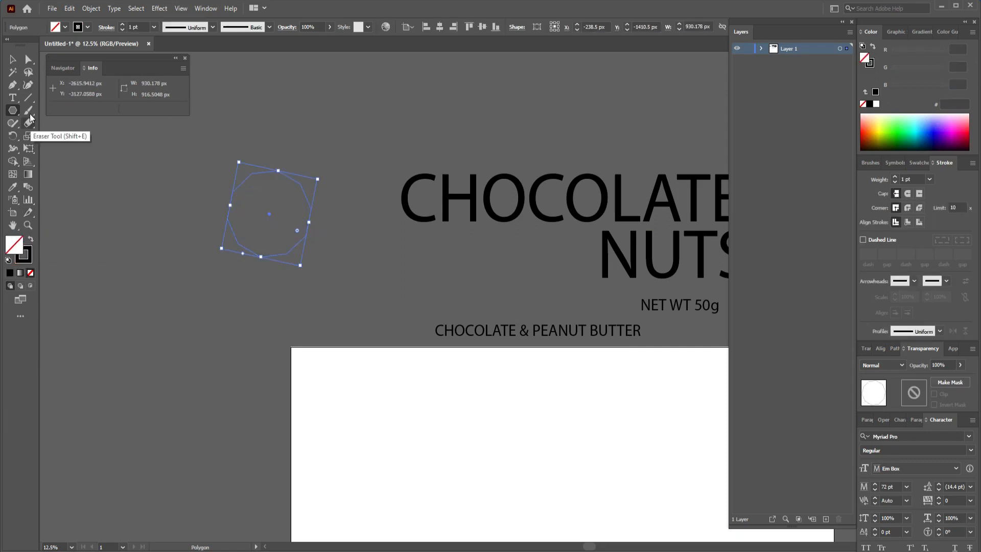
left_click(13, 66)
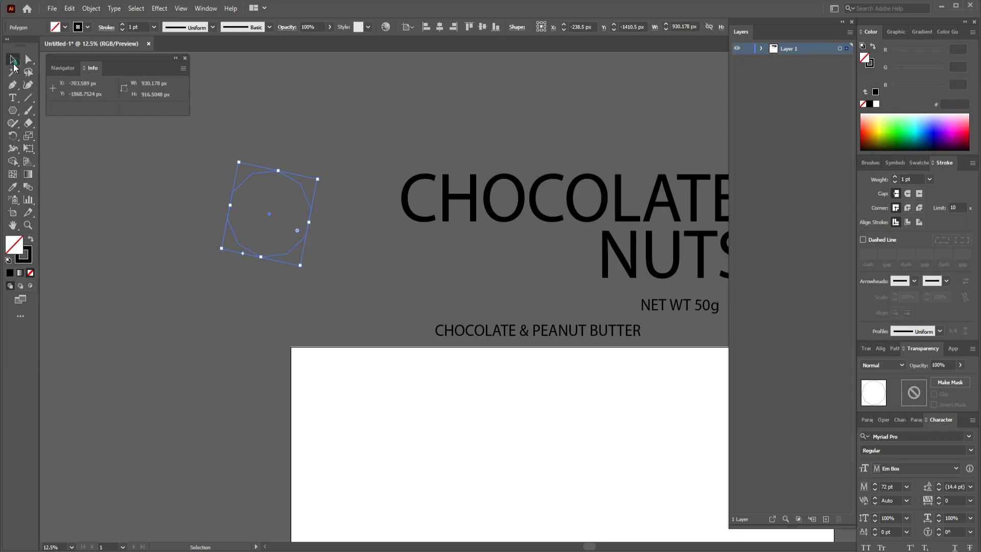
left_click(185, 290)
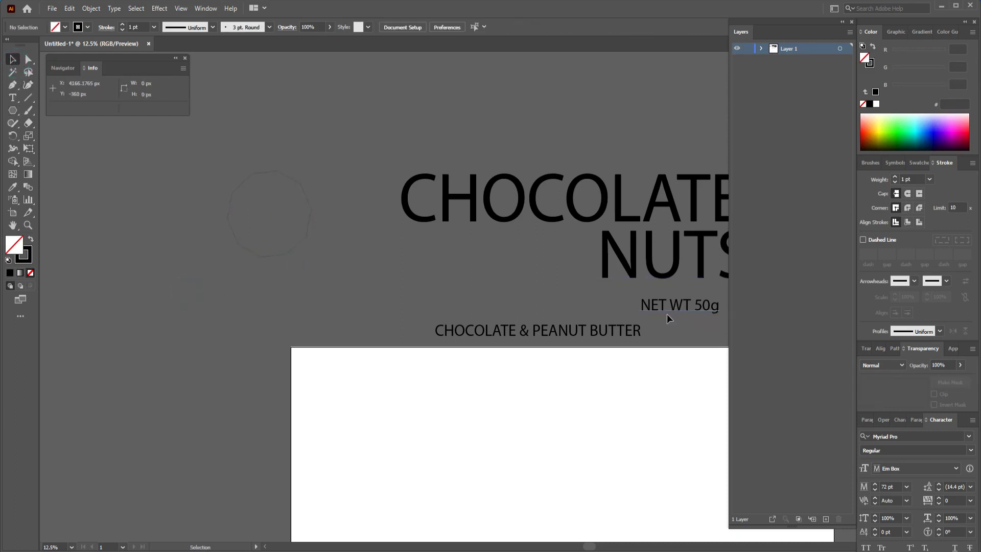
Duplicate the NET WT 50g text below the polygon and change the copy to read "5$"
left_click_drag(673, 312, 263, 288)
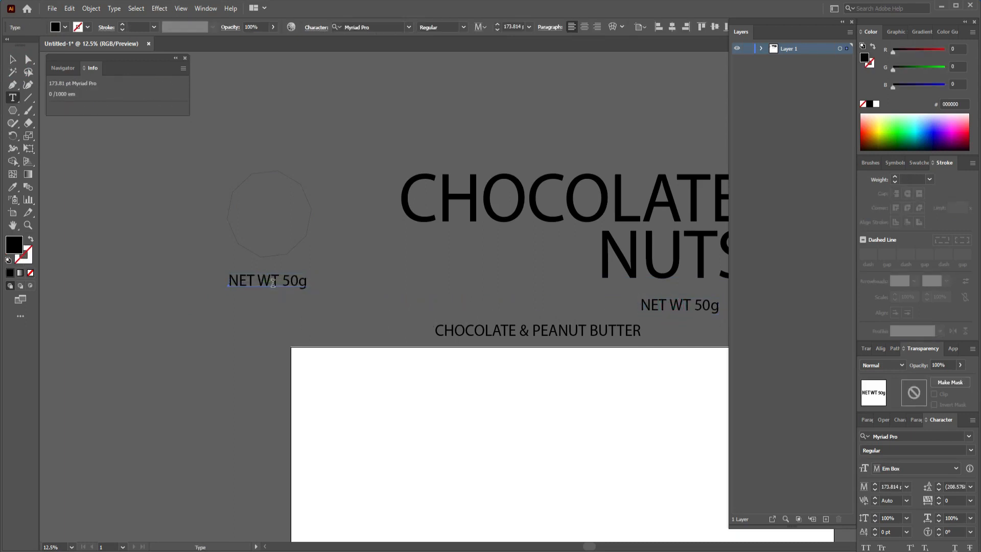
double_click(271, 284)
key("ctrl+a")
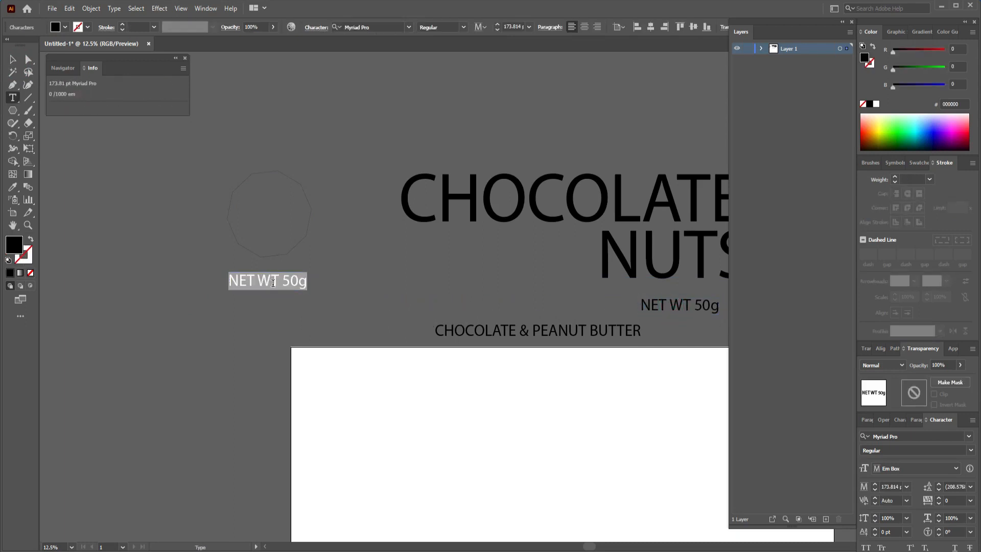
type("5$")
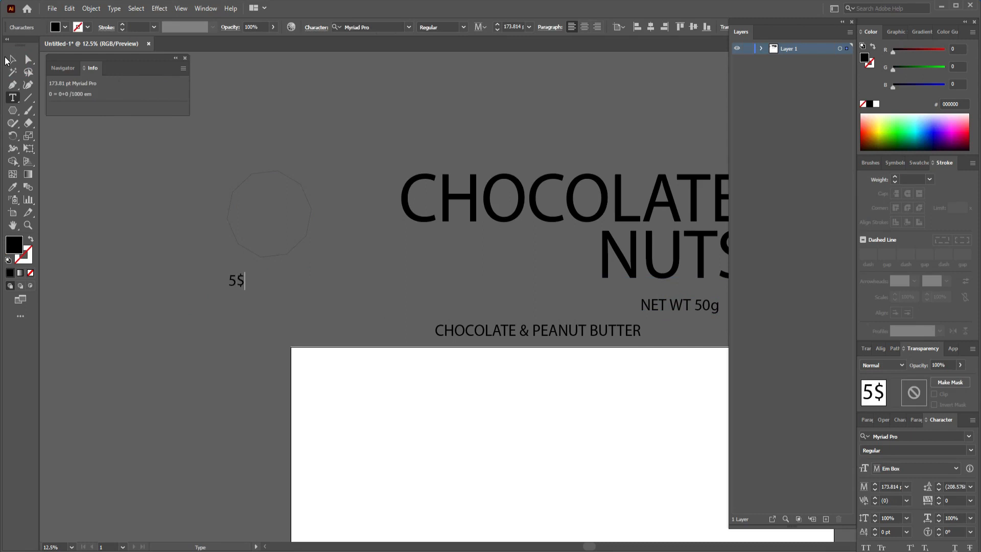
left_click(12, 59)
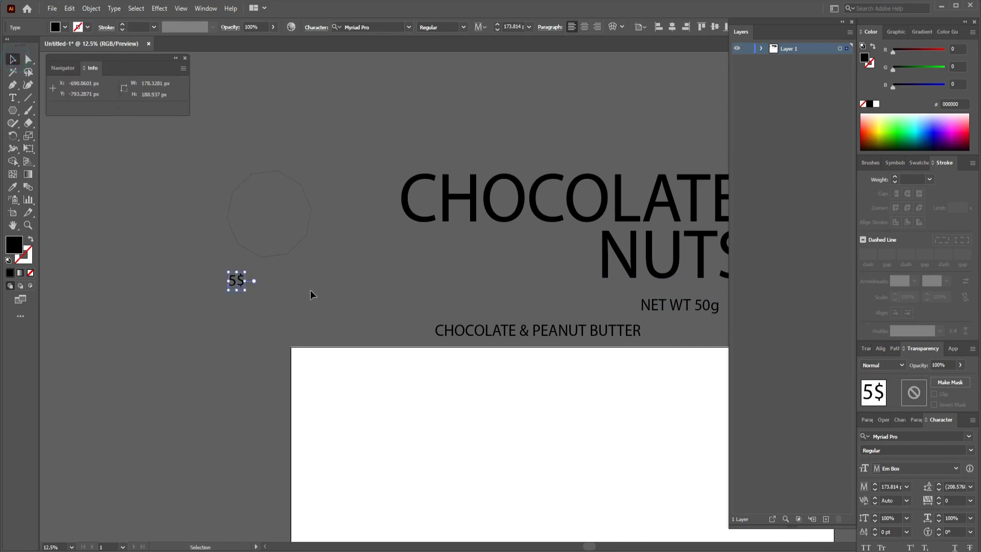
left_click(328, 264)
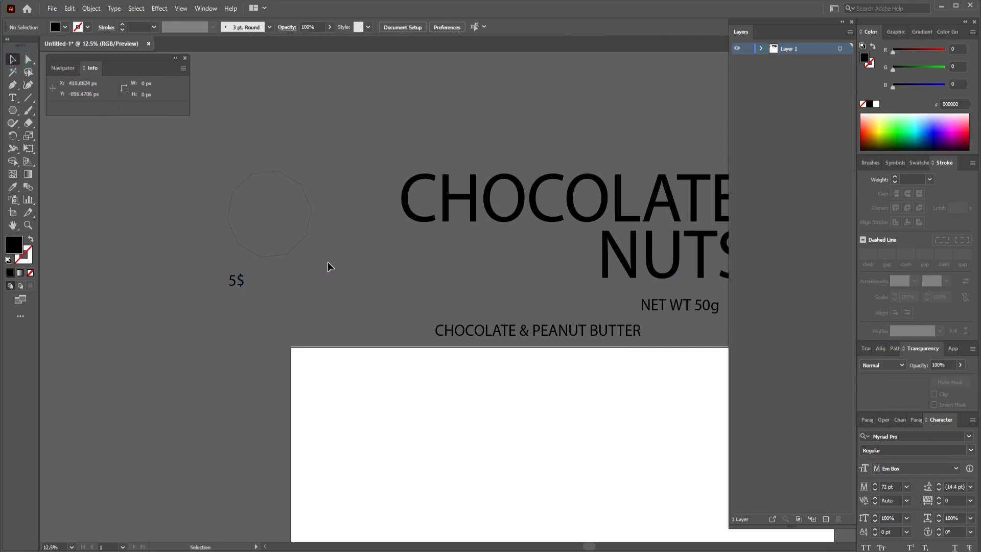
Fill the background rectangle with the default white-to-black linear gradient and select its white stop
scroll(238, 345, "down", 2)
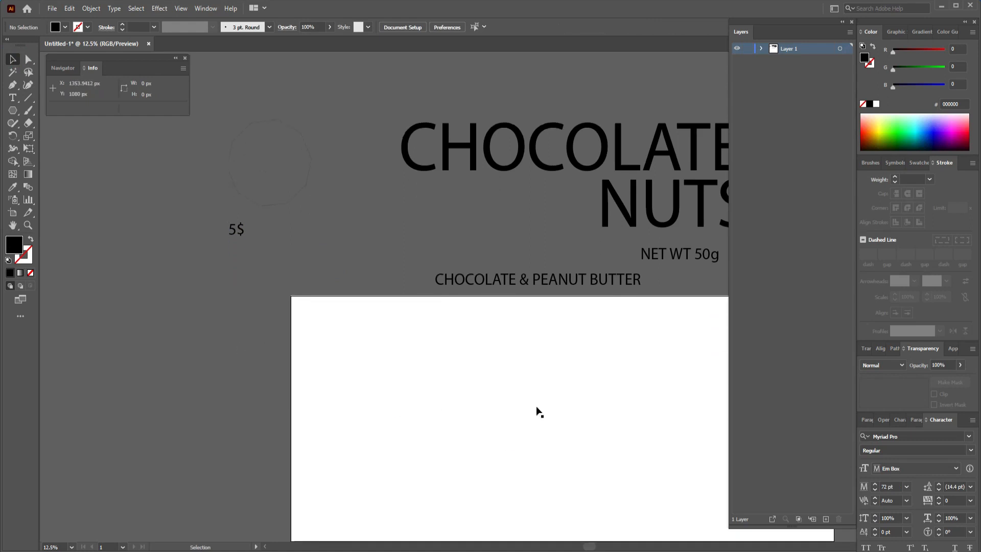
left_click_drag(569, 401, 410, 348)
left_click(375, 397)
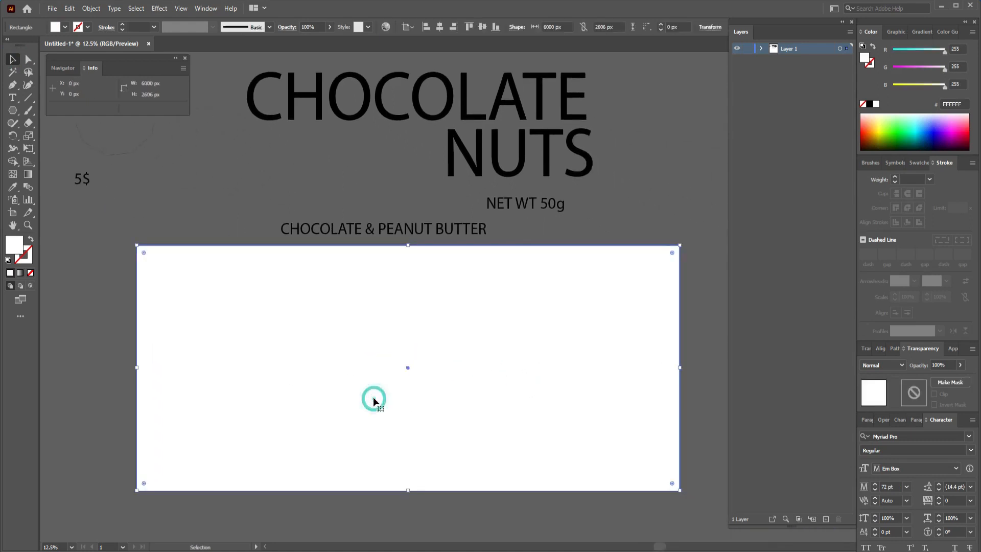
left_click(20, 273)
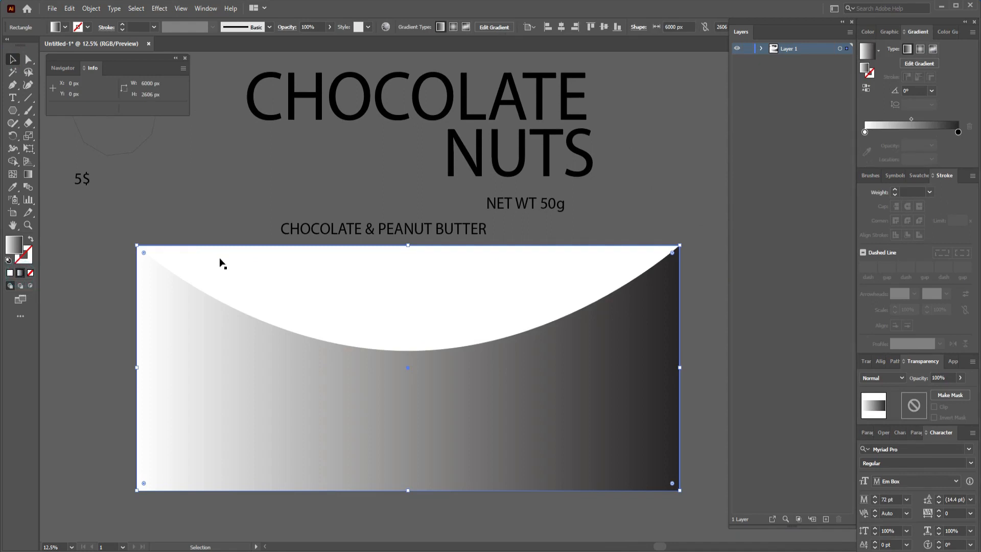
left_click(865, 132)
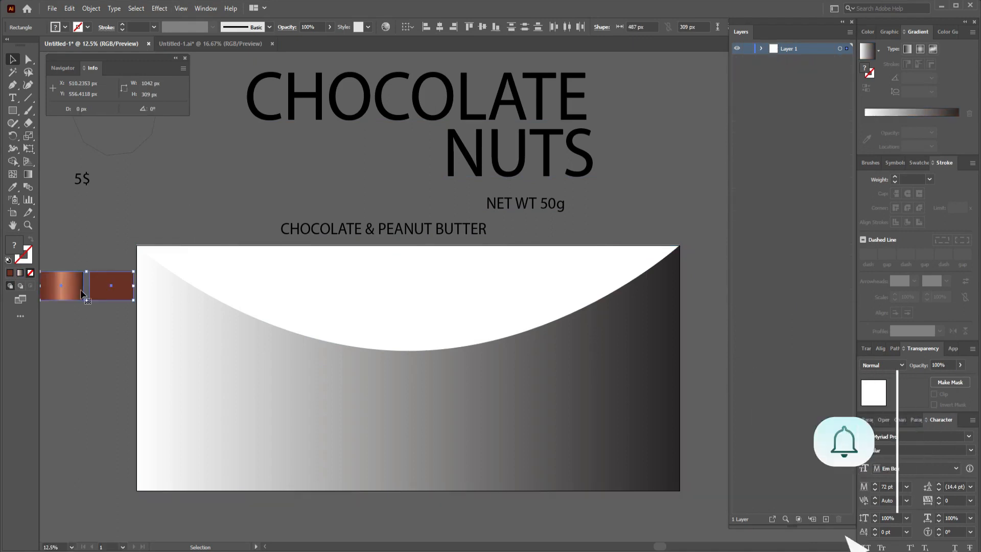
Position the copper gradient and dark brown sample rectangles just outside the background rectangle's upper-left corner
left_click_drag(108, 242, 207, 262)
left_click(335, 390)
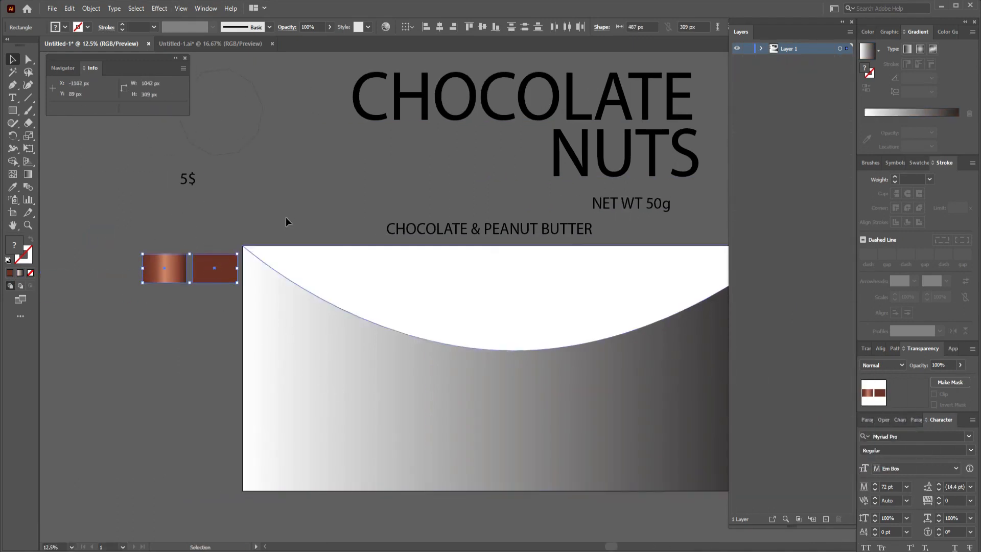
left_click(287, 217)
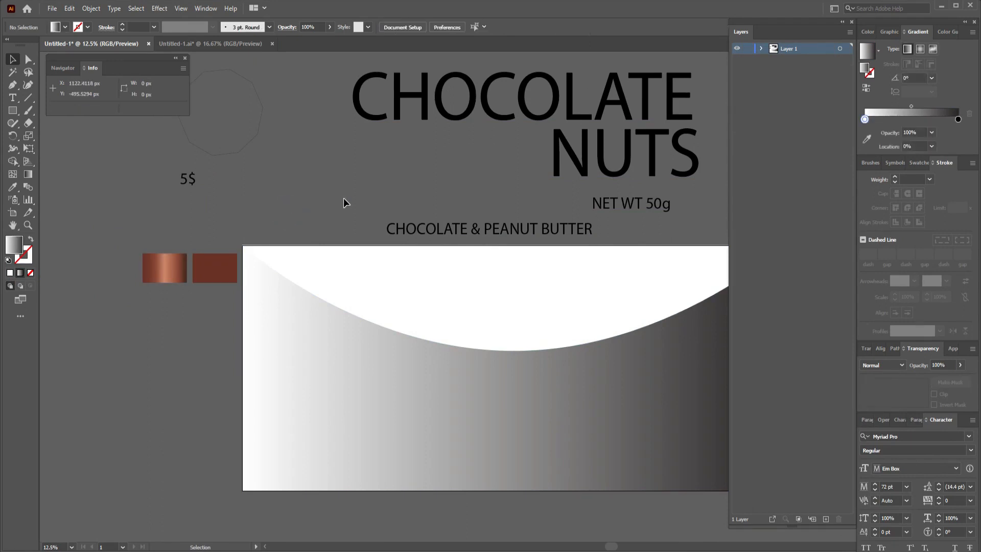
Apply the copper gradient sample's fill to the background rectangle with the Eyedropper
left_click_drag(458, 387, 384, 381)
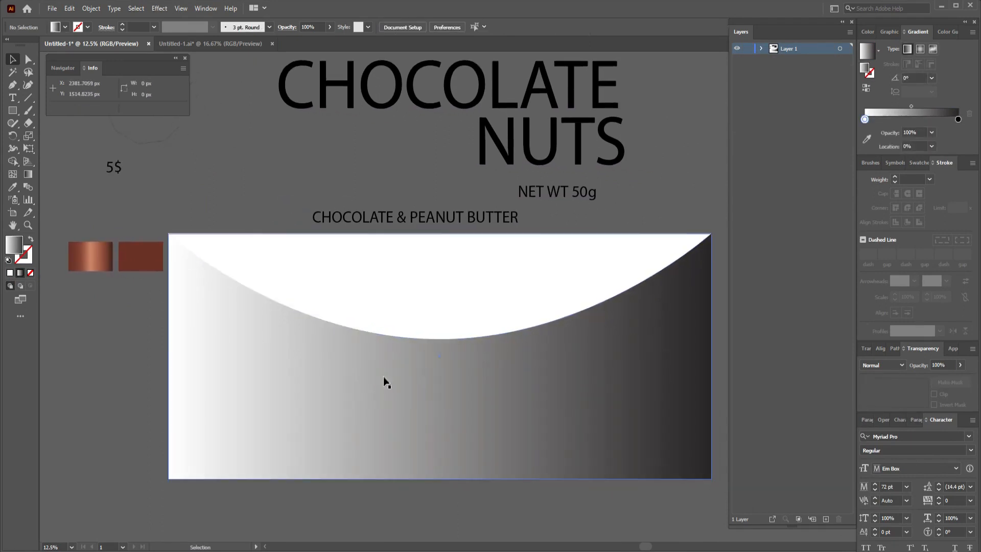
left_click(396, 388)
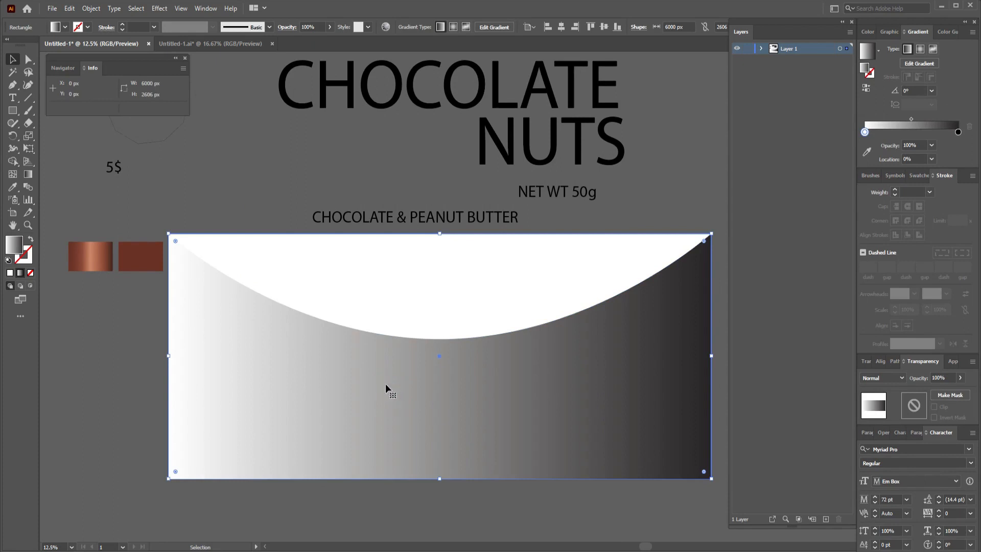
key("i")
left_click(89, 259)
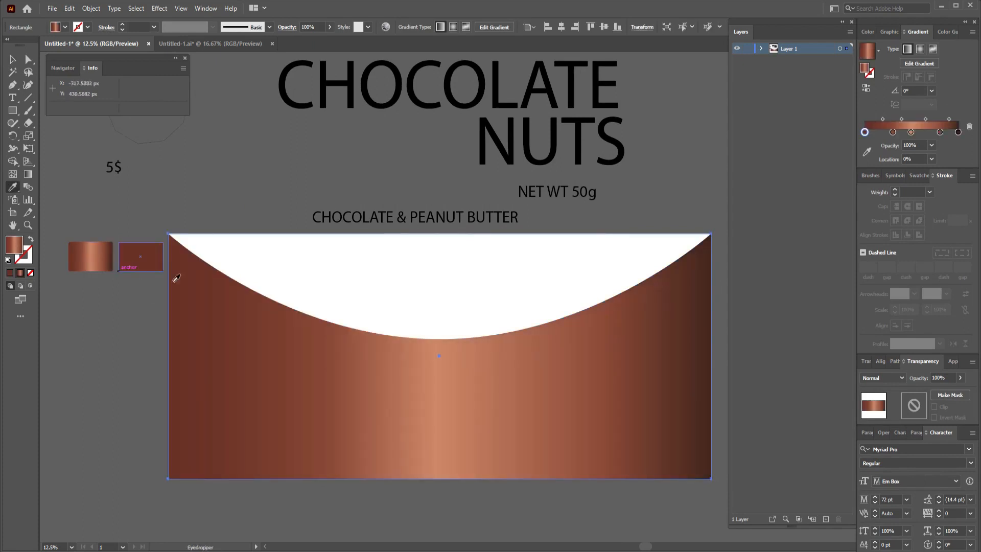
key("v")
Apply the dark brown sample's solid fill to the curved top shape with the Eyedropper
left_click(385, 296)
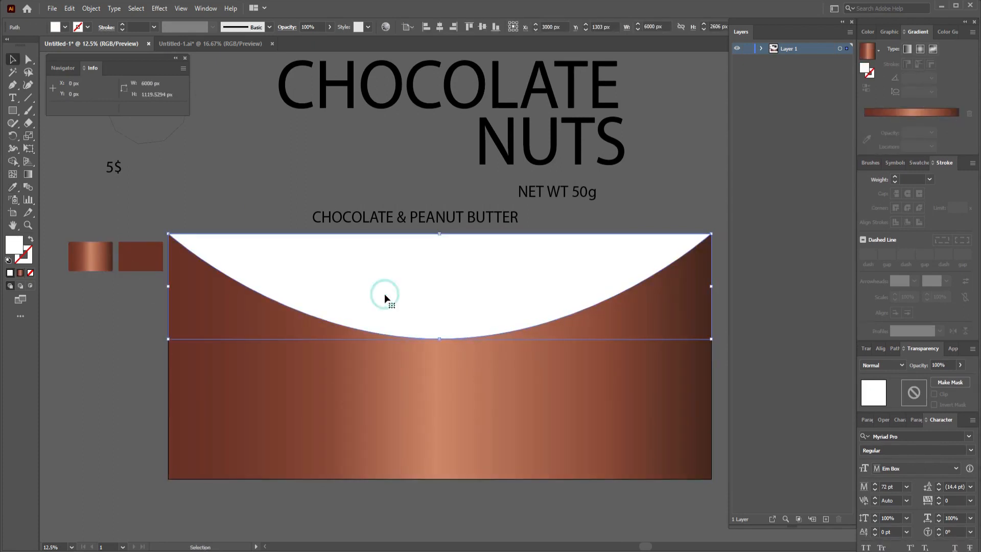
key("i")
left_click(144, 259)
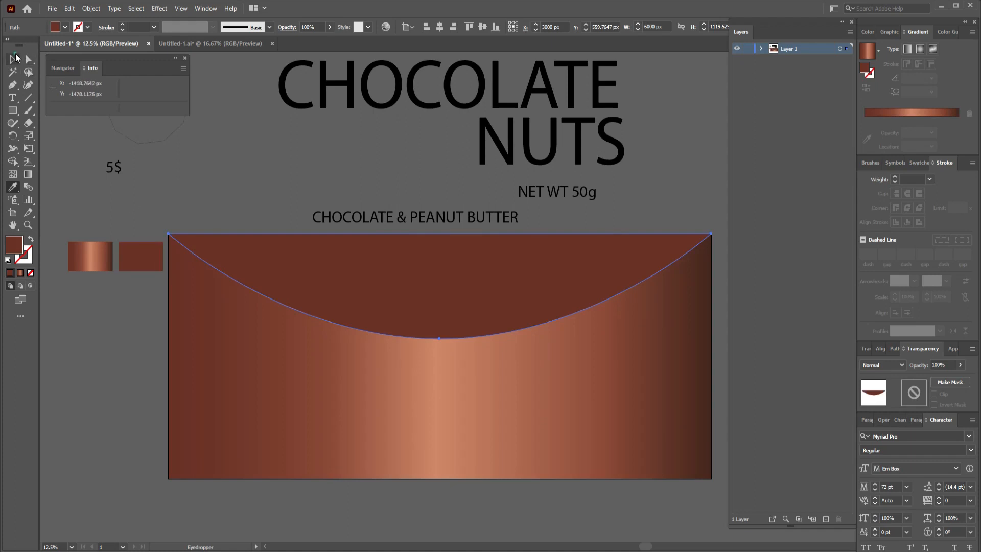
left_click(14, 59)
left_click(241, 186)
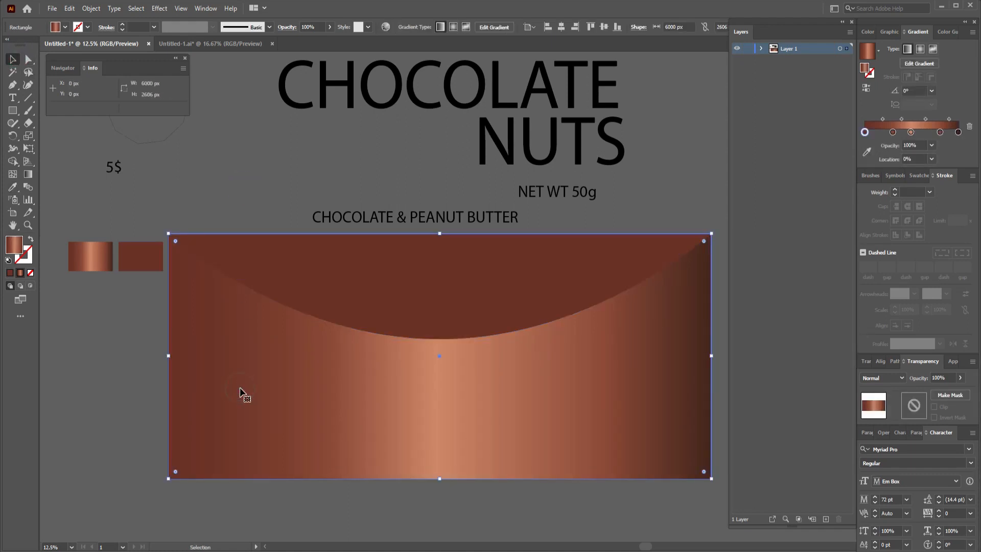
left_click(325, 292)
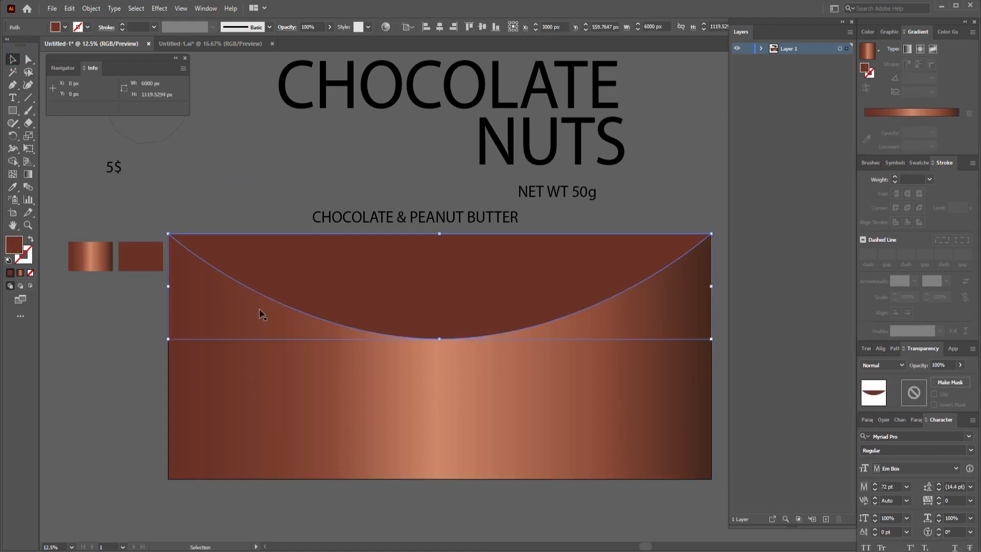
left_click(105, 317)
left_click(228, 318)
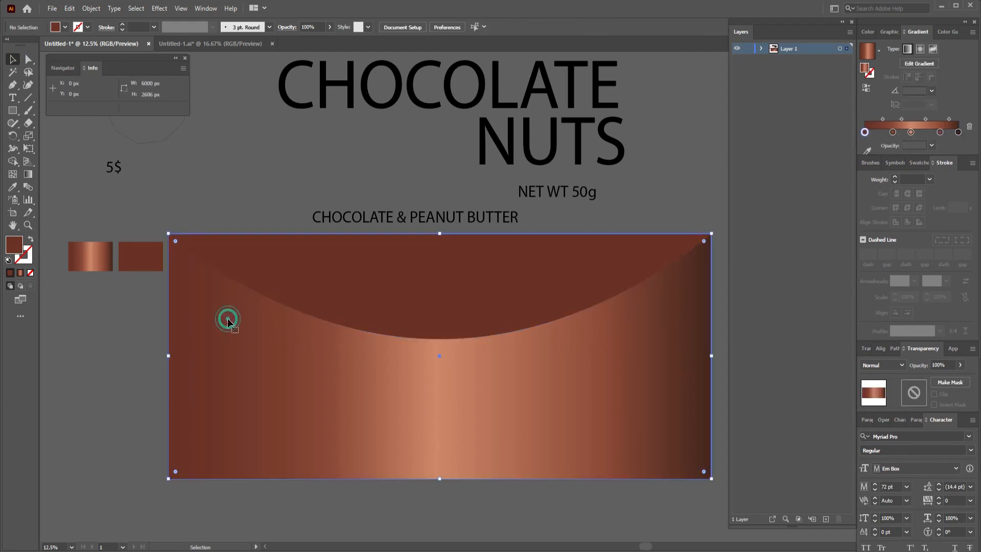
left_click(320, 271)
left_click(126, 312)
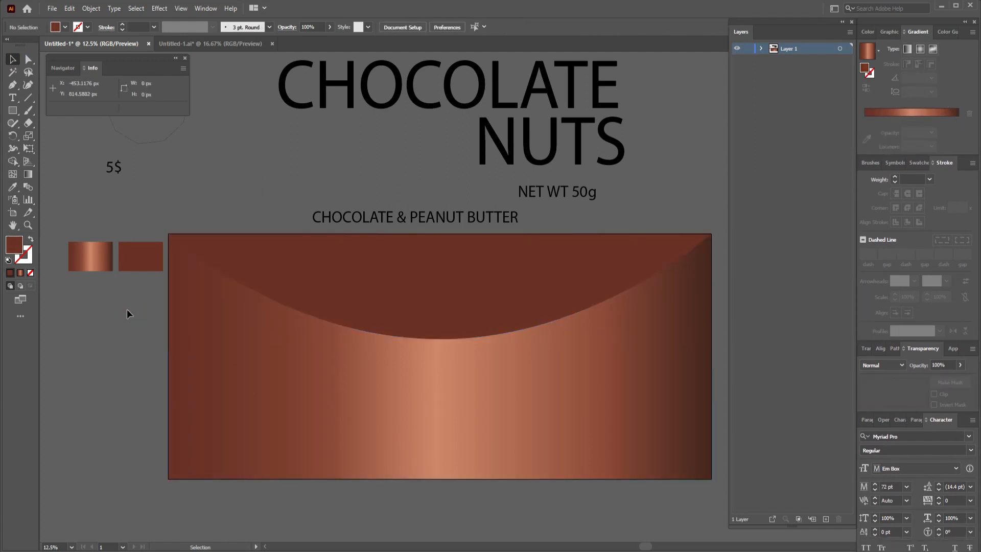
Inspect the first and middle colour stops of the background rectangle's copper gradient with the Gradient tool
left_click(234, 381)
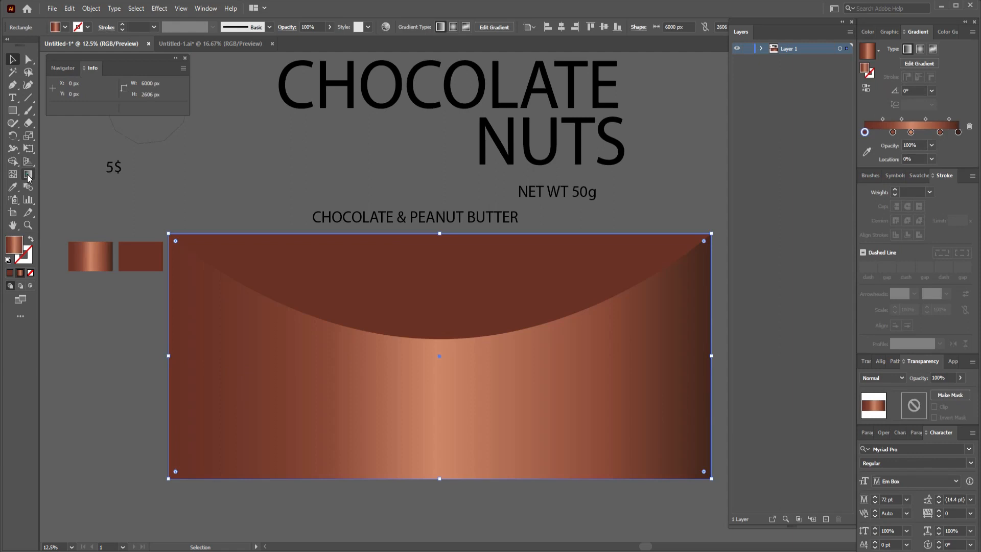
left_click(28, 175)
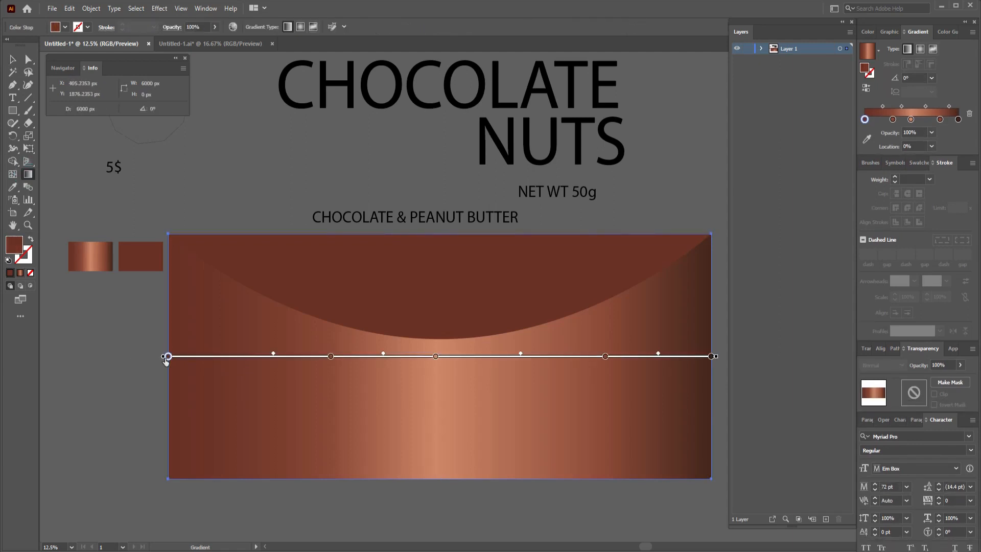
left_click_drag(168, 357, 173, 358)
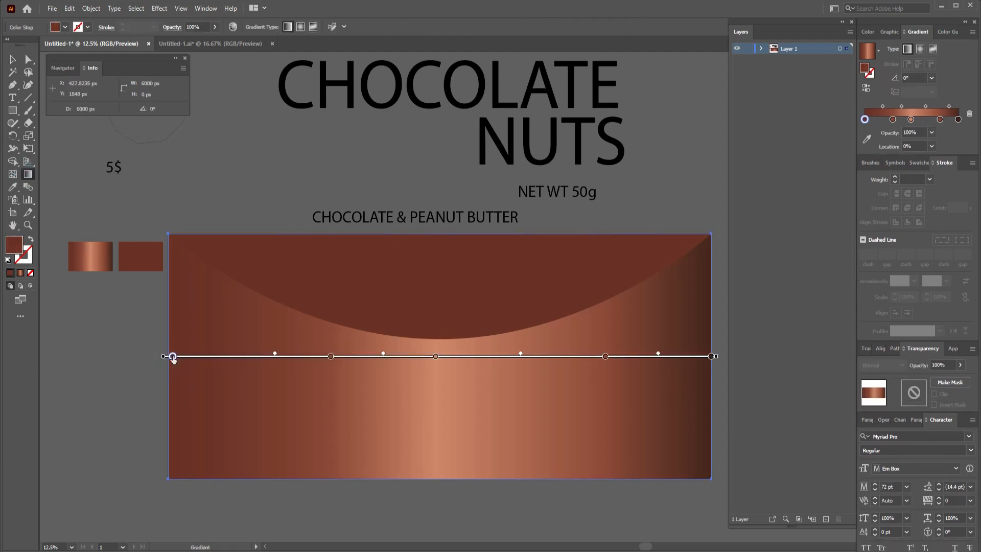
left_click(437, 357)
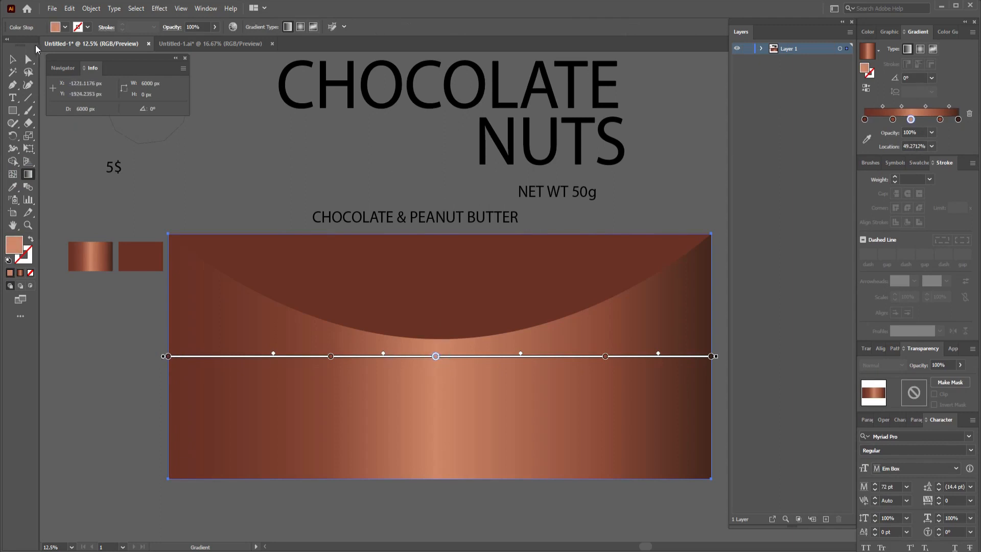
Fill the price badge polygon with the copper gradient sample using the Eyedropper
left_click(12, 60)
left_click(276, 156)
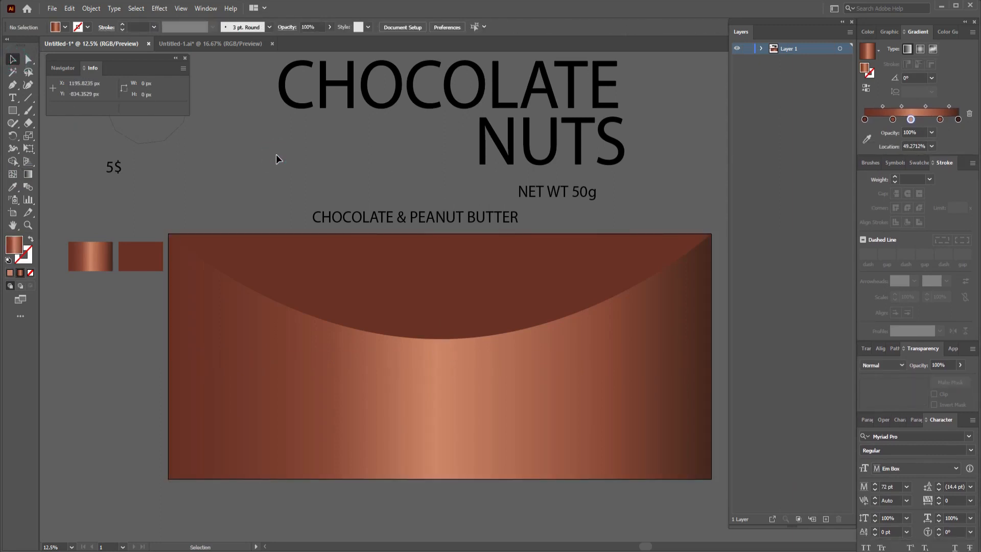
left_click(160, 142)
key("i")
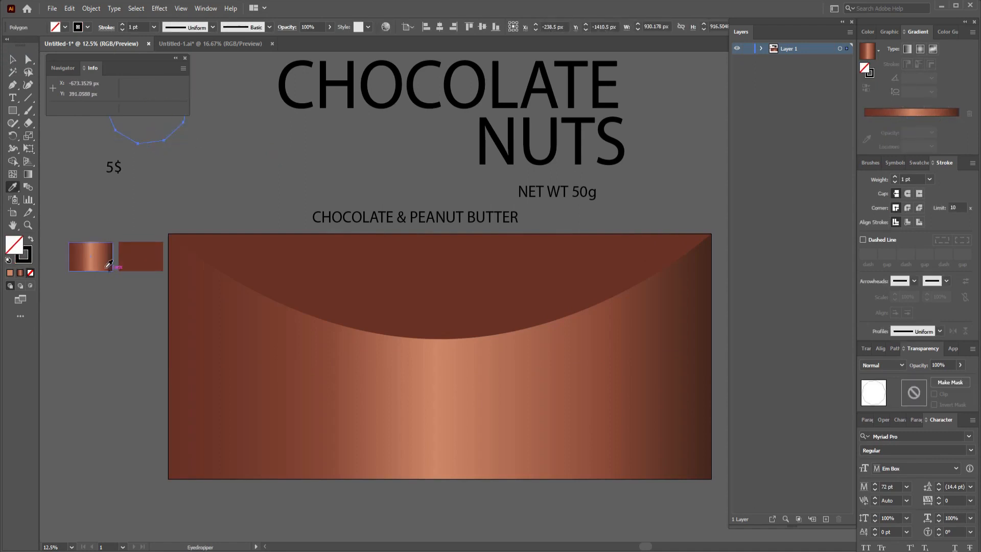
left_click(104, 263)
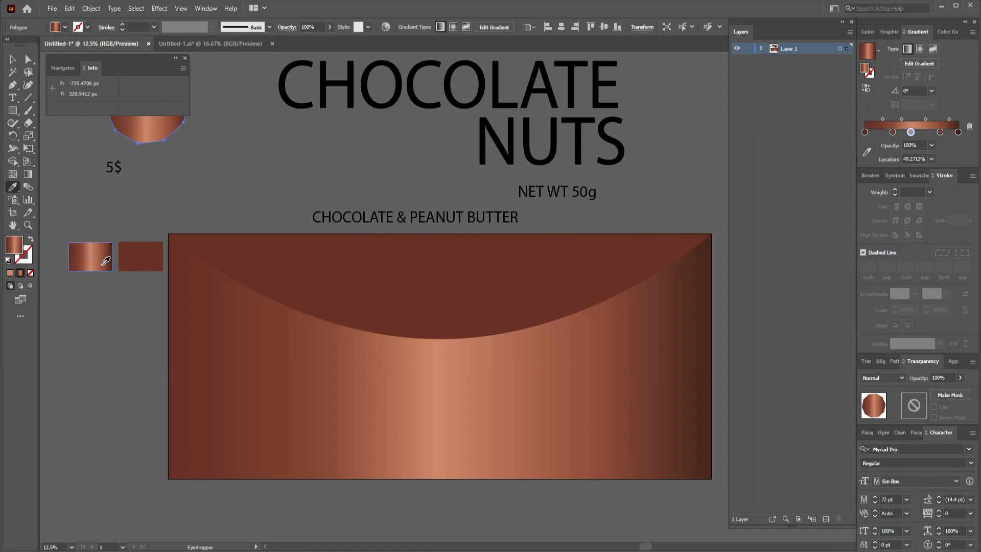
left_click(12, 59)
left_click(118, 174)
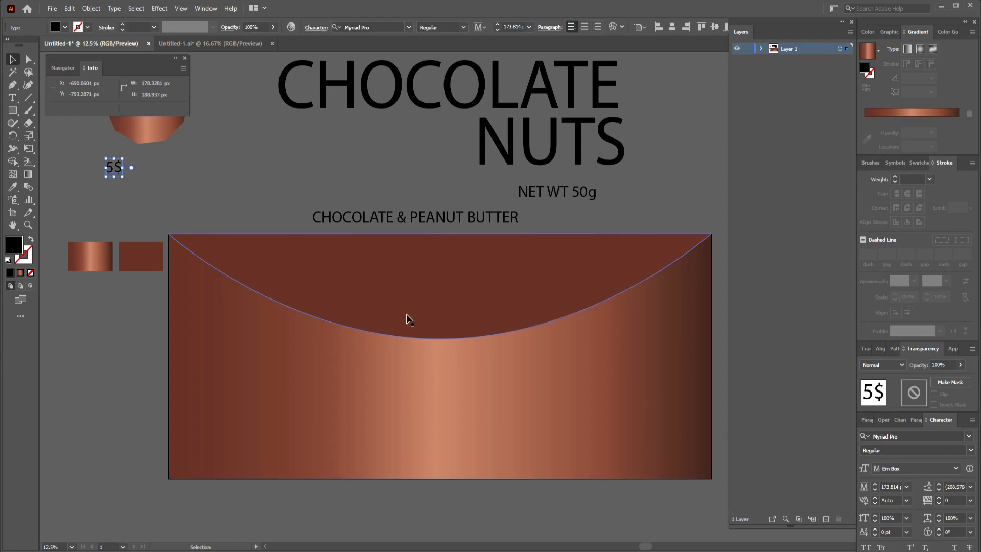
Move the group of guide lines onto the wrapper artwork, across the background rectangle
scroll(409, 320, "up", 5)
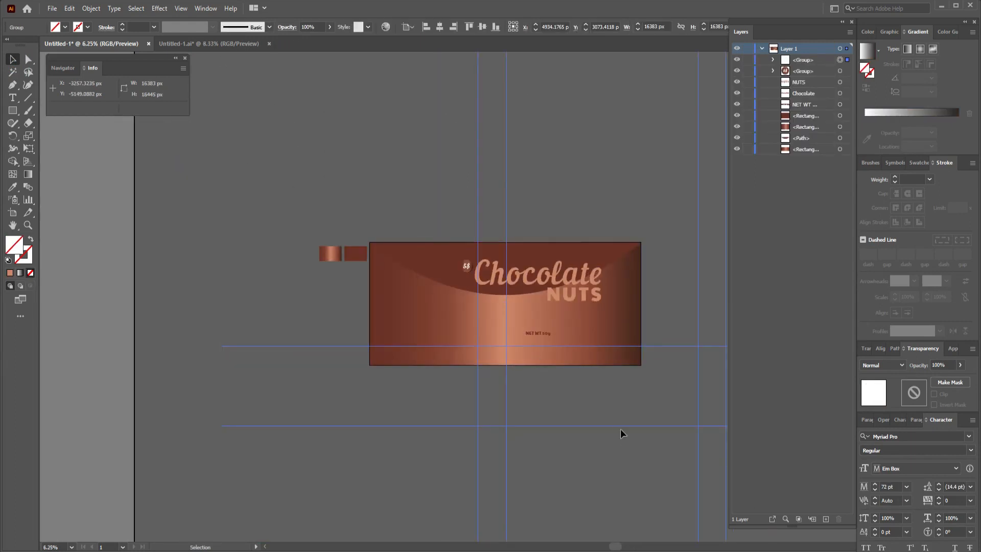
left_click_drag(619, 426, 529, 338)
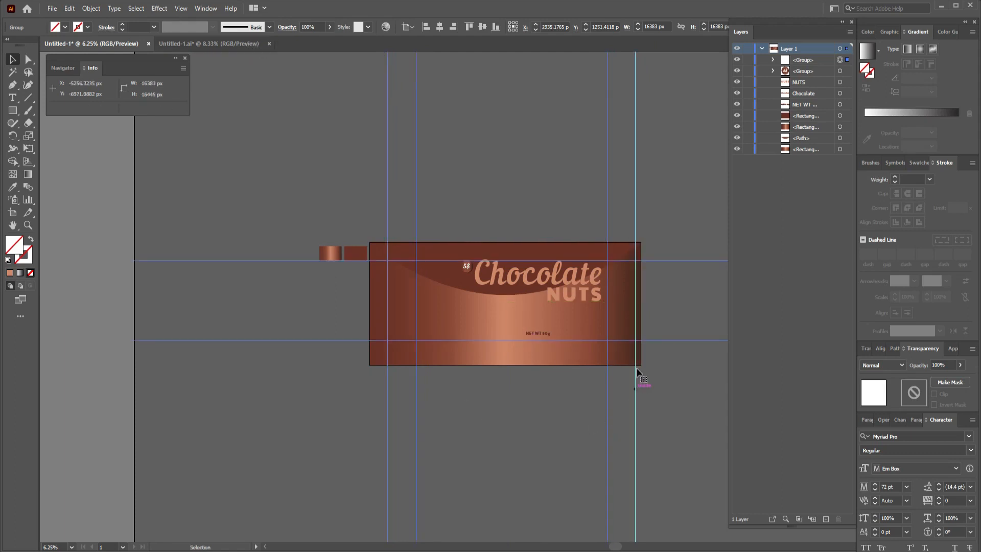
left_click_drag(602, 339, 591, 343)
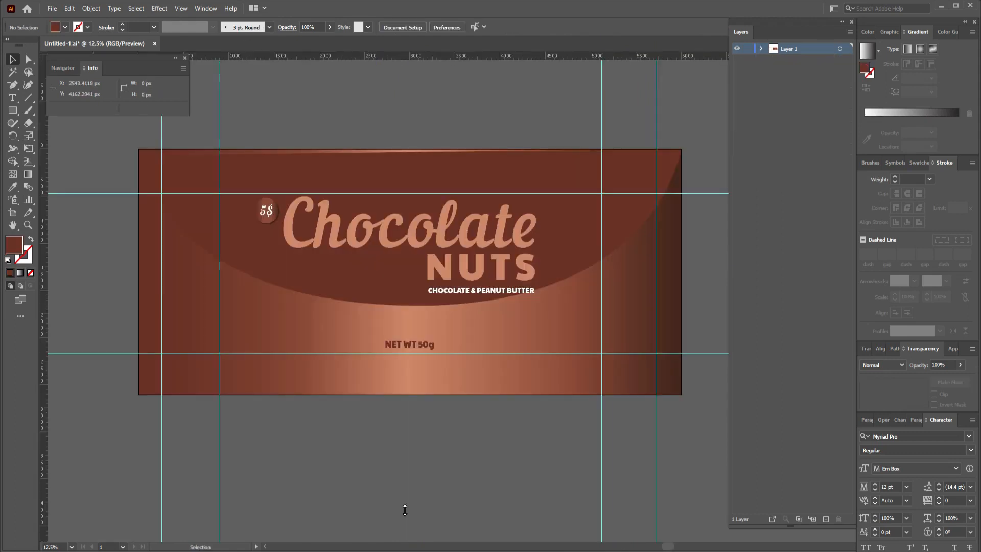
Place the chocolate and nut images below the wrapper and embed them in the document
left_click(405, 510)
scroll(510, 448, "down", 3)
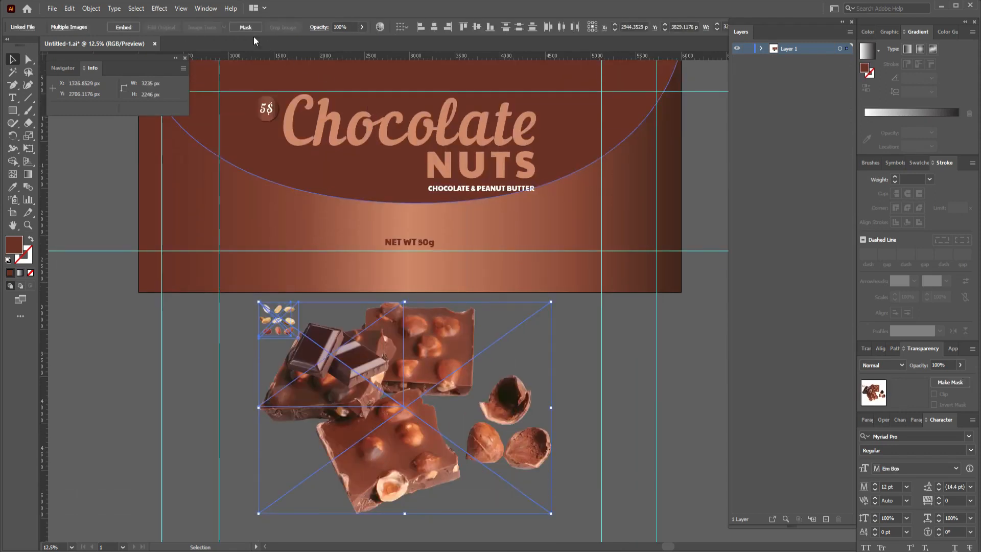
left_click(127, 29)
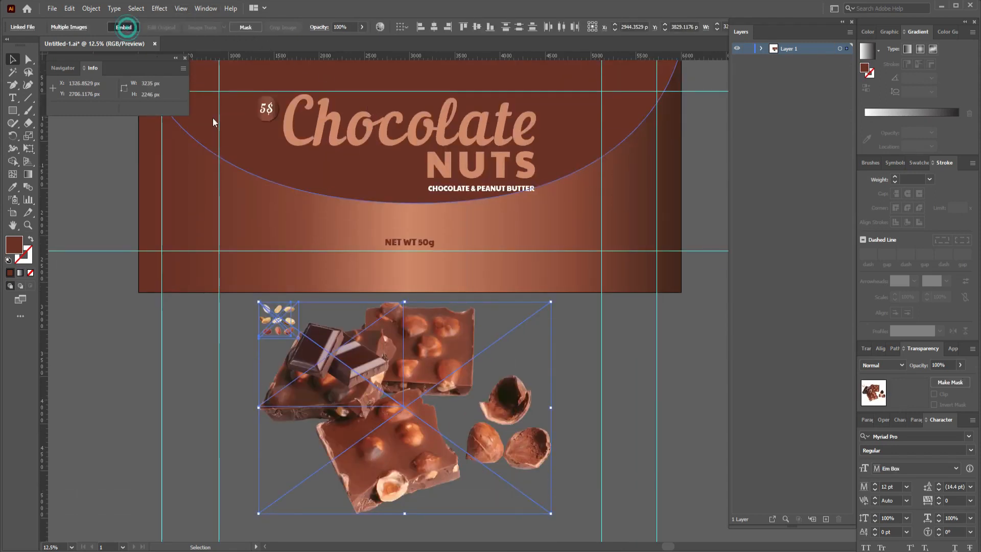
left_click(619, 377)
Spread the peanut, dark chocolate and nut chocolate images apart below the wrapper
left_click_drag(289, 332, 111, 342)
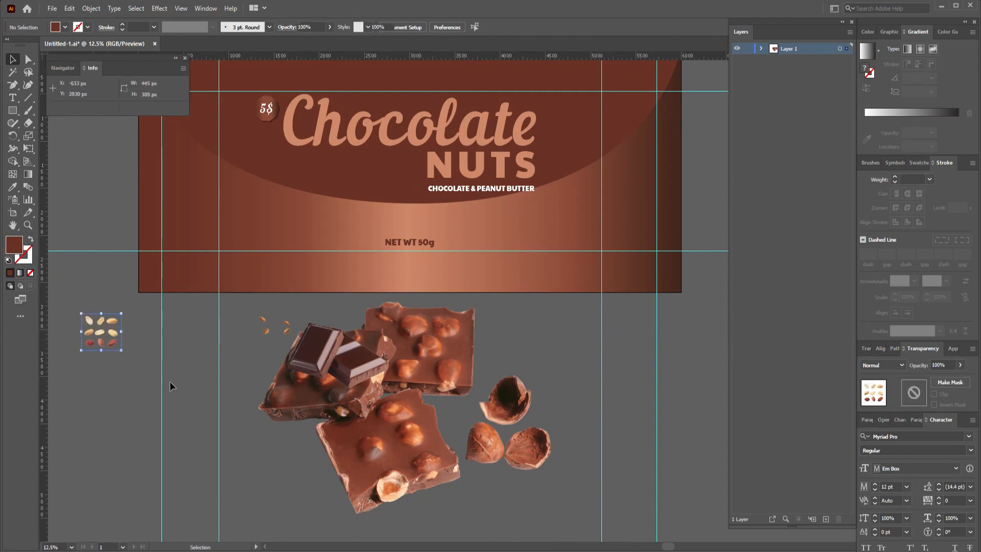
left_click_drag(325, 392, 137, 456)
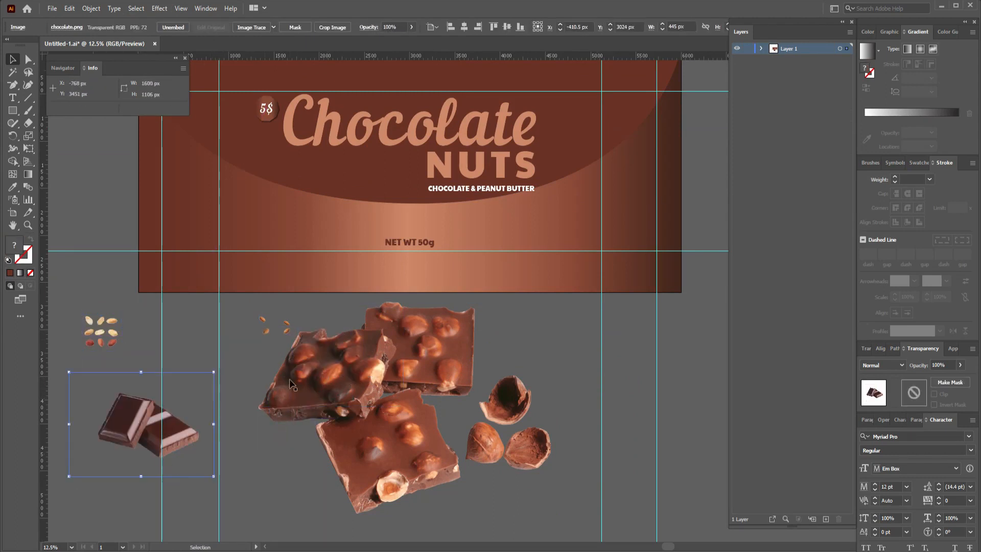
left_click_drag(374, 392, 432, 398)
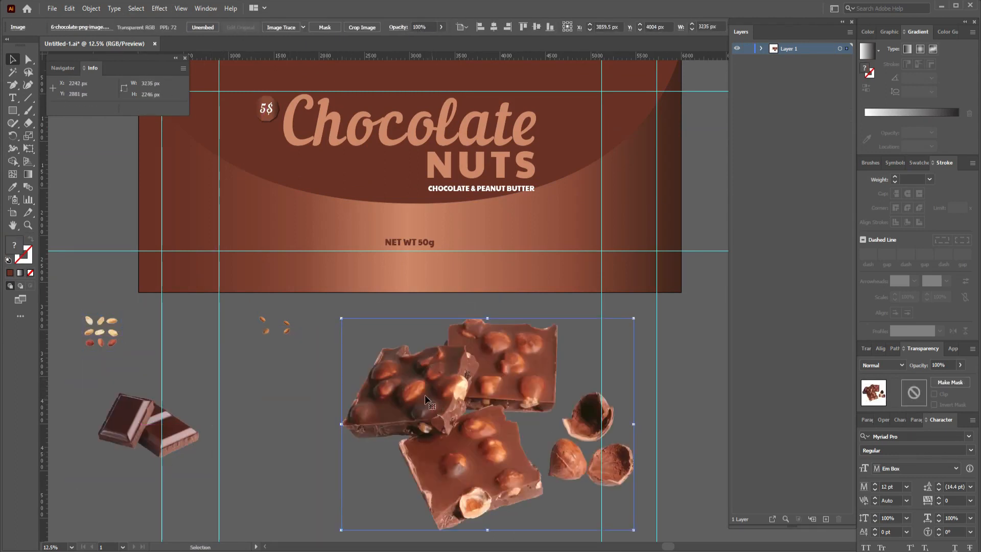
Enlarge the almond image to about 3168 px square and move it over the wrapper's product text
left_click(277, 318)
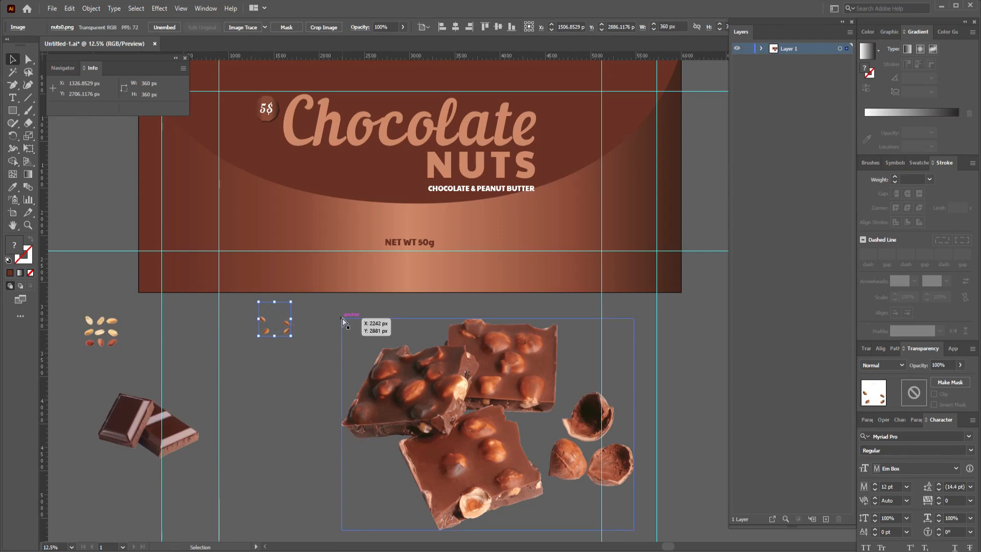
key("ctrl+minus")
scroll(342, 317, "up", 1)
left_click_drag(461, 374, 307, 467)
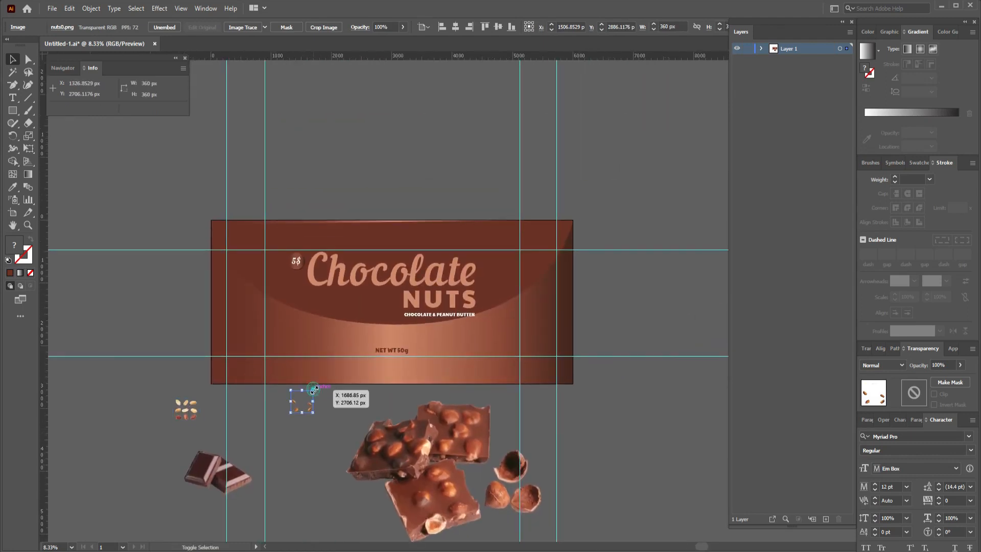
left_click_drag(312, 390, 398, 302)
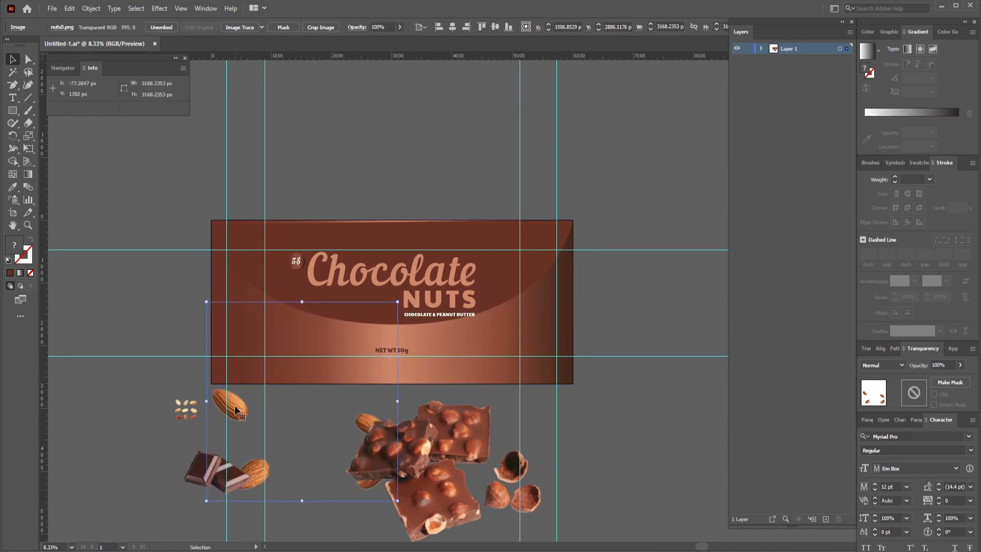
left_click_drag(235, 408, 341, 292)
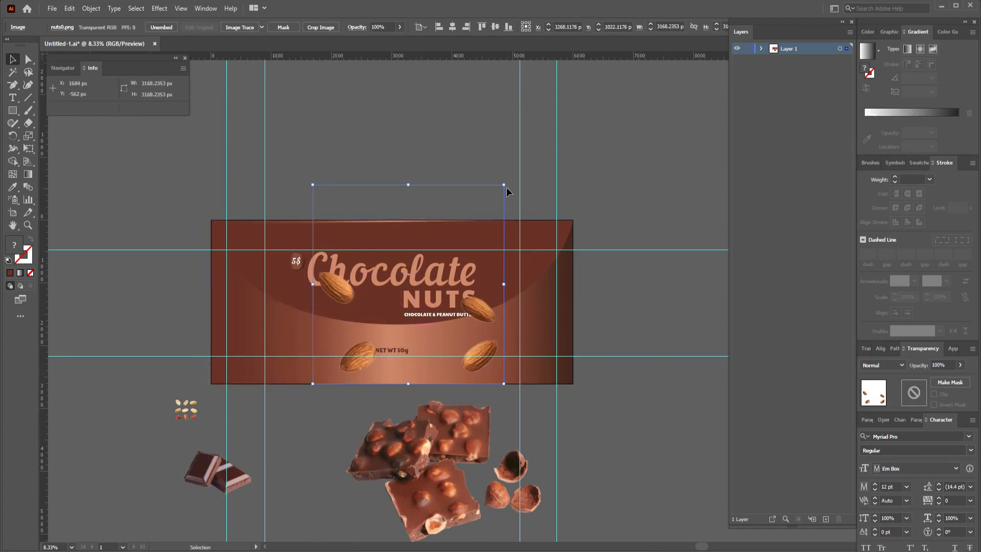
Stretch the almond image to about 6399 by 4763 px and position its four almonds near the wrapper's corners
left_click_drag(506, 185, 589, 118)
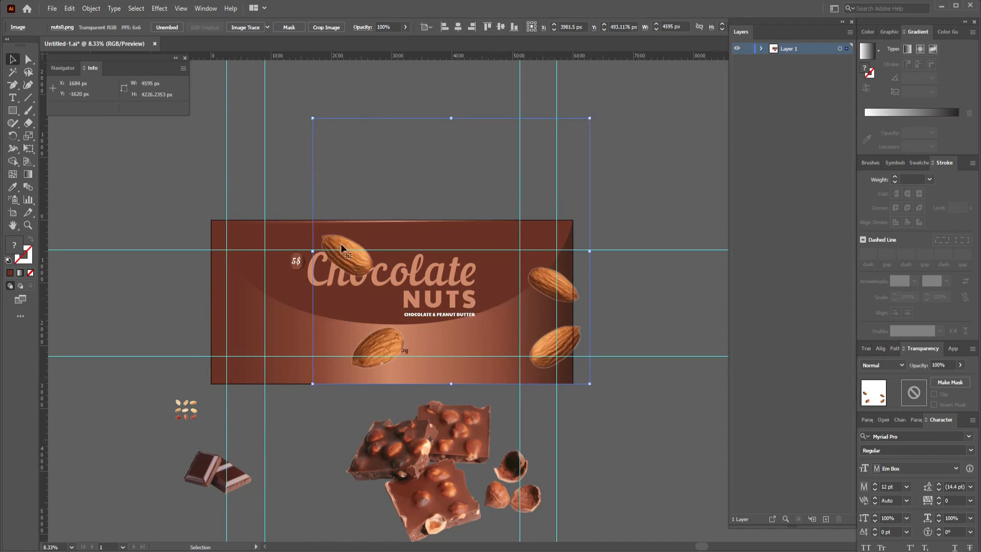
left_click_drag(577, 297, 499, 304)
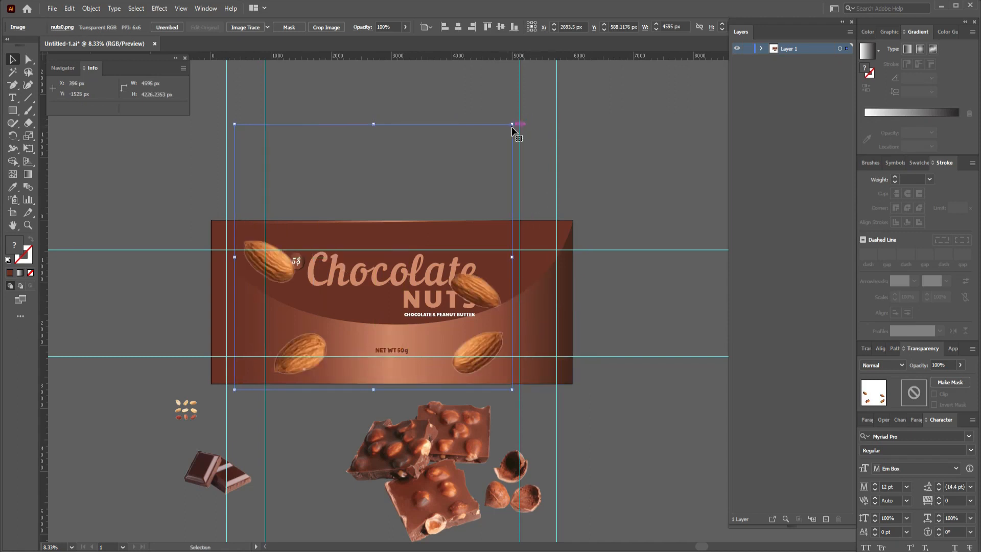
left_click_drag(512, 125, 572, 110)
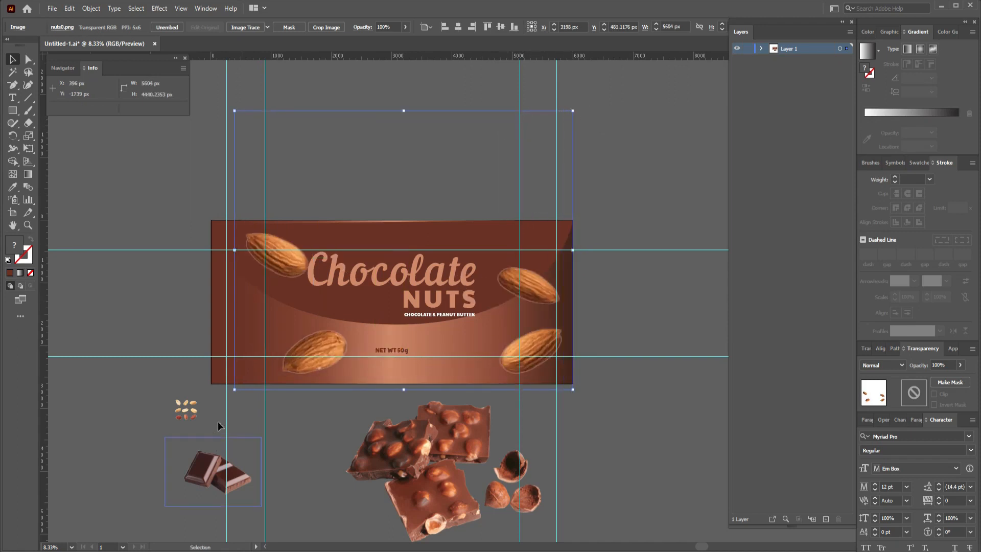
left_click_drag(235, 389, 176, 413)
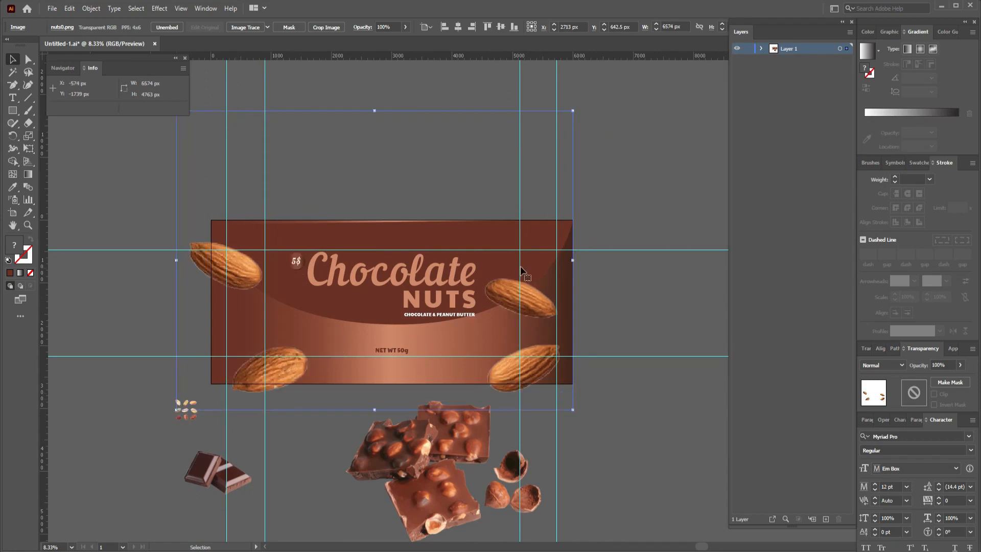
left_click_drag(514, 381, 542, 364)
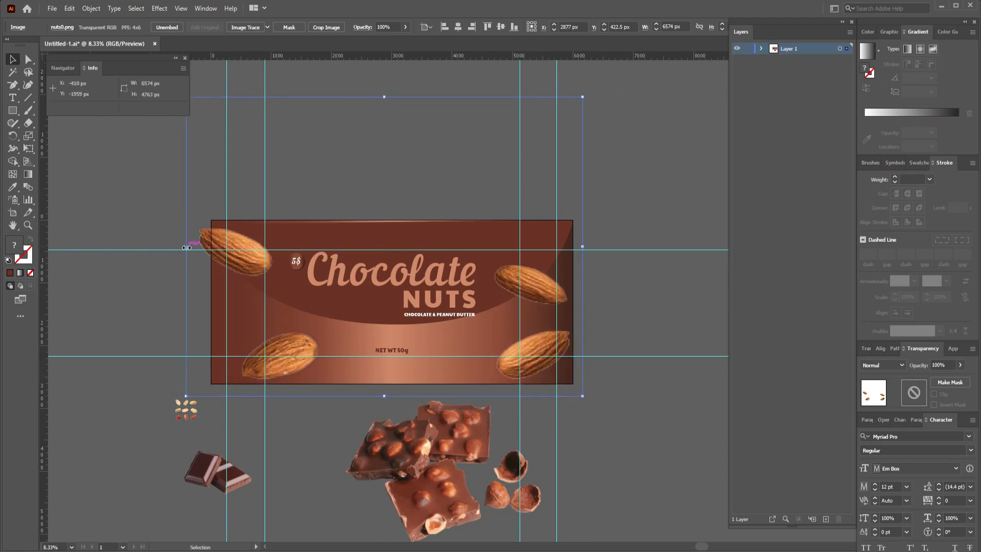
left_click_drag(186, 247, 196, 248)
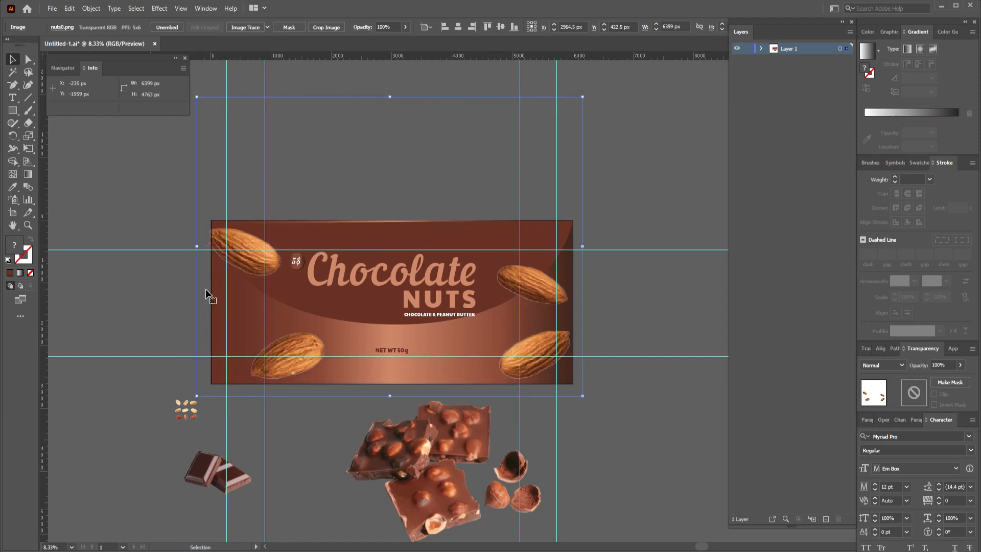
Set the almond image's blending mode to Color after trying Screen and Color Dodge
key("ctrl+equal")
key("ctrl+equal")
left_click_drag(476, 454, 313, 342)
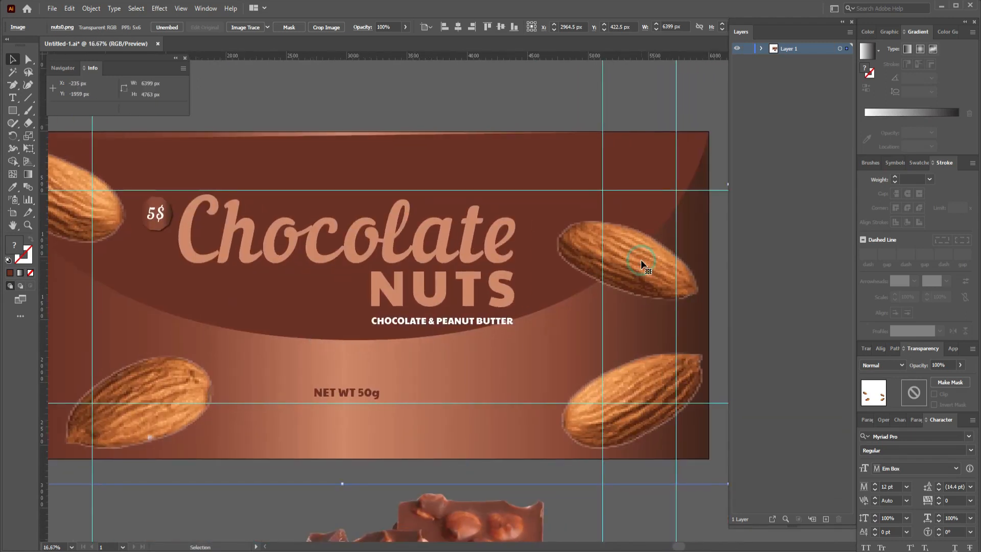
left_click(901, 365)
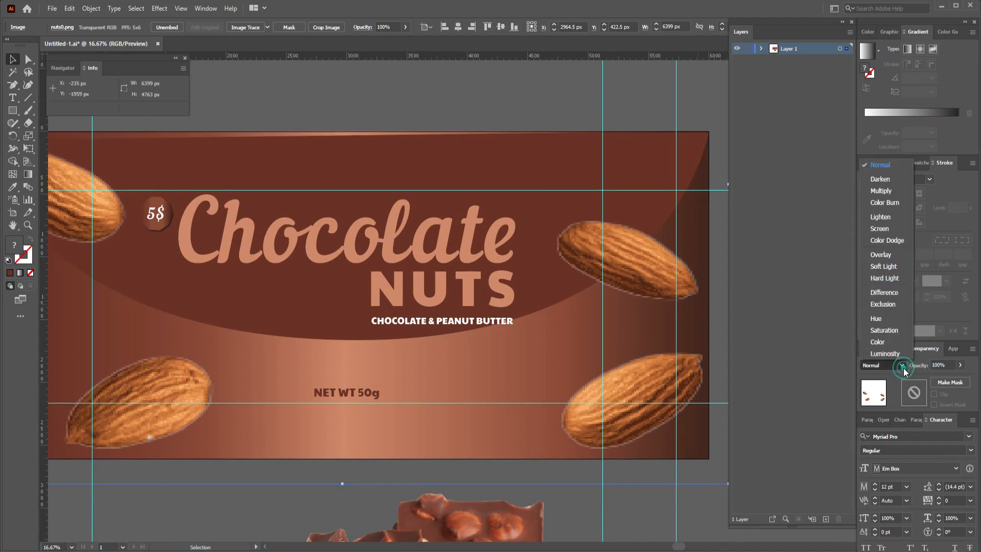
left_click(897, 226)
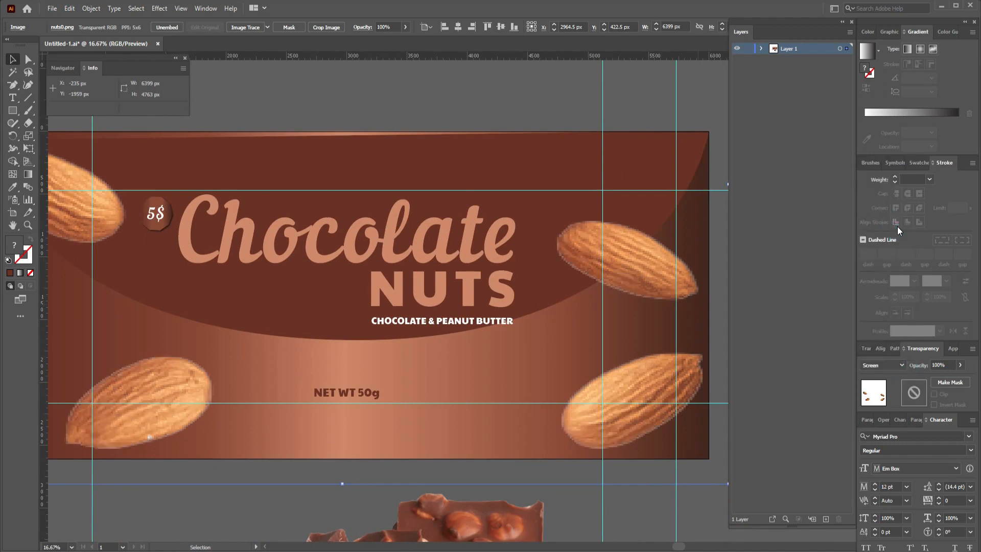
left_click(899, 367)
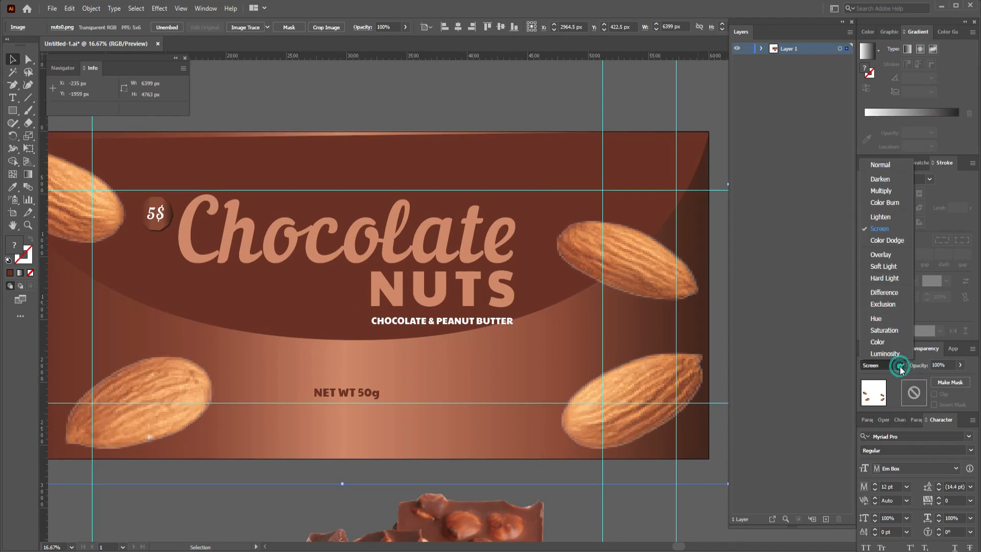
left_click(891, 248)
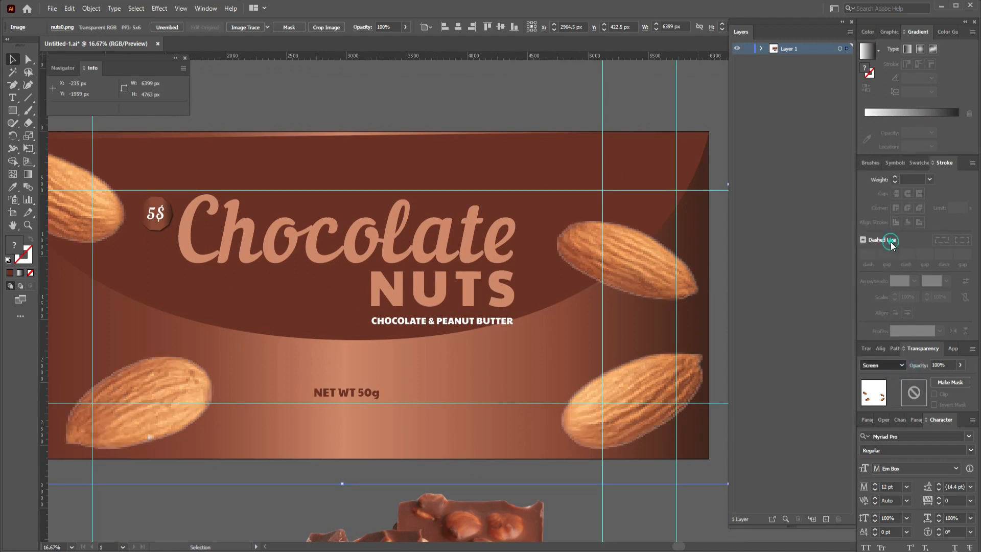
left_click(902, 365)
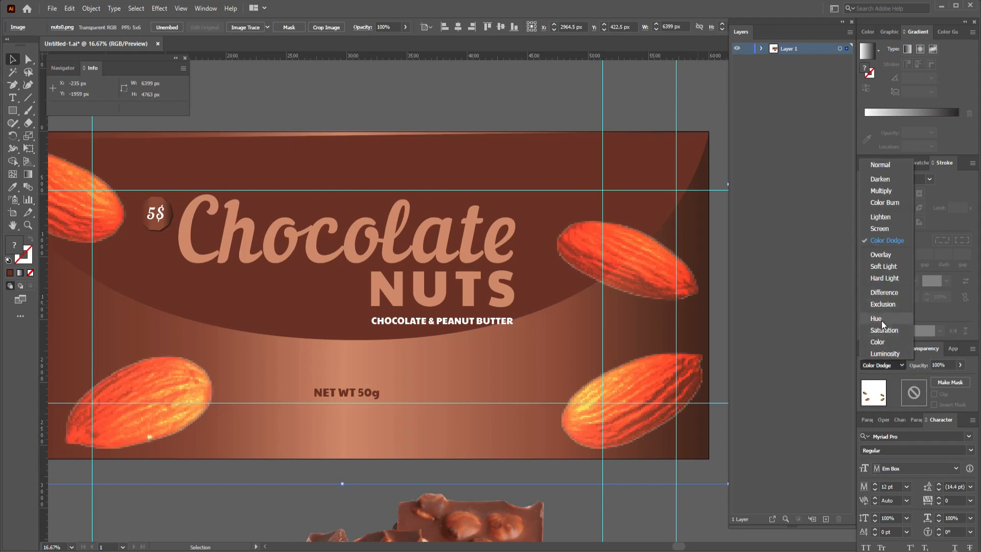
left_click(882, 343)
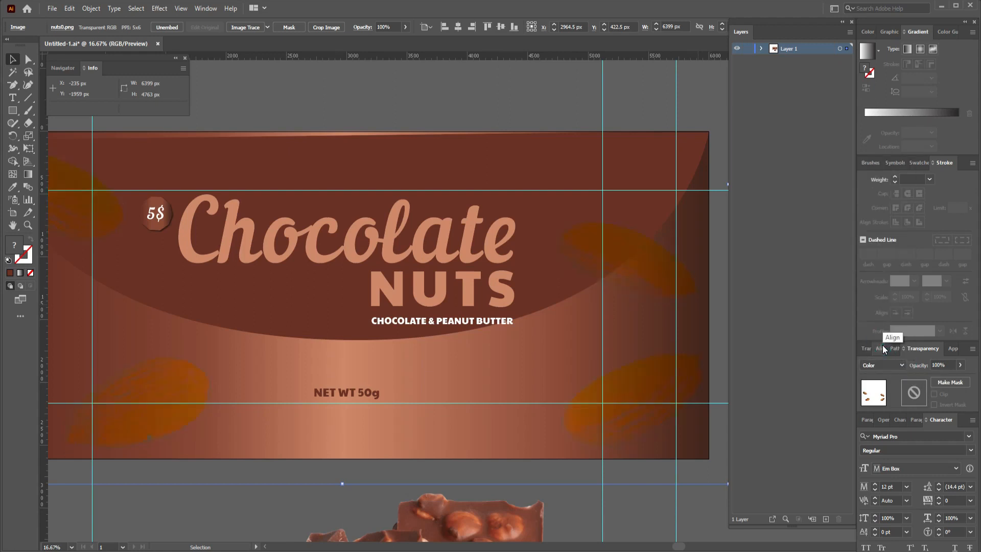
Enlarge the peanut image to about 1541 by 1344 px and move it away from the wrapper's lower-left corner
left_click_drag(542, 335, 653, 263)
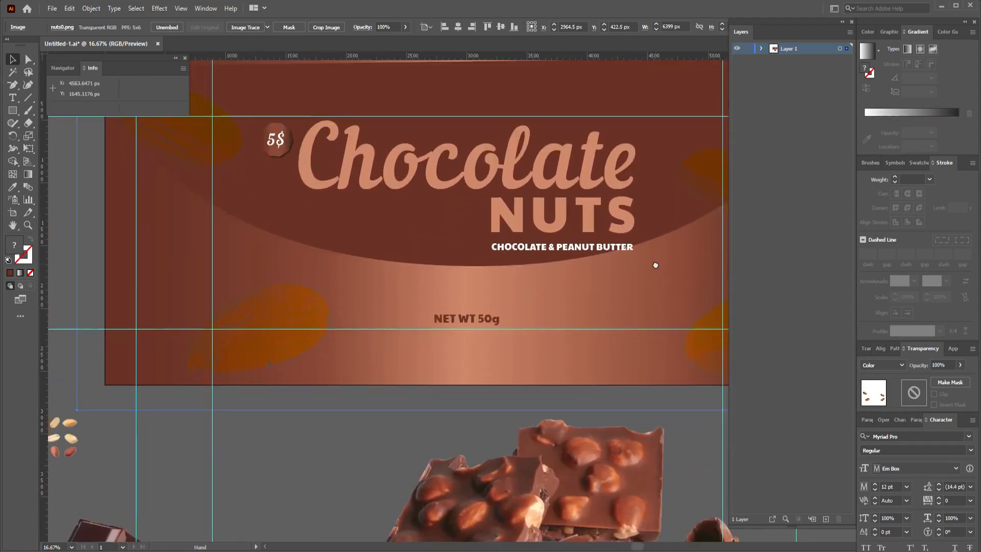
left_click(557, 460)
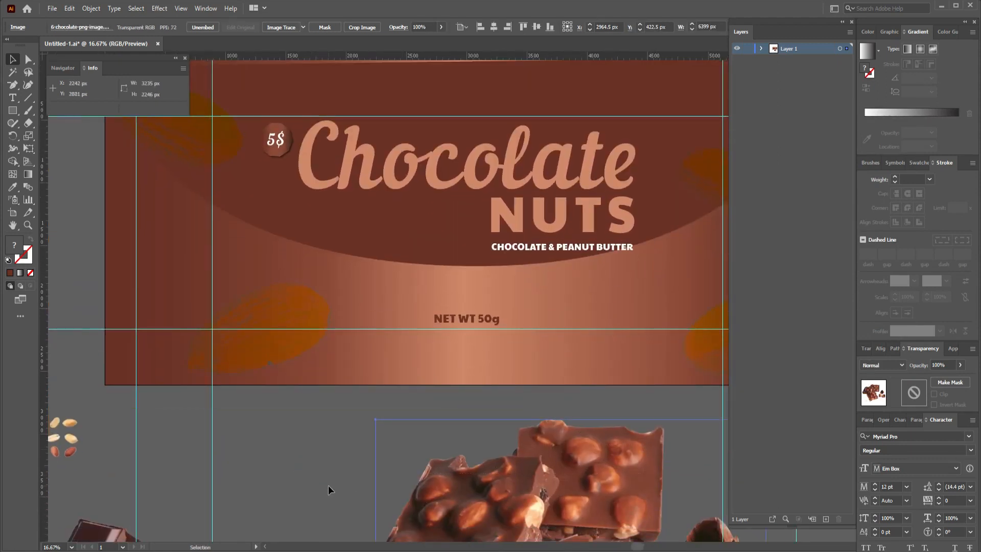
left_click_drag(327, 482, 657, 440)
left_click(388, 384)
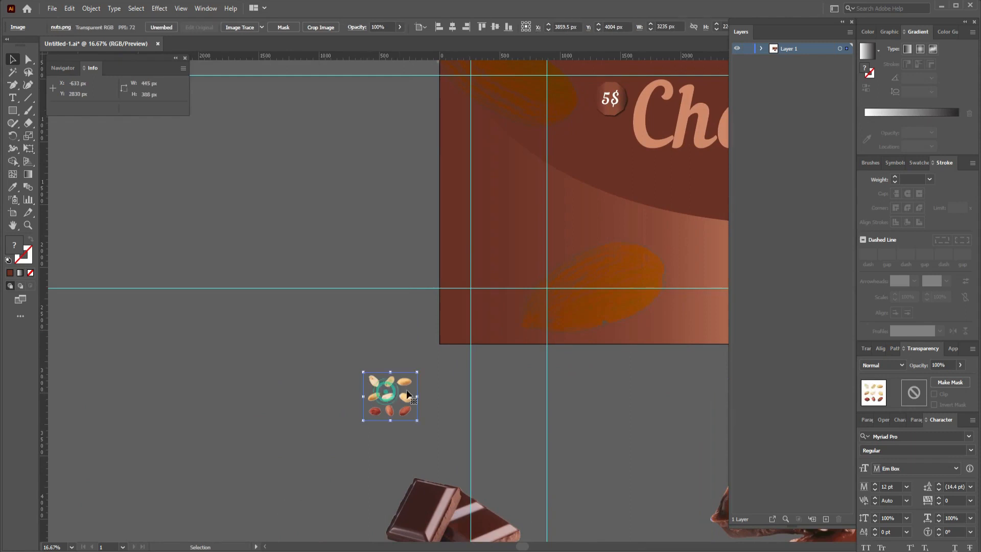
left_click_drag(418, 373, 484, 312)
left_click_drag(452, 412, 327, 408)
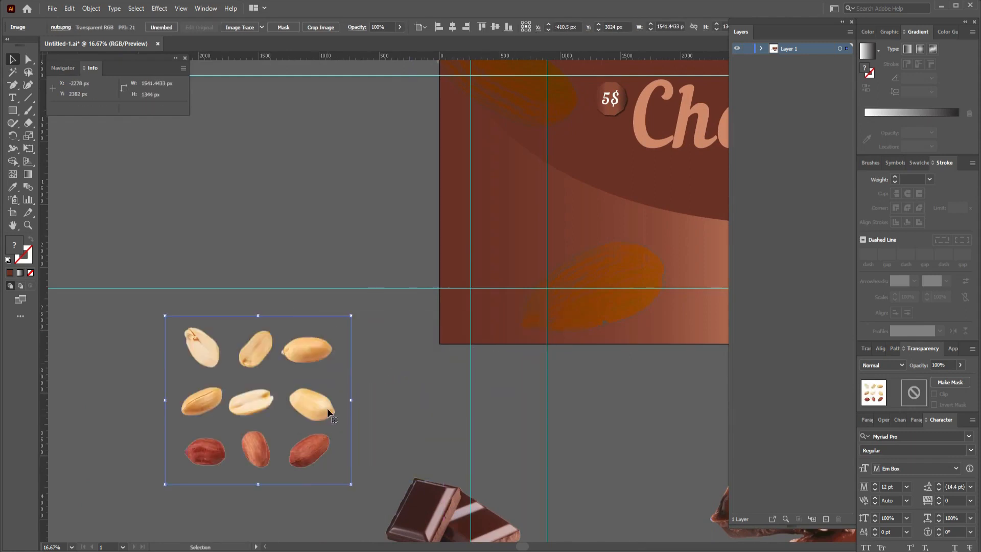
Draw a rectangle about 1267 by 463 px covering the three red-skinned peanuts of the peanut image
left_click(301, 254)
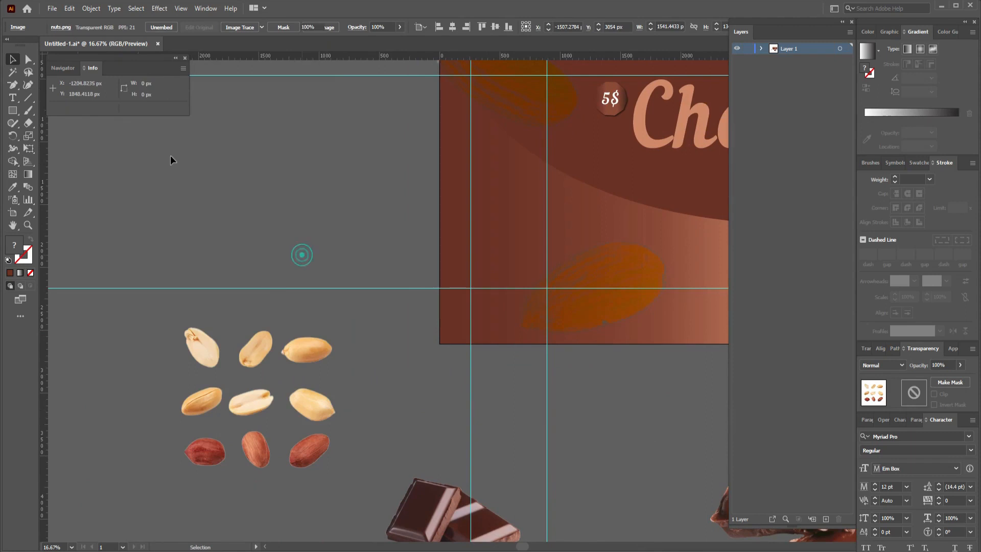
left_click(13, 110)
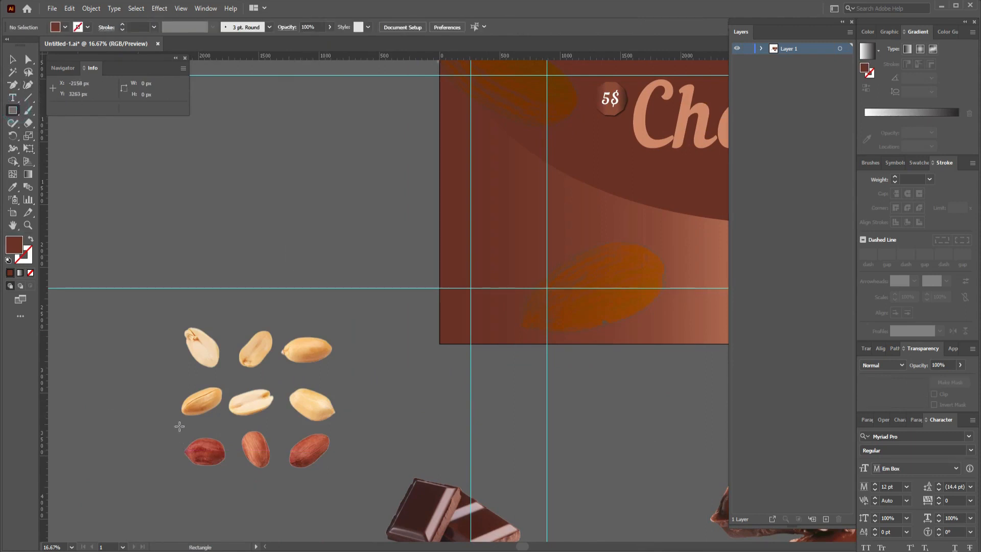
mouse_move(179, 426)
left_mouse_down()
mouse_move(281, 481)
mouse_move(333, 484)
left_mouse_up()
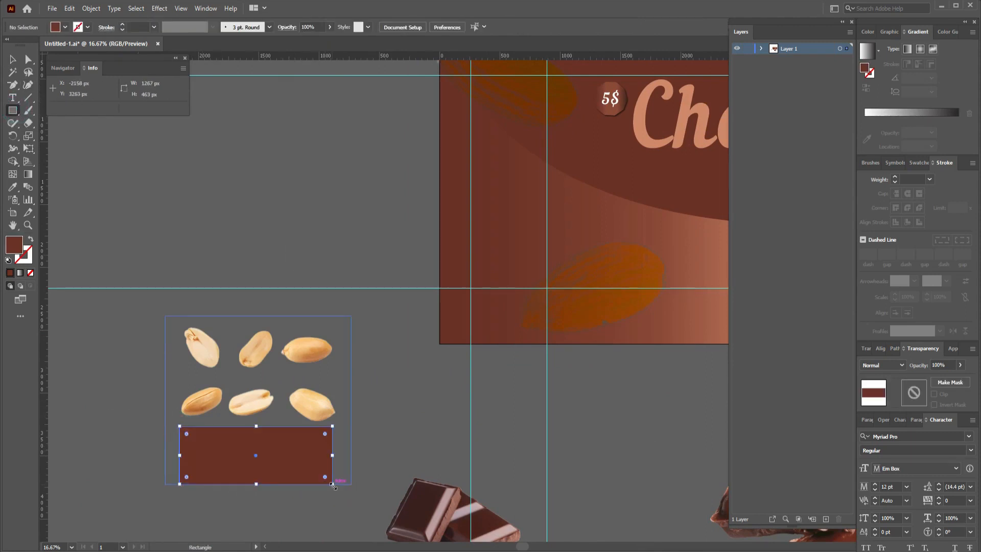
Make a clipping mask from the rectangle and the peanut image to keep only the three red-skinned peanuts
key("v")
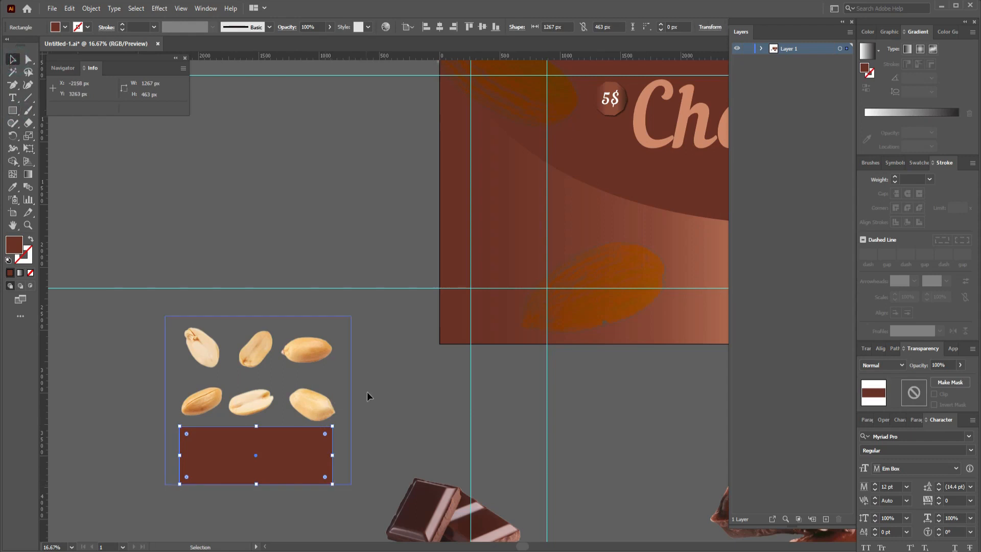
left_click_drag(367, 391, 271, 462)
right_click(280, 440)
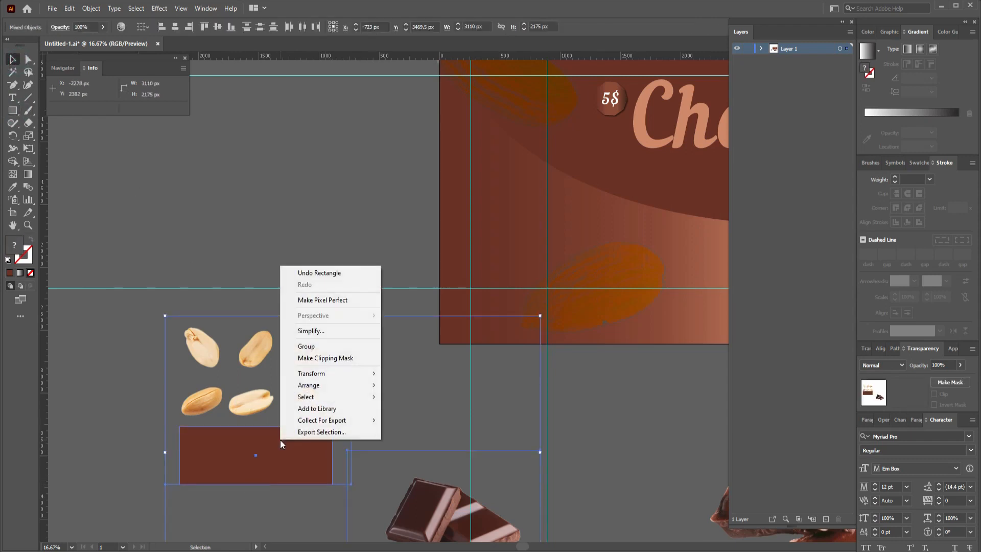
left_click(319, 359)
left_click(378, 437)
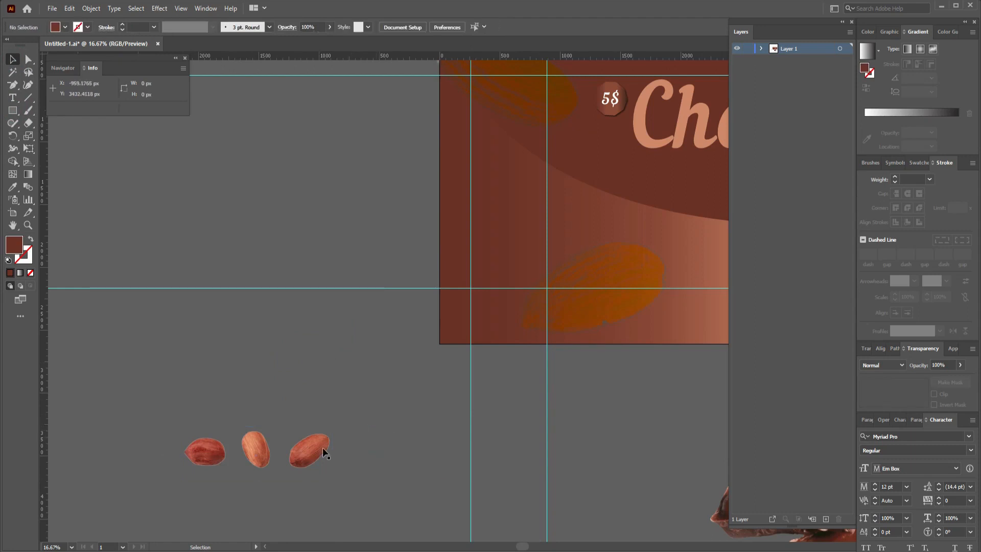
Move the clipped peanuts above the Chocolate title on the wrapper and center them horizontally on the artboard
left_click_drag(323, 446, 686, 181)
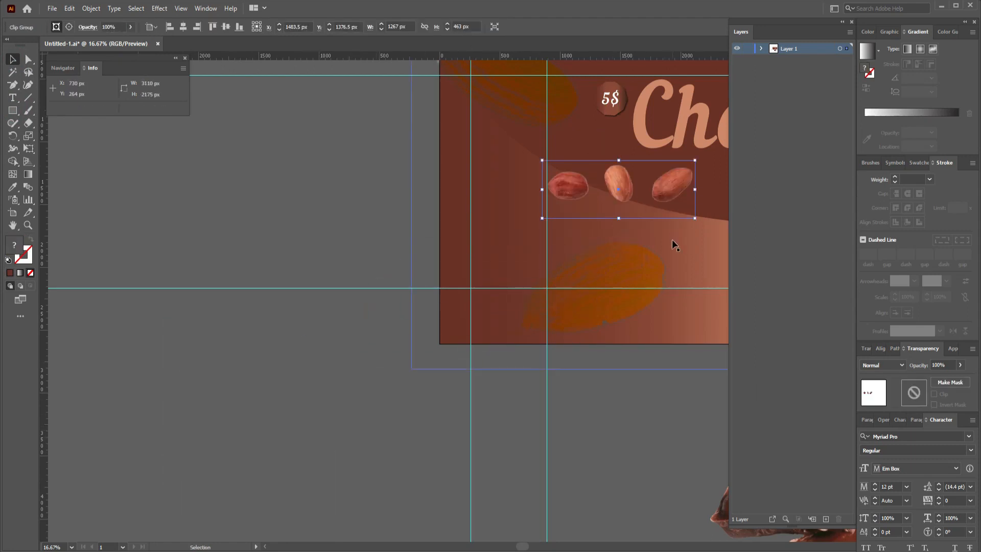
left_click_drag(673, 239, 263, 458)
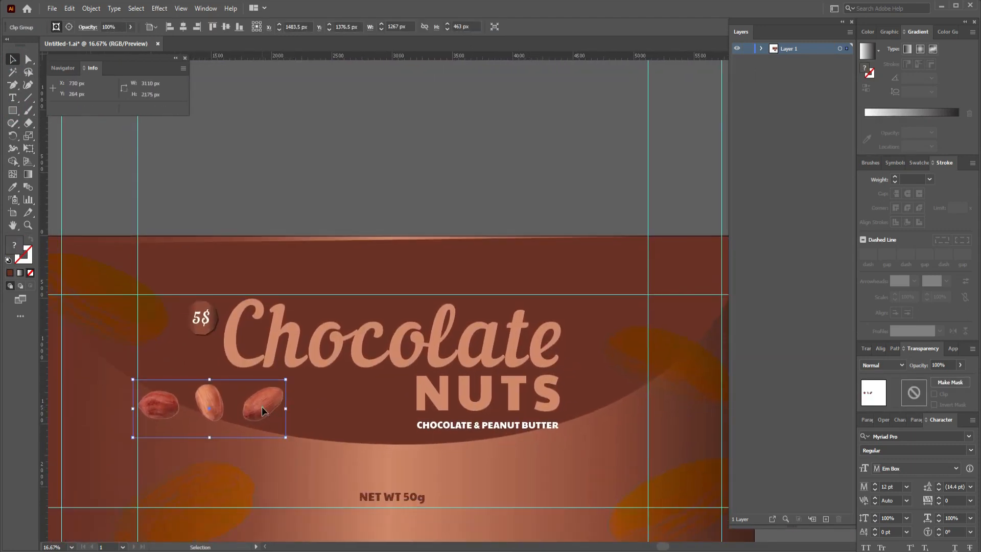
left_click_drag(263, 411, 448, 269)
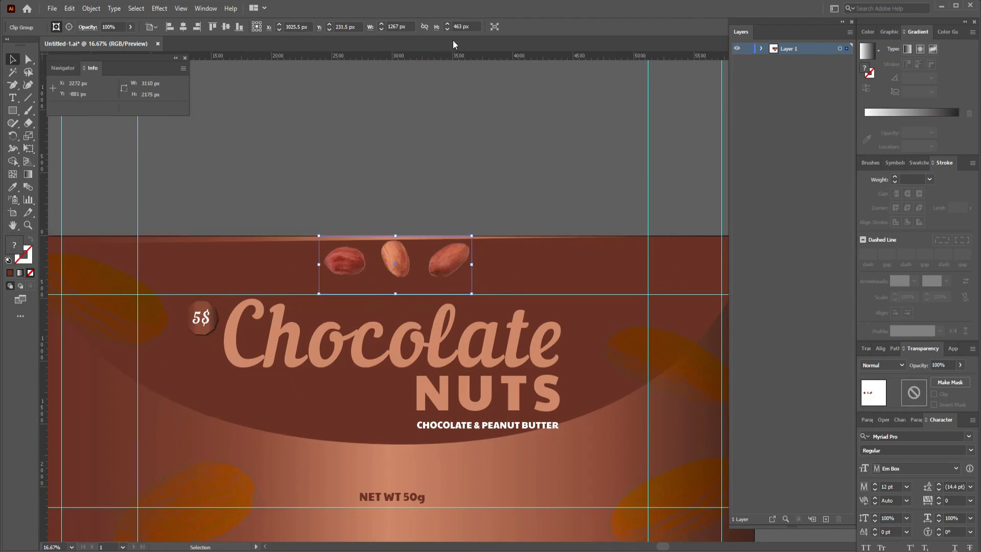
left_click(183, 26)
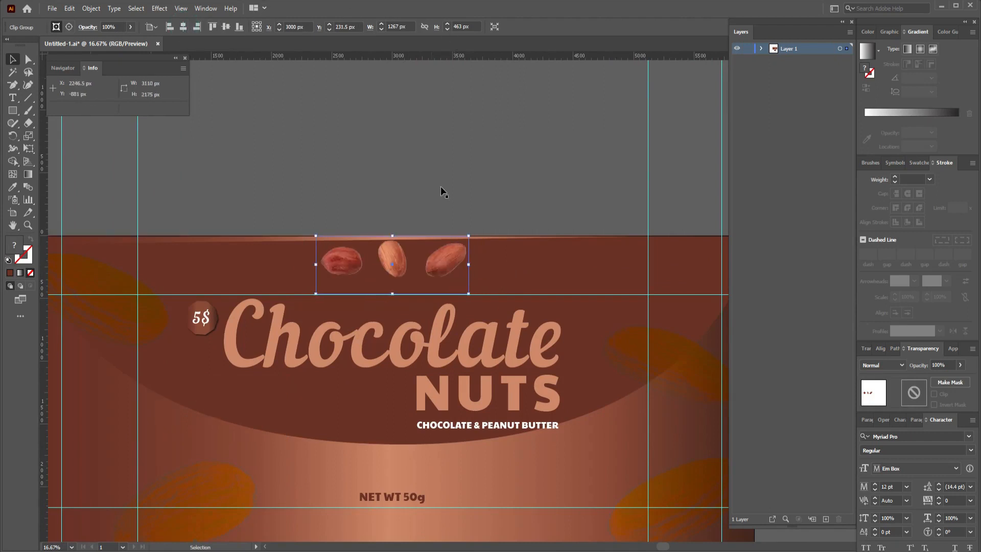
Nudge the clipped peanuts down toward the Chocolate title to a Y position of 398.5 px
key("Down")
key("Down")
key("Down")
key("Down")
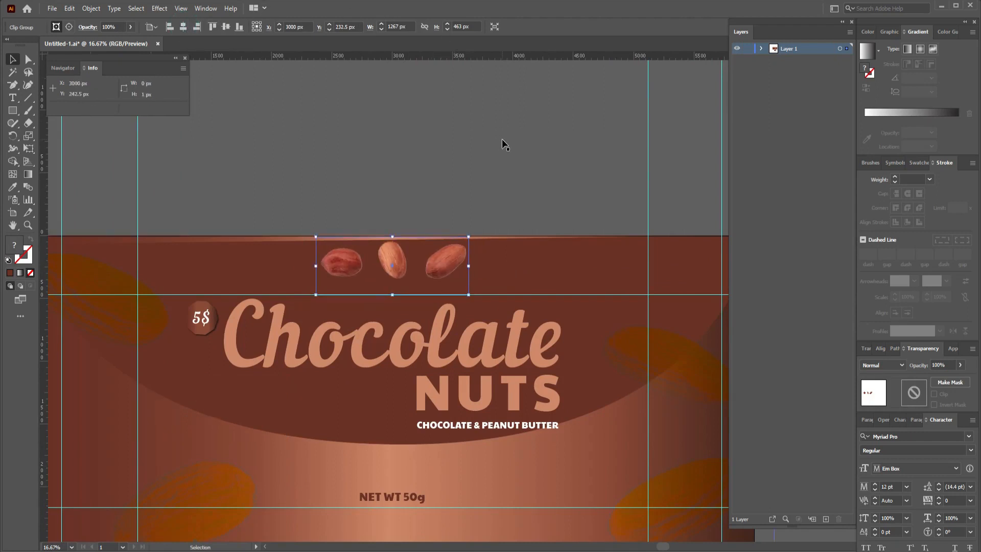
key("Down")
key("Down")
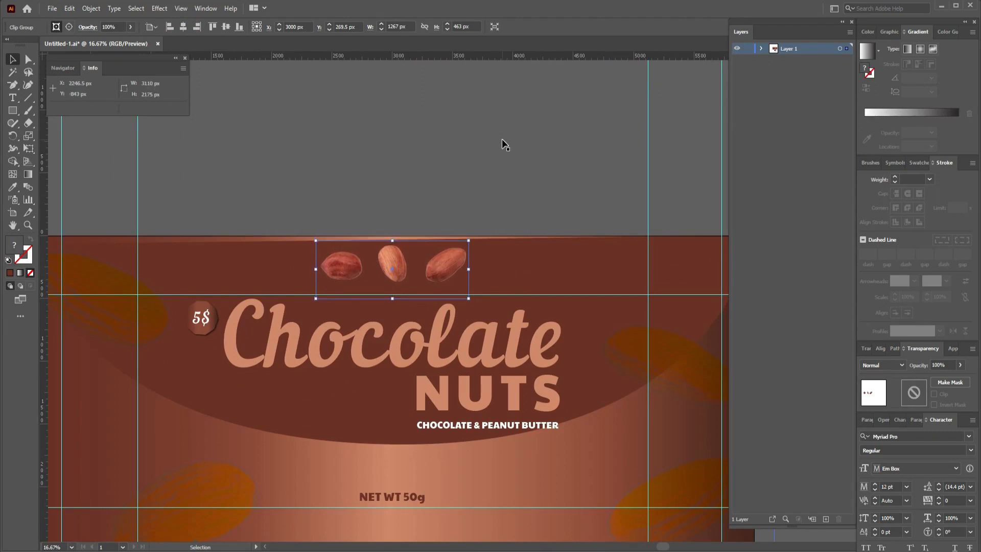
key("Down")
key("Down")
key("Down")
key("Down")
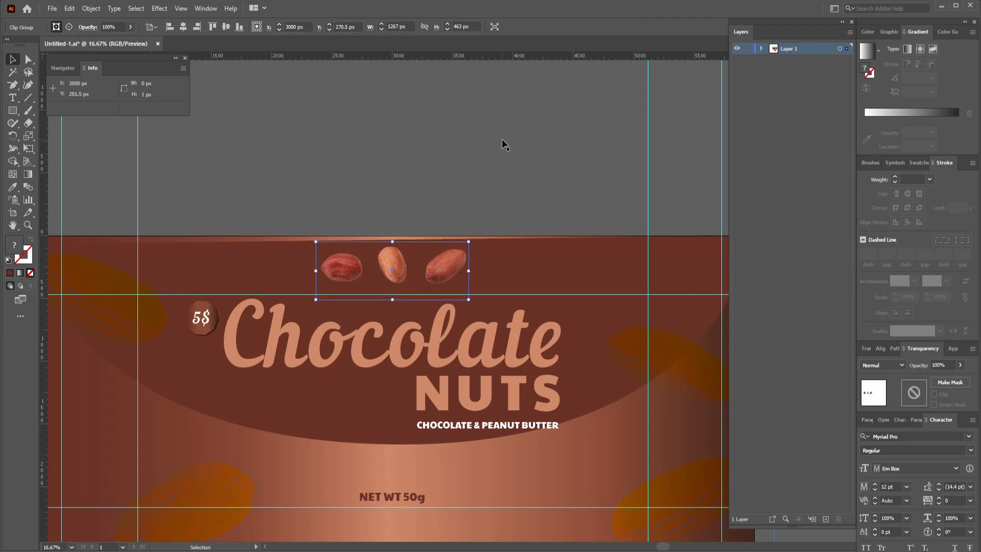
key("Down")
key("Down")
key("Down")
key("Down")
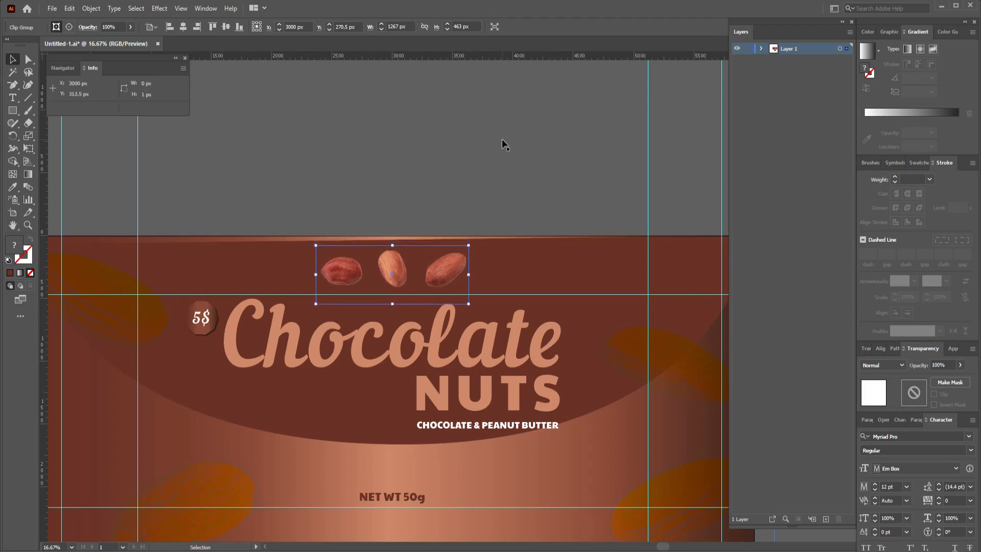
key("Down")
key("Down")
key("Down")
key("Down")
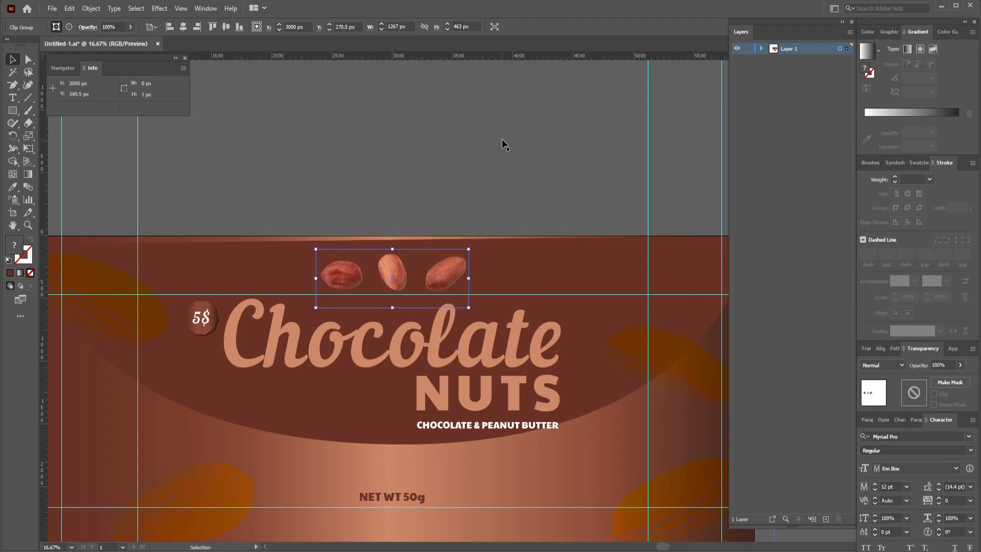
key("Down")
key("Down")
key("Down")
key("Down")
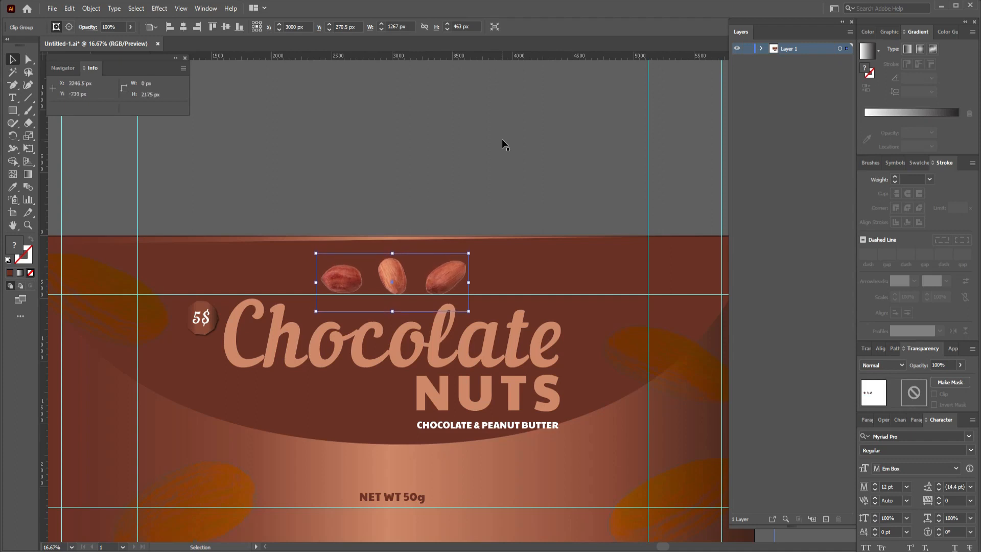
key("Down")
key("Down")
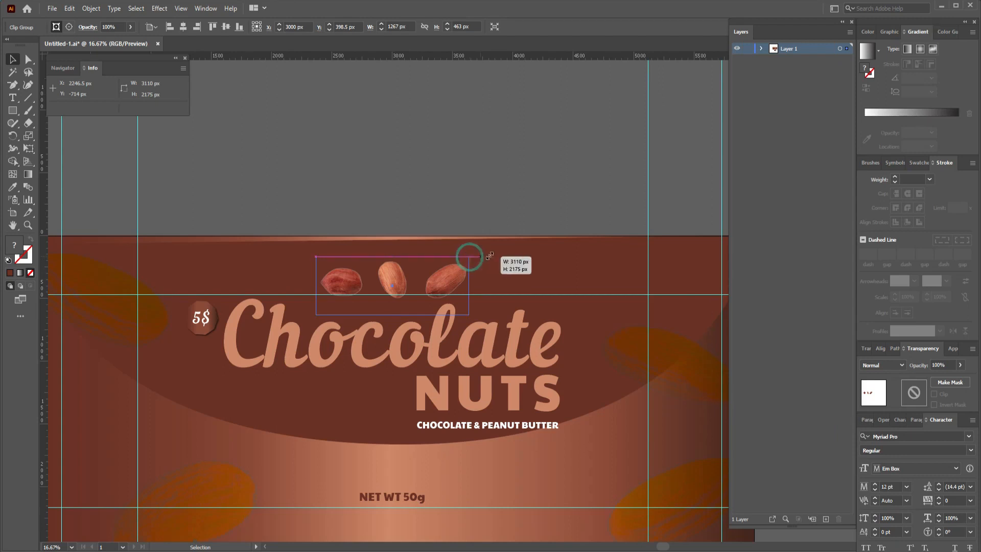
Enlarge the clipped peanuts from their center to about 1568 by 573 px and nudge them down to Y 405.5 px
left_click_drag(471, 259, 503, 250)
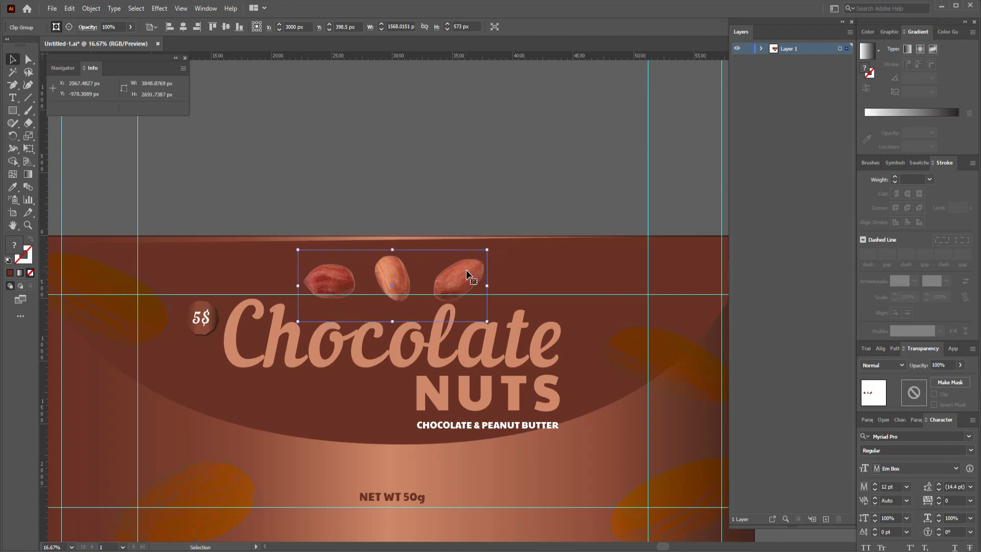
key("Down")
key("Down")
key("Down")
key("Down")
key("Down")
key("Down")
key("Down")
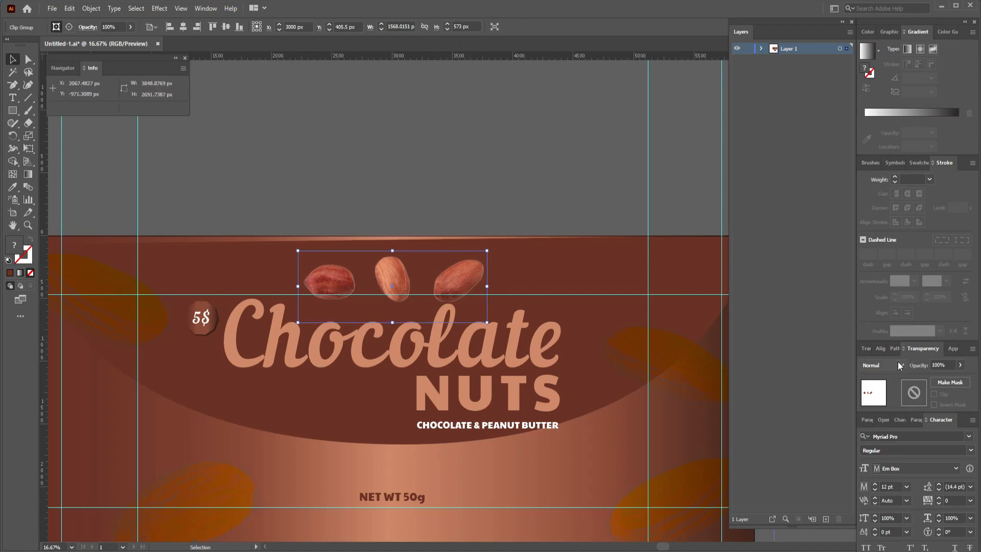
Set the blending mode of the clipped peanuts to Color
left_click(899, 364)
left_click(878, 342)
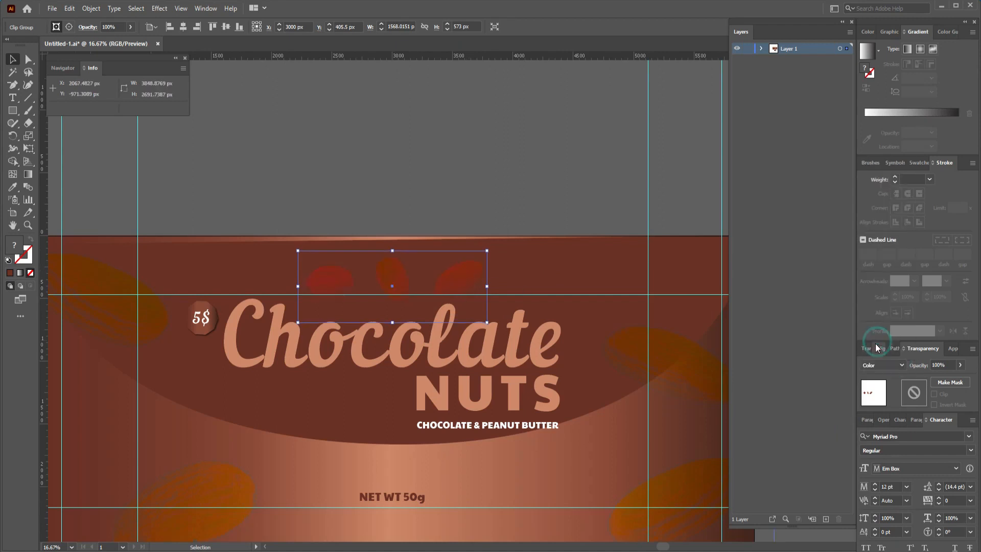
left_click(534, 194)
Move the hazelnut chocolate image below the wrapper to about X 3482 px, Y 4080 px
scroll(534, 201, "down", 2)
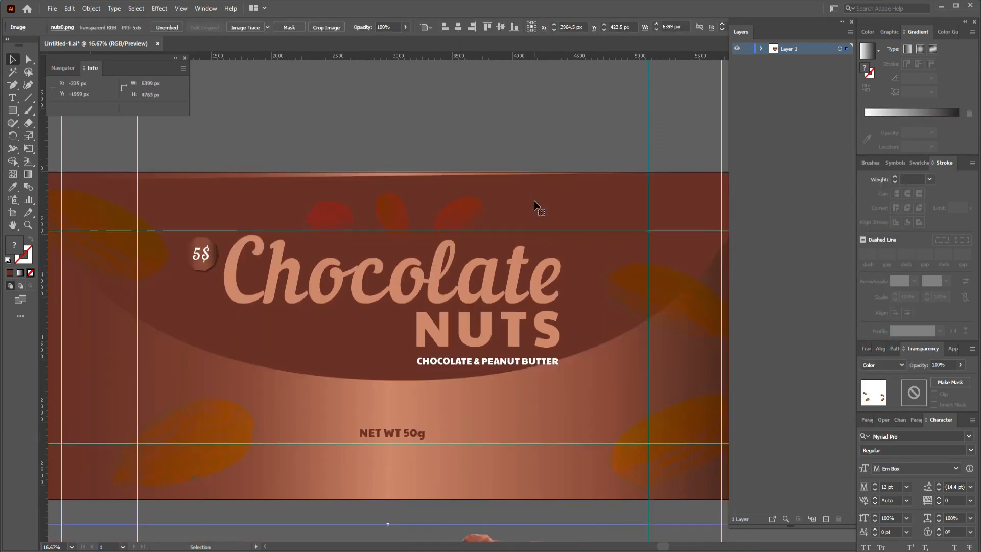
scroll(534, 202, "down", 8)
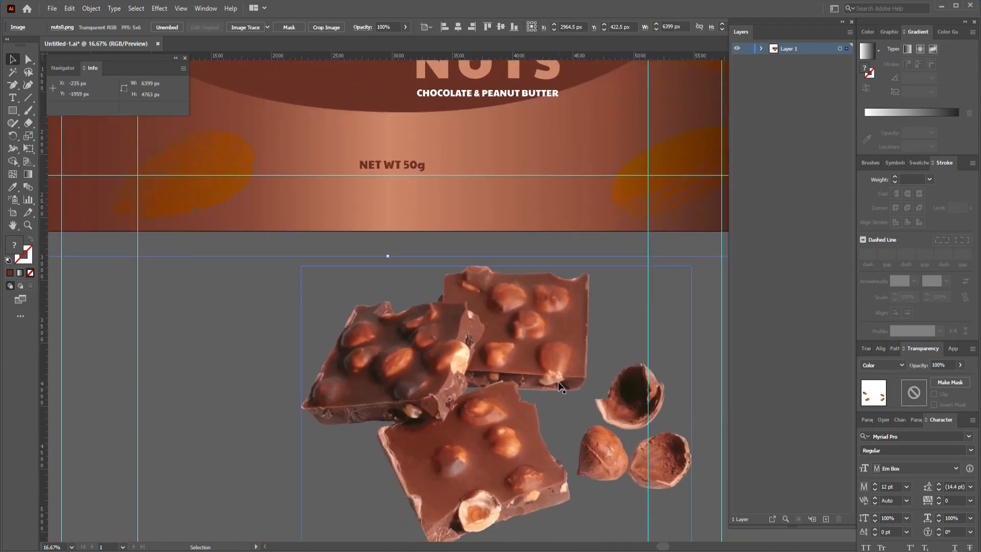
left_click_drag(560, 387, 510, 390)
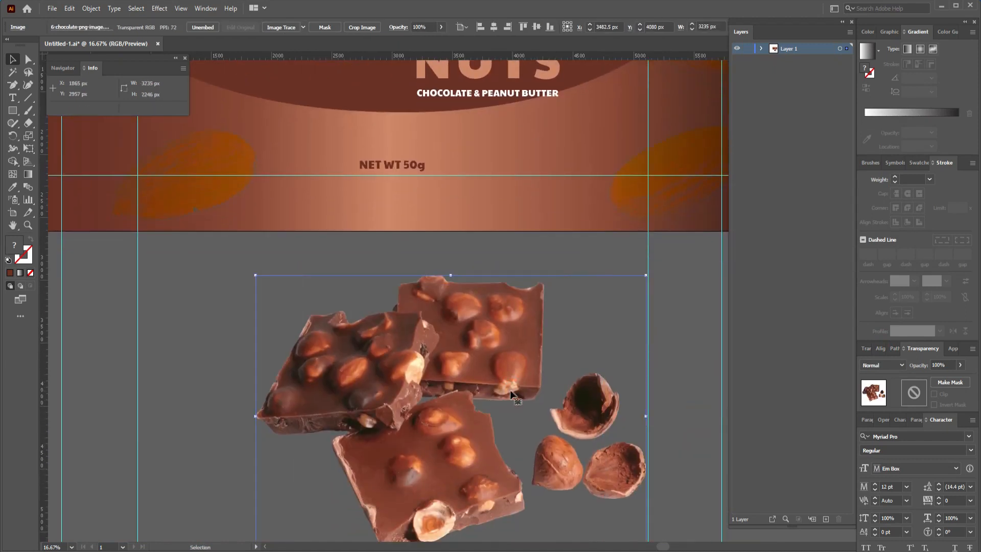
Trace the outer left and lower edges of the leftmost chocolate piece with the Pen tool, swapping fill and stroke to leave the path unfilled
left_click(13, 85)
left_click(45, 86)
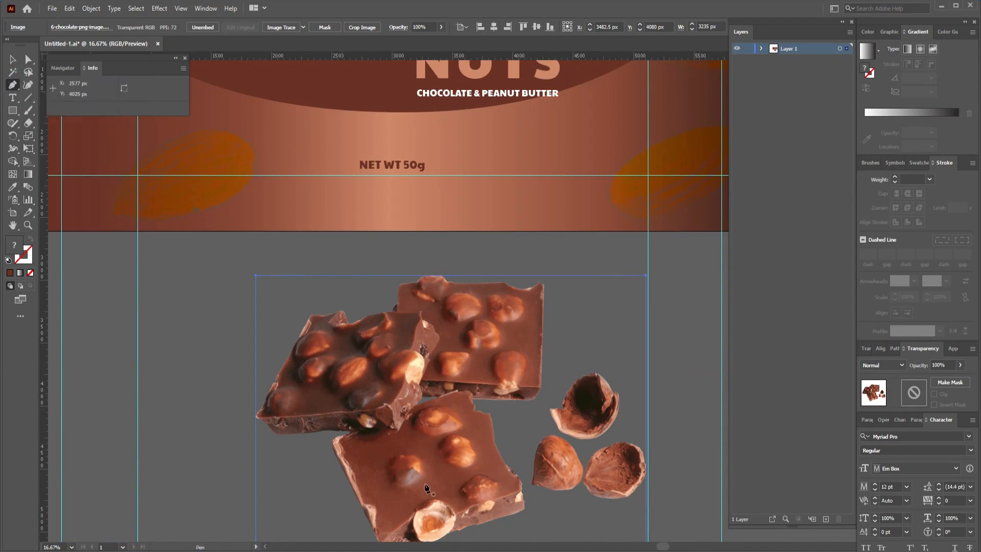
scroll(431, 478, "down", 1)
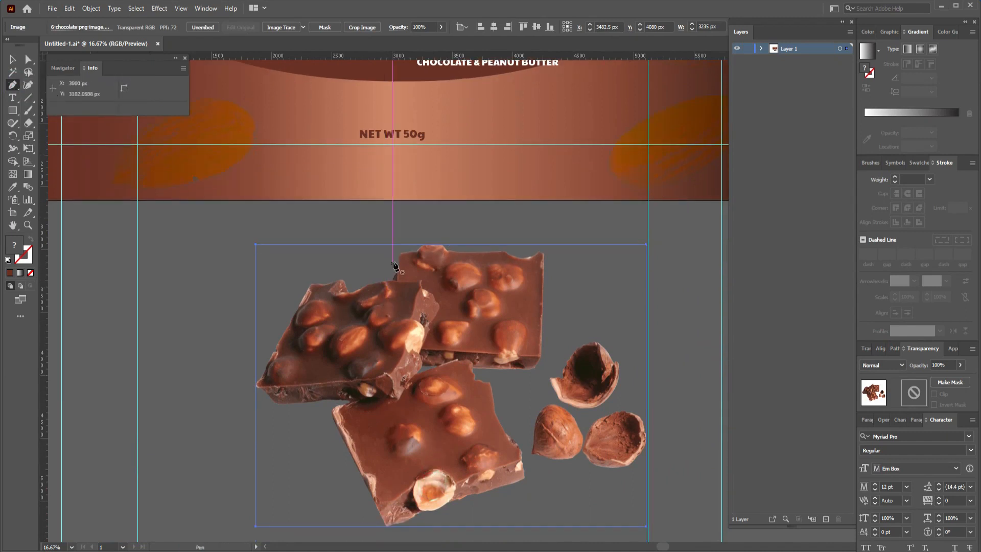
left_click(307, 284)
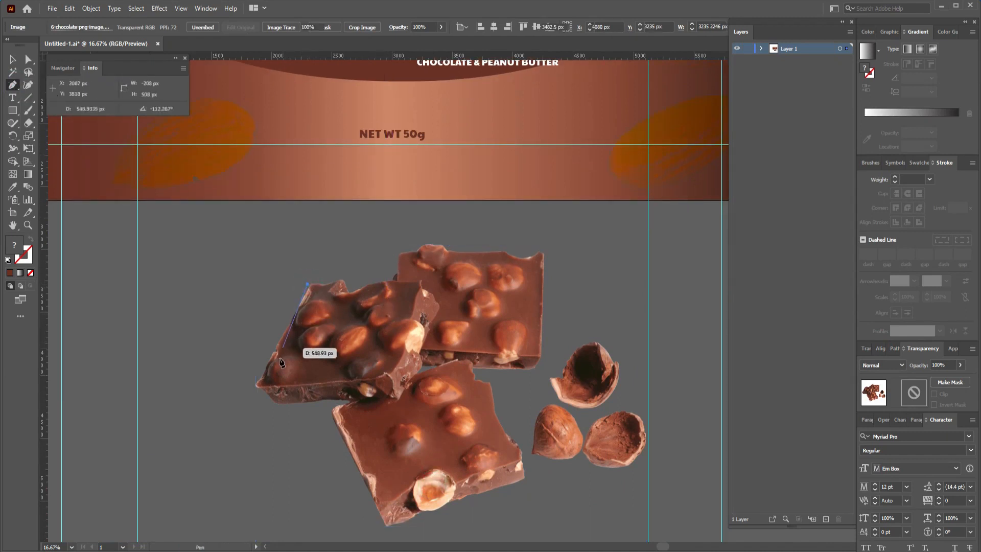
left_click(251, 386)
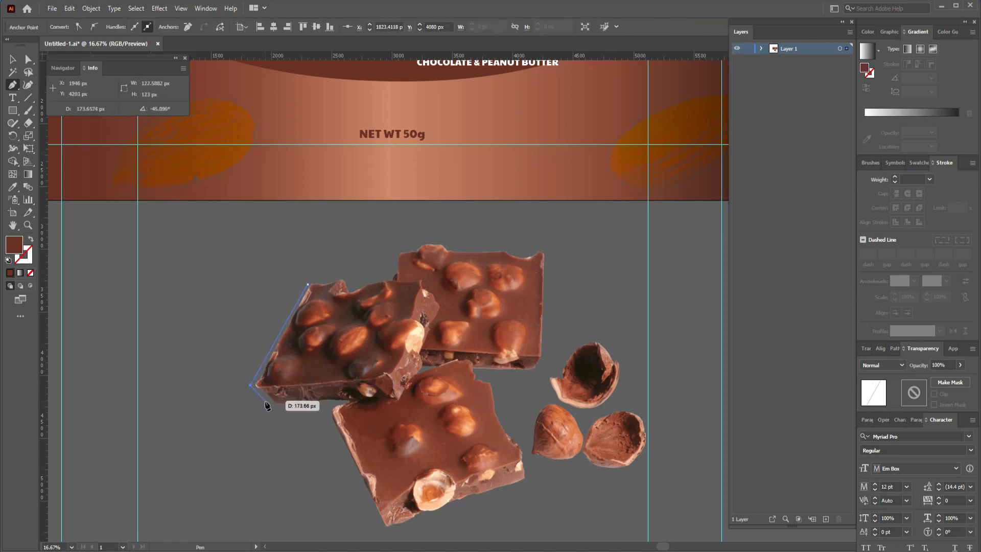
left_click(267, 403)
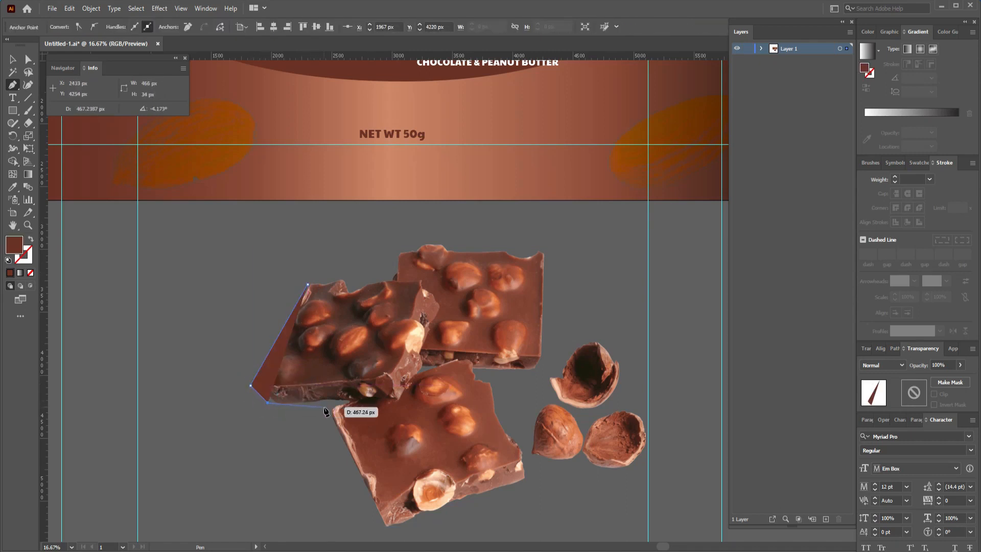
left_click_drag(324, 407, 333, 404)
left_click(31, 239)
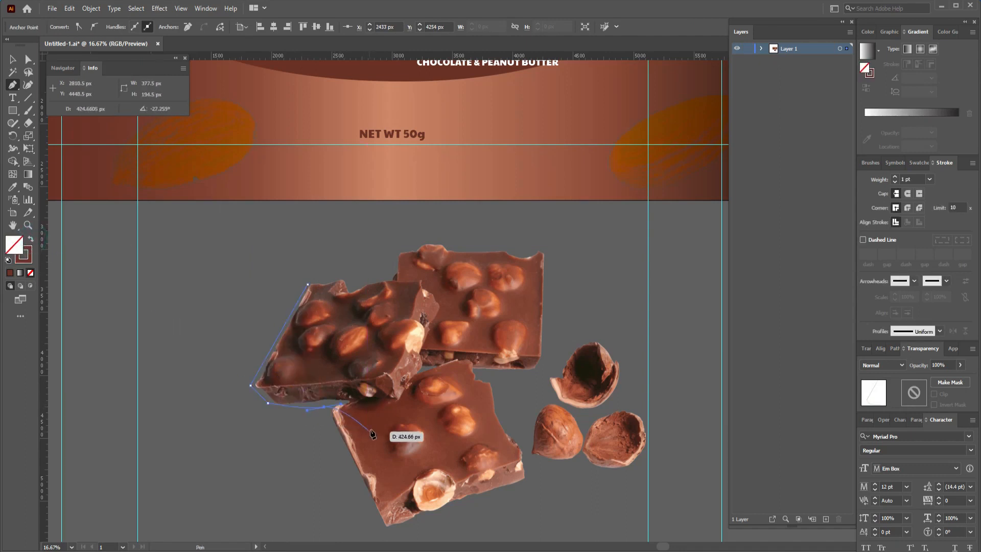
Continue the Pen path along the lower-right edge of the left chocolate piece up to the gap between the pieces
left_click(351, 401)
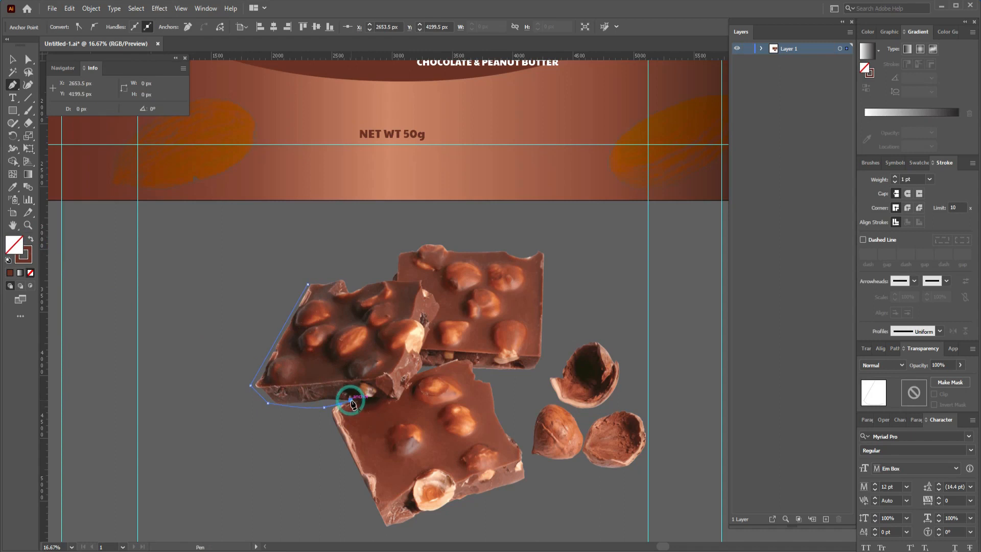
key("ctrl+plus")
key("ctrl+plus")
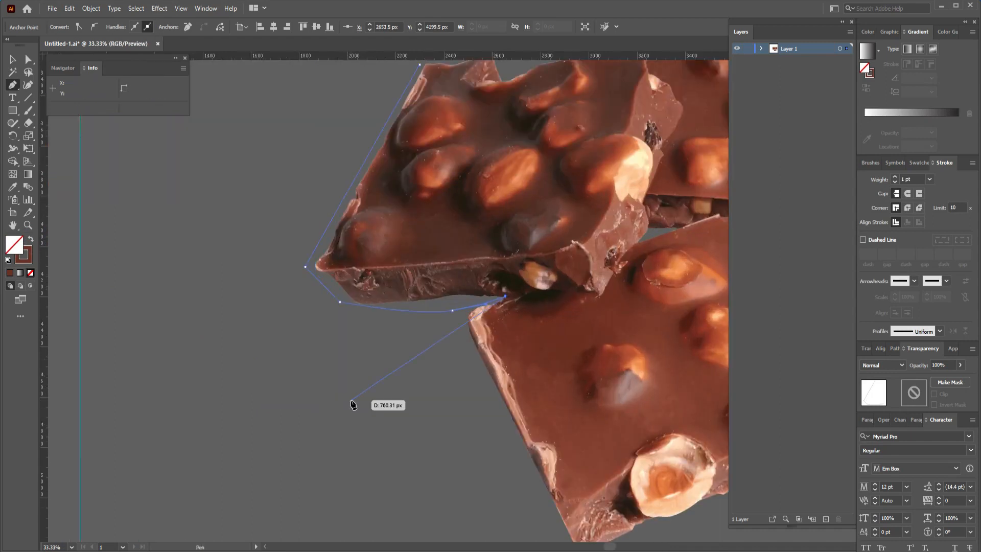
left_click(529, 296)
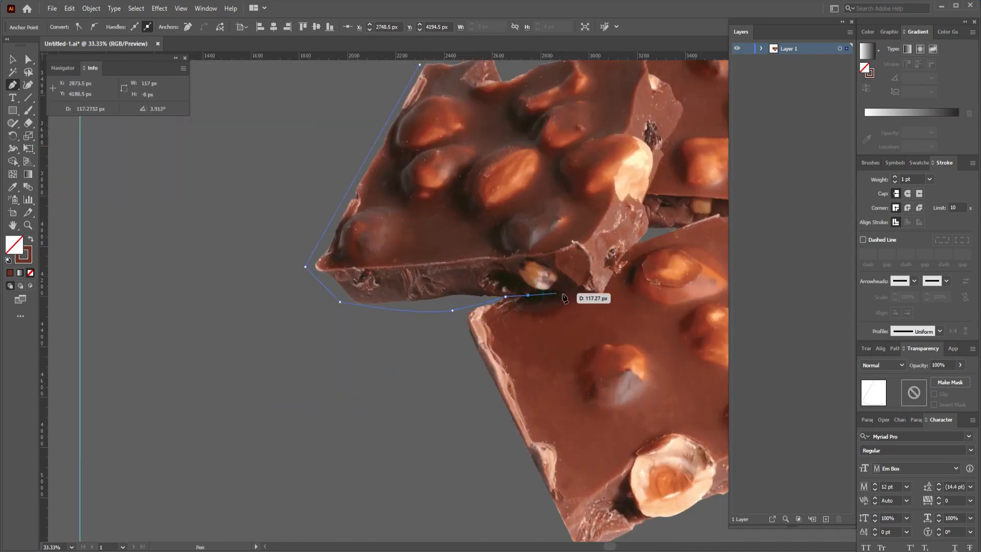
left_click(599, 294)
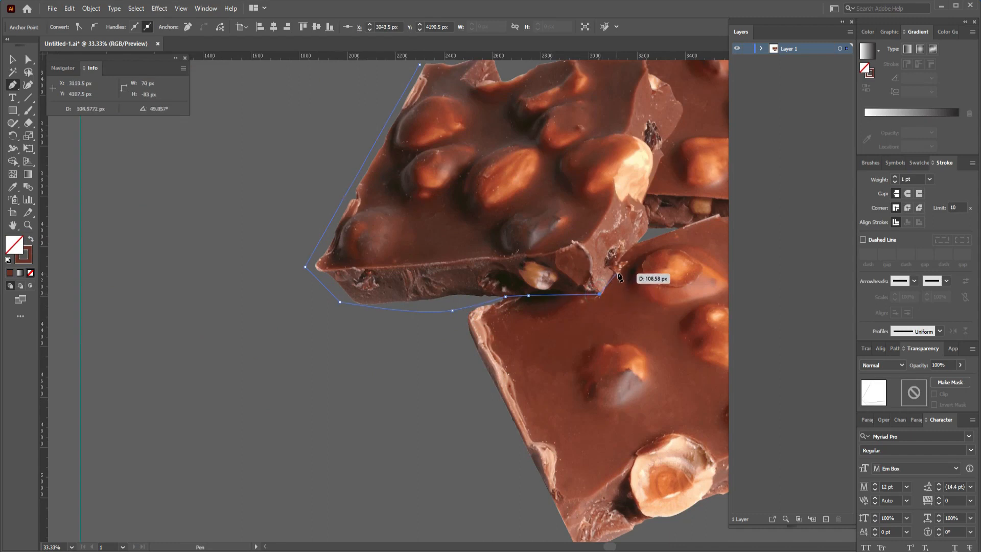
left_click(609, 284)
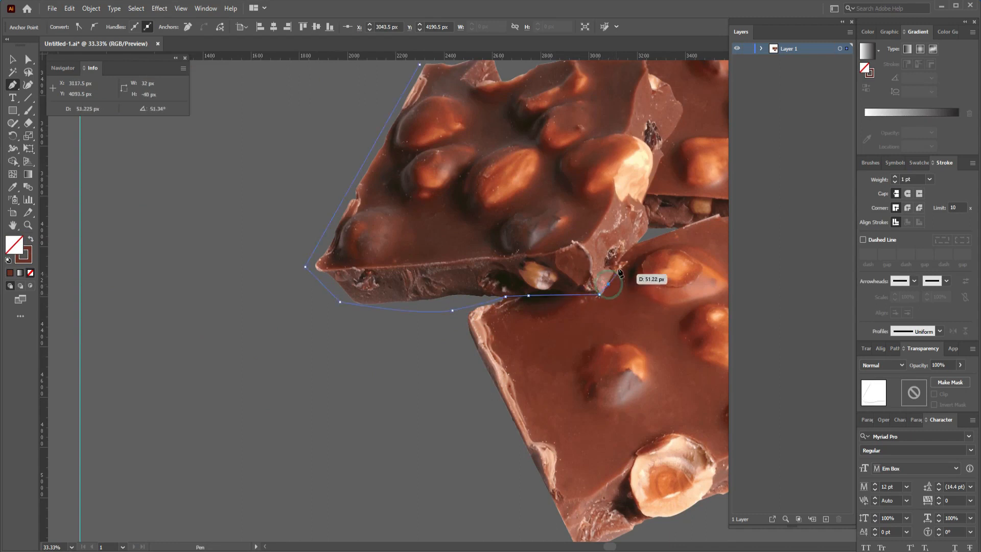
left_click(624, 255)
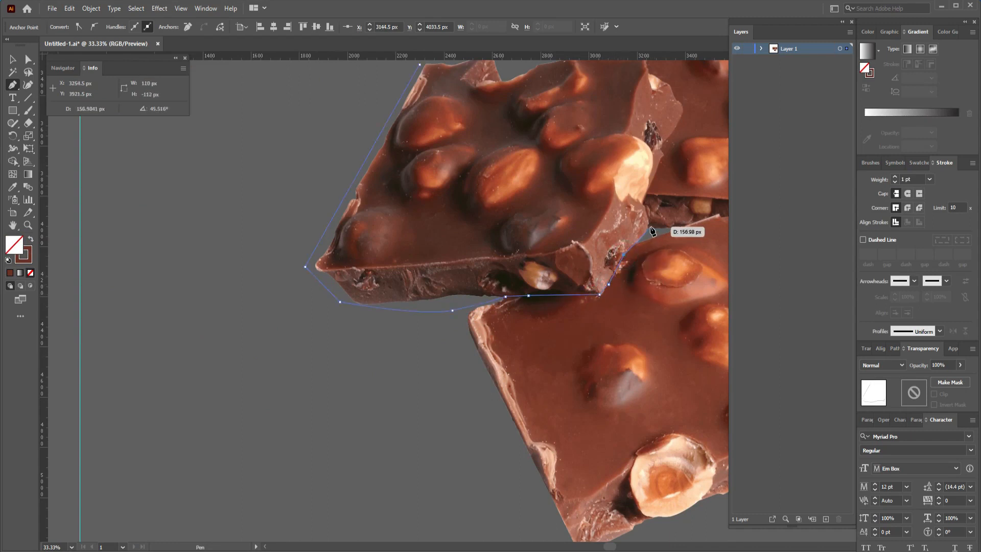
left_click_drag(654, 231, 413, 328)
Extend the Pen path along the bottom edge of the rear chocolate piece and up its right side to the top corner
left_click(443, 330)
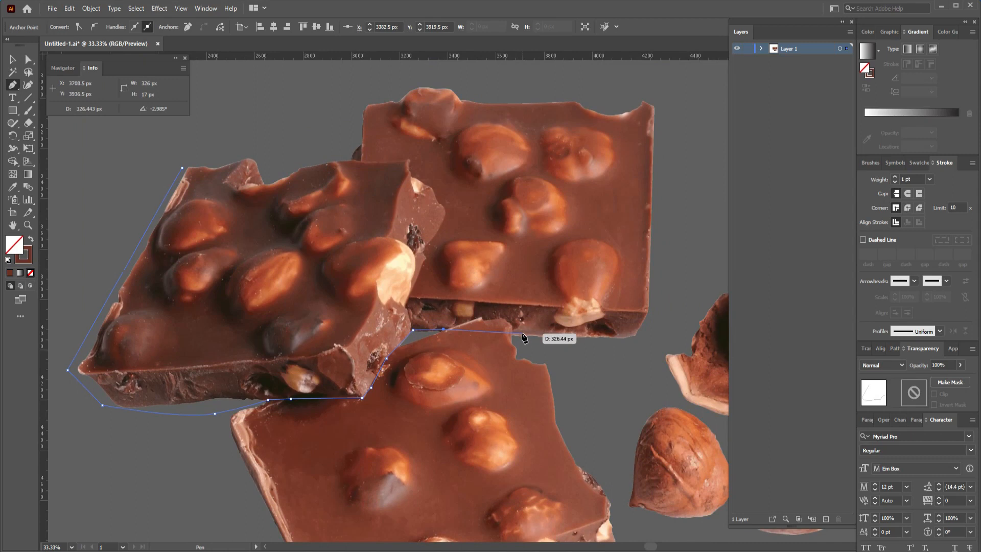
left_click(522, 334)
left_click(622, 335)
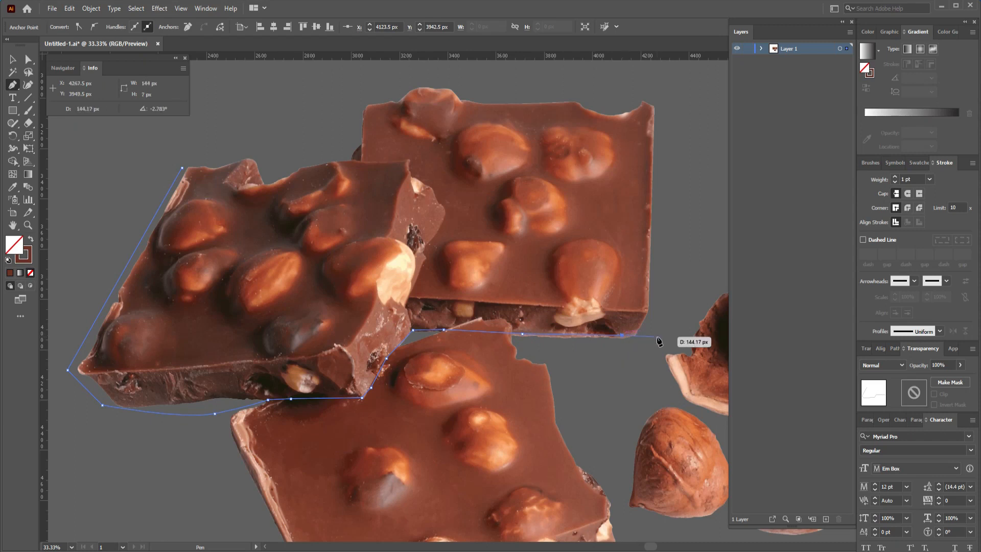
left_click(633, 336)
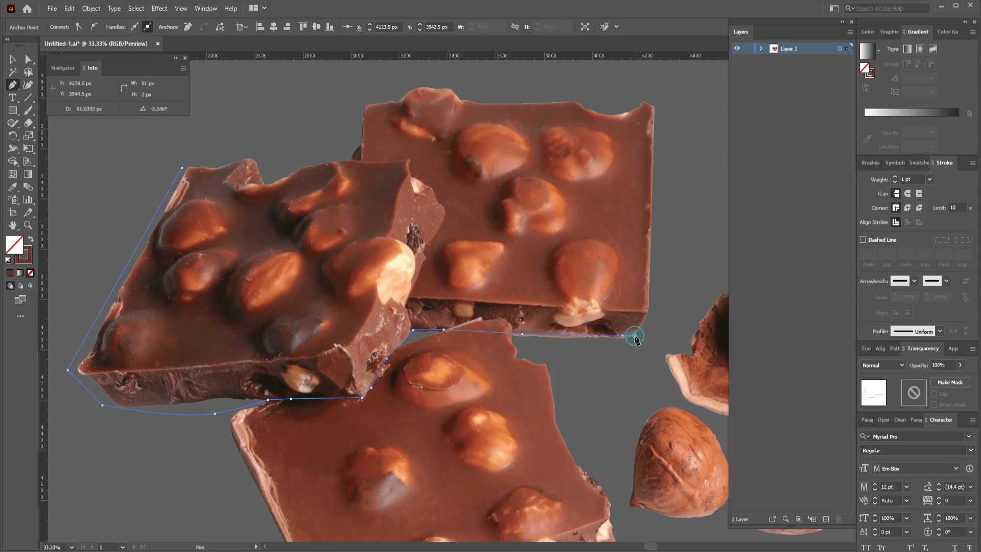
left_click(649, 310)
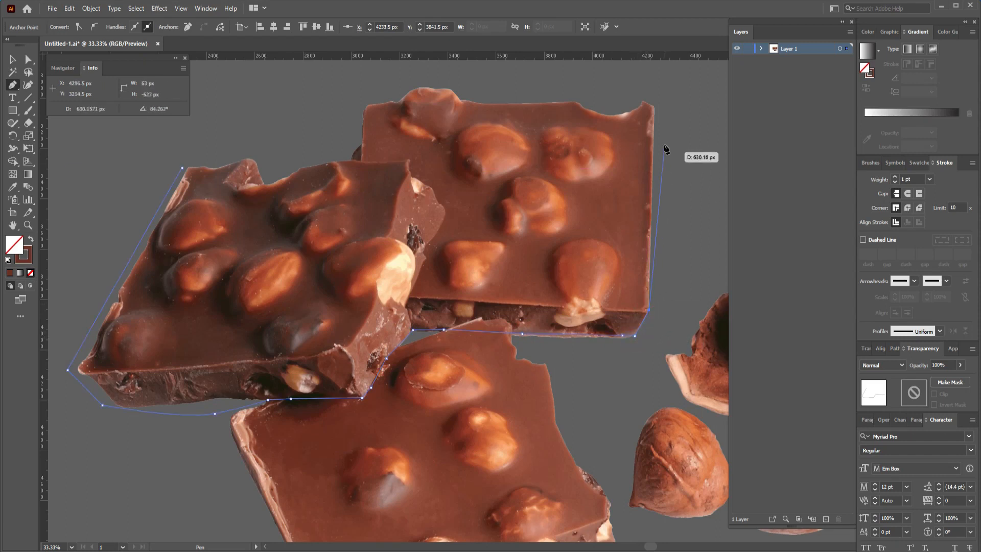
left_click(652, 109)
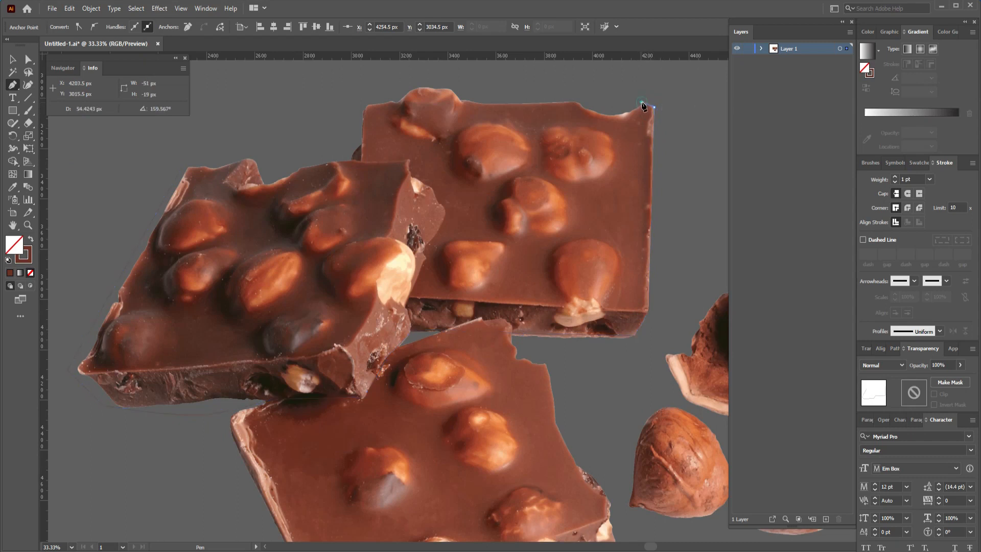
Trace the top edge of the rear chocolate piece from its right corner around the protruding nut, redoing the corner anchor
left_click(641, 102)
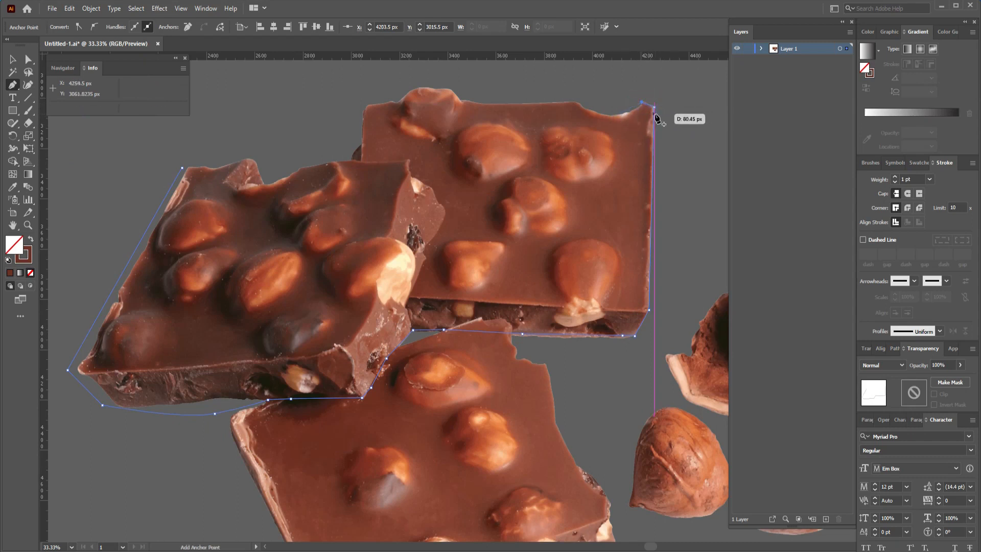
key("ctrl+z")
key("ctrl+z")
key("ctrl+shift+z")
key("ctrl+shift+z")
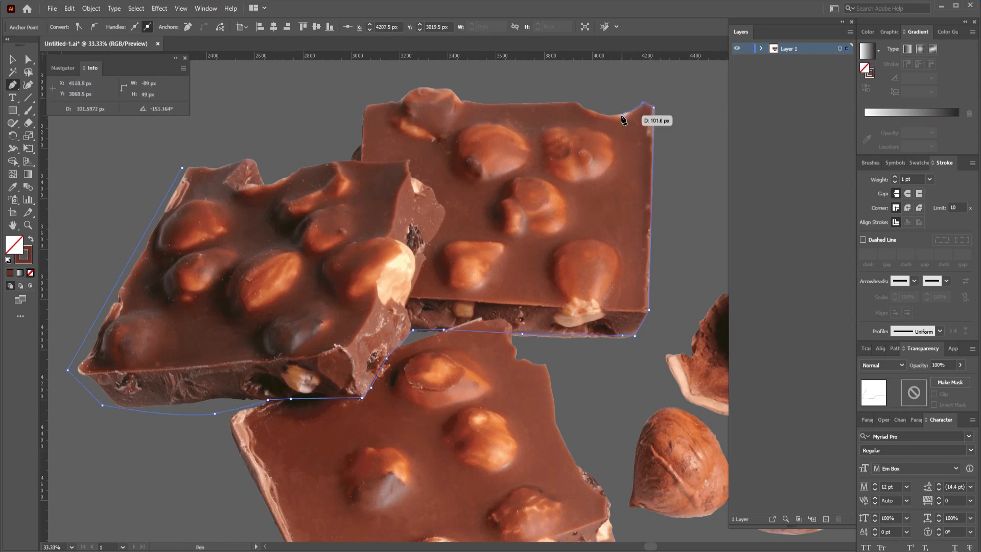
left_click_drag(552, 94, 463, 95)
left_click(462, 94)
left_click(425, 84)
left_click(382, 90)
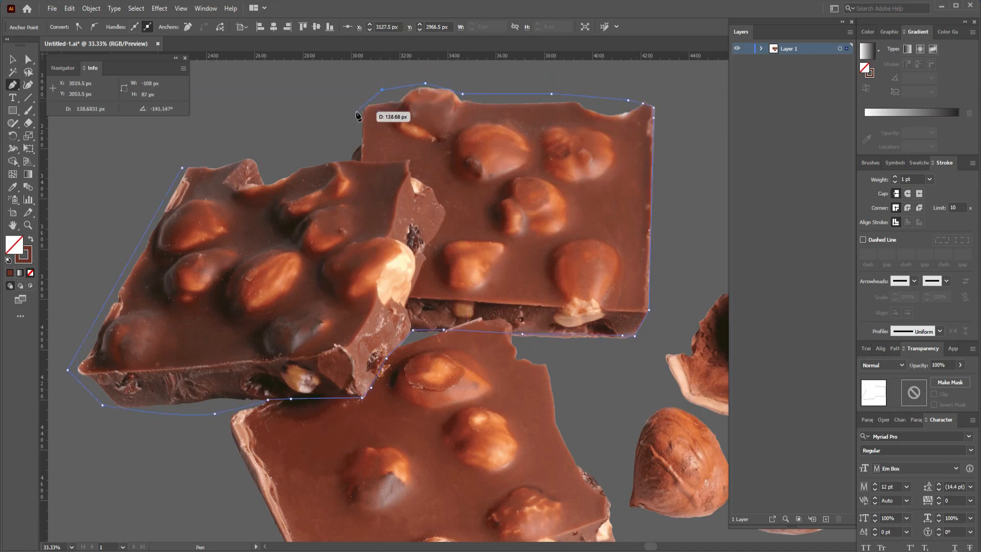
Trace down the rear piece's left side and along the top of the left piece, closing the path at its starting anchor
left_click(357, 110)
left_click(351, 141)
left_click(337, 154)
left_click(287, 157)
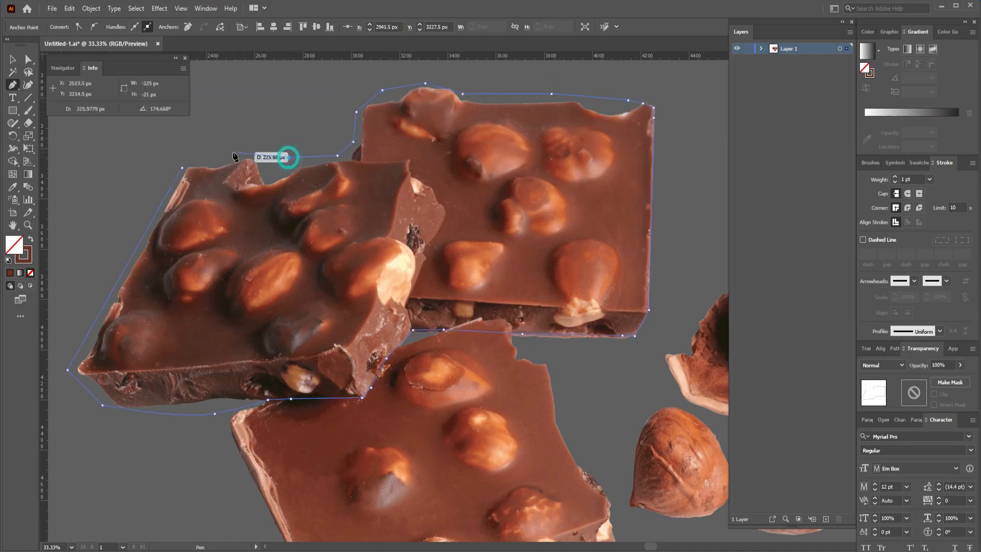
left_click(234, 152)
left_click(205, 156)
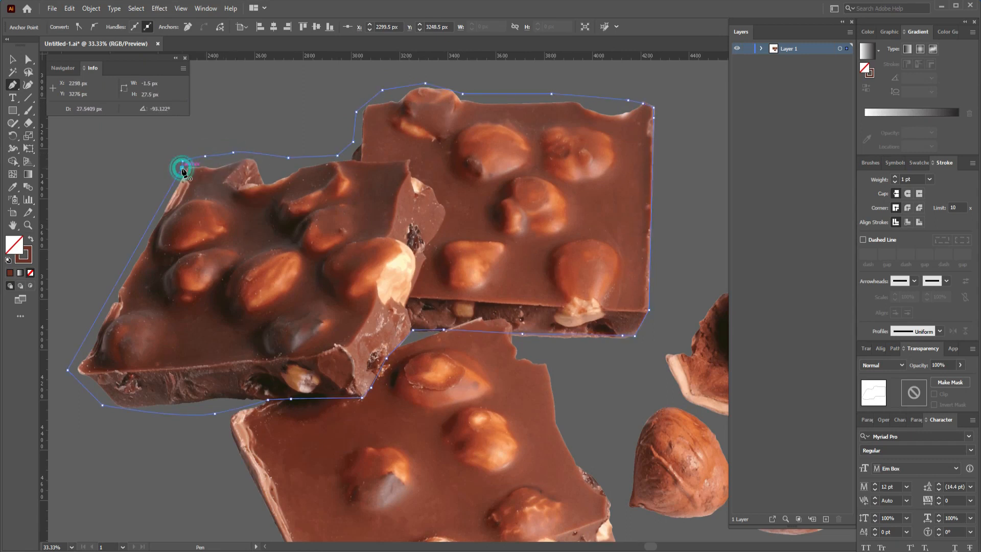
left_click(183, 163)
key("v")
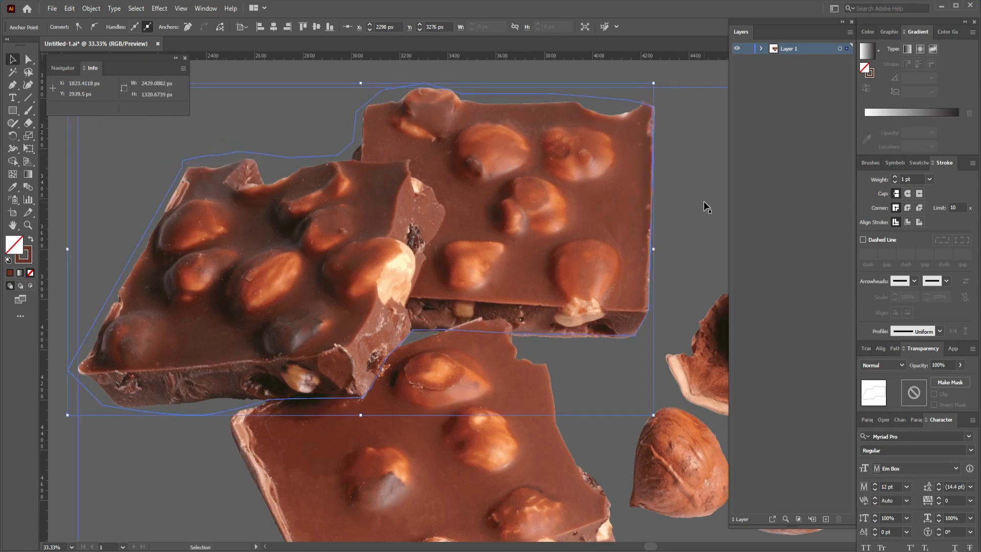
Undo the accidental image move and make a clipping mask from the closed path over the hazelnut chocolate image
left_click_drag(703, 200, 560, 290)
key("ctrl+z")
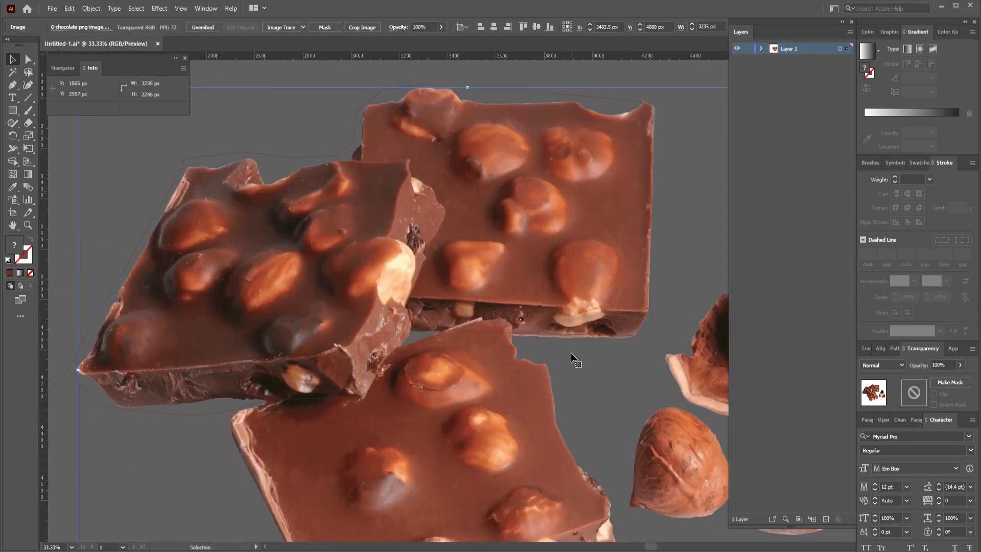
key("ctrl+minus")
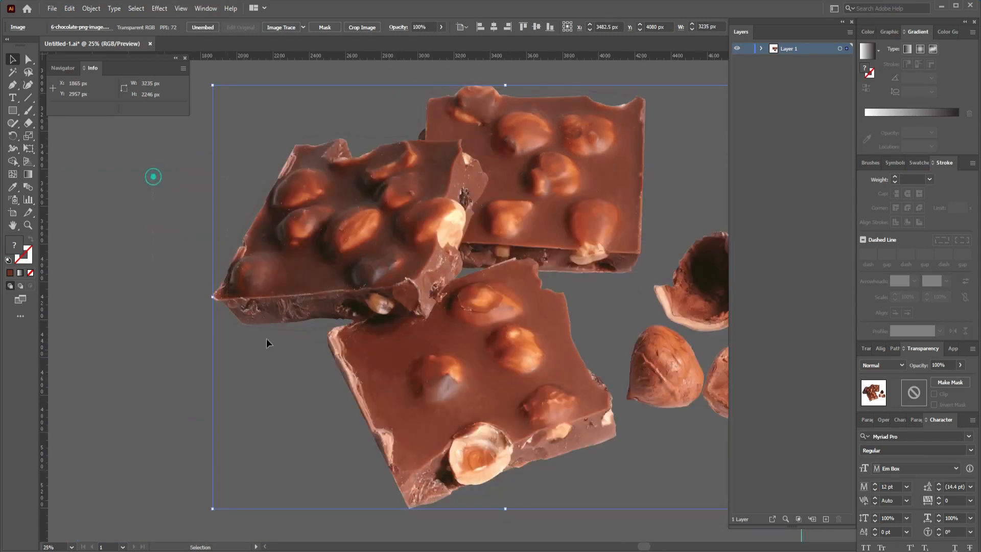
key("ctrl+a")
right_click(354, 261)
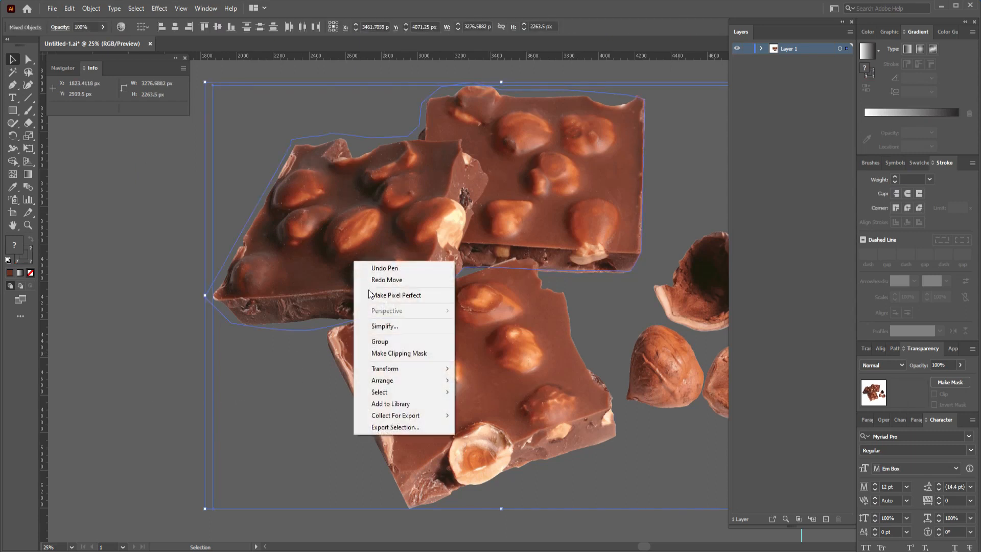
left_click(397, 353)
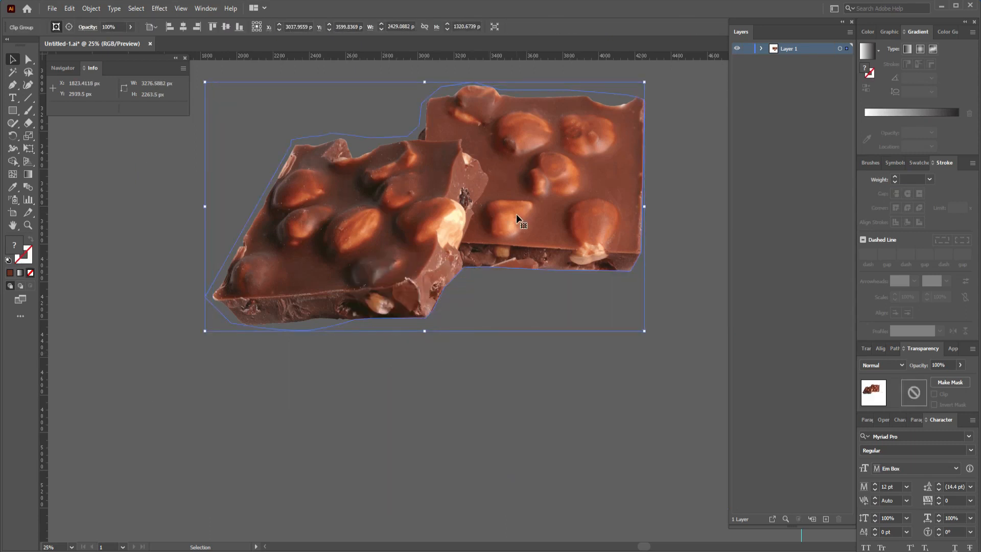
Move the clipped chocolate pieces onto the wrapper at about X 2146 px, Y 1365 px
left_click_drag(517, 213, 527, 250)
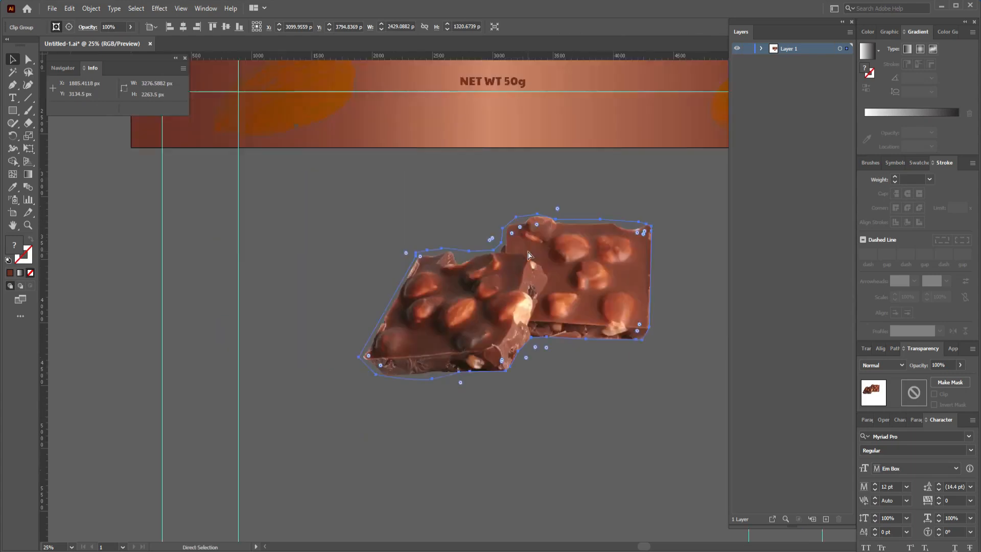
key("ctrl+minus")
key("v")
scroll(530, 230, "up", 5)
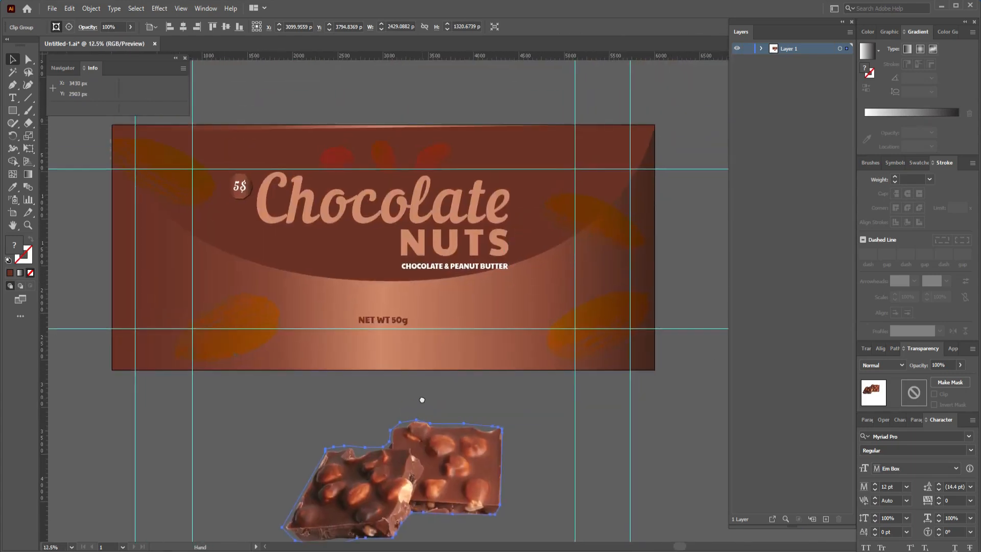
left_click_drag(489, 492, 402, 259)
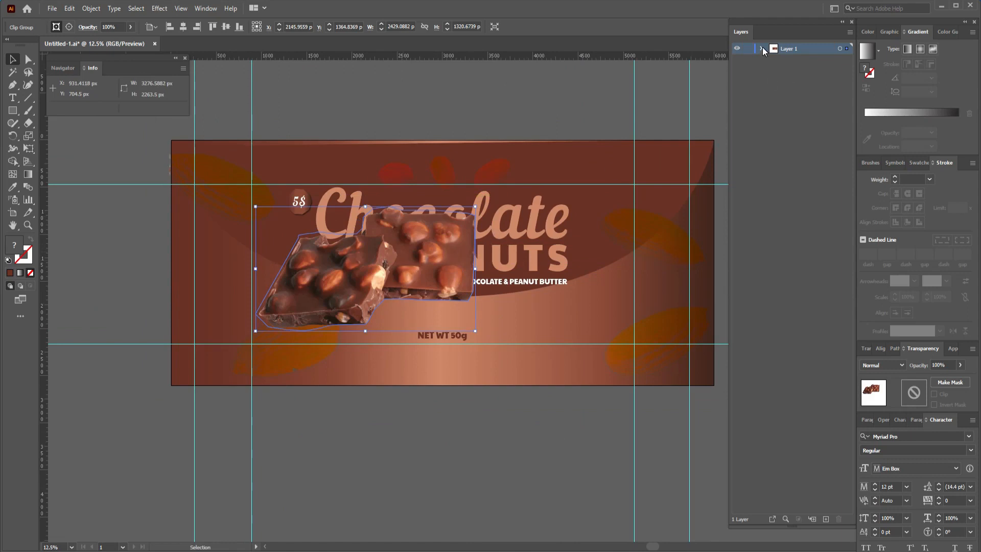
Send the clipped chocolate backward behind the title text, shrink it to about 1874 by 1084 px and tilt it slightly counterclockwise
right_click(417, 260)
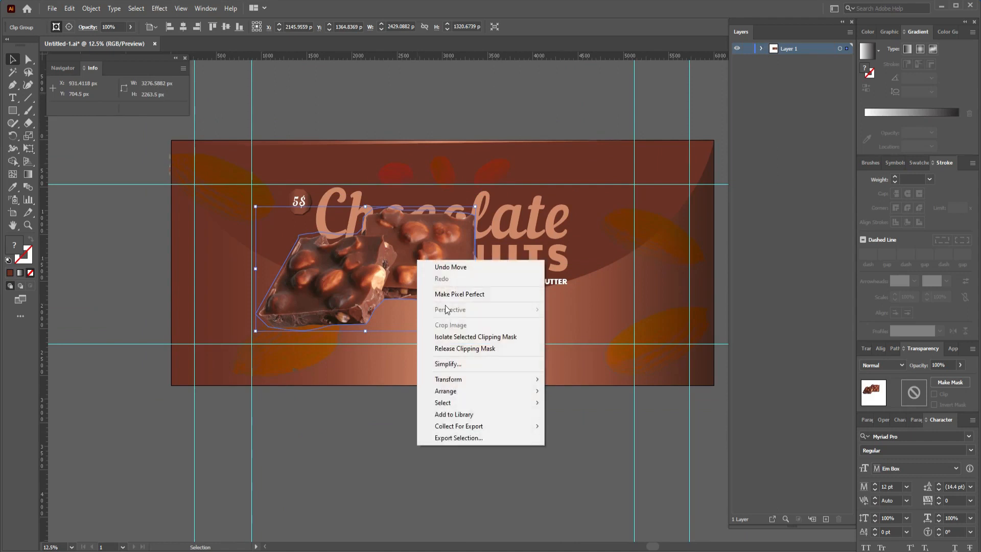
mouse_move(494, 394)
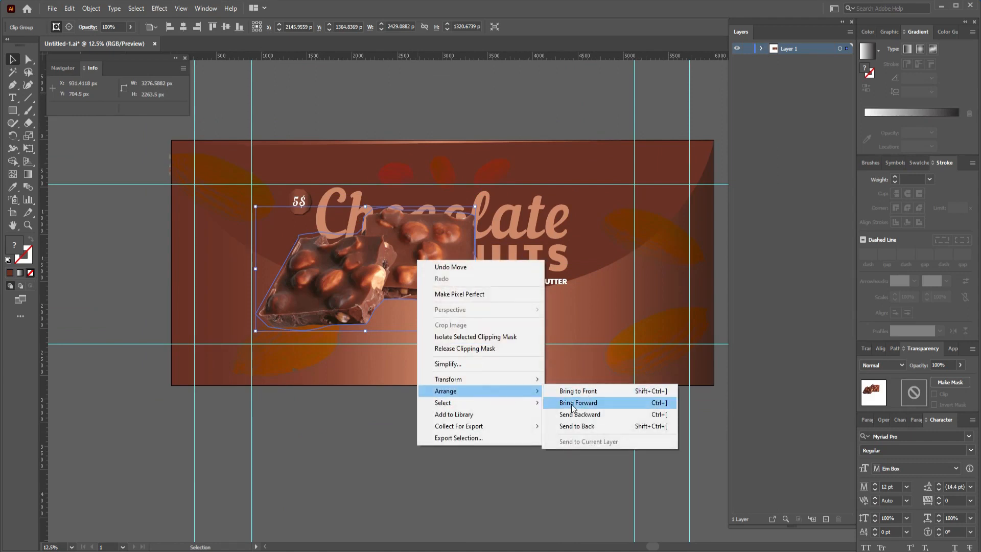
left_click(583, 418)
left_click_drag(476, 207, 461, 215)
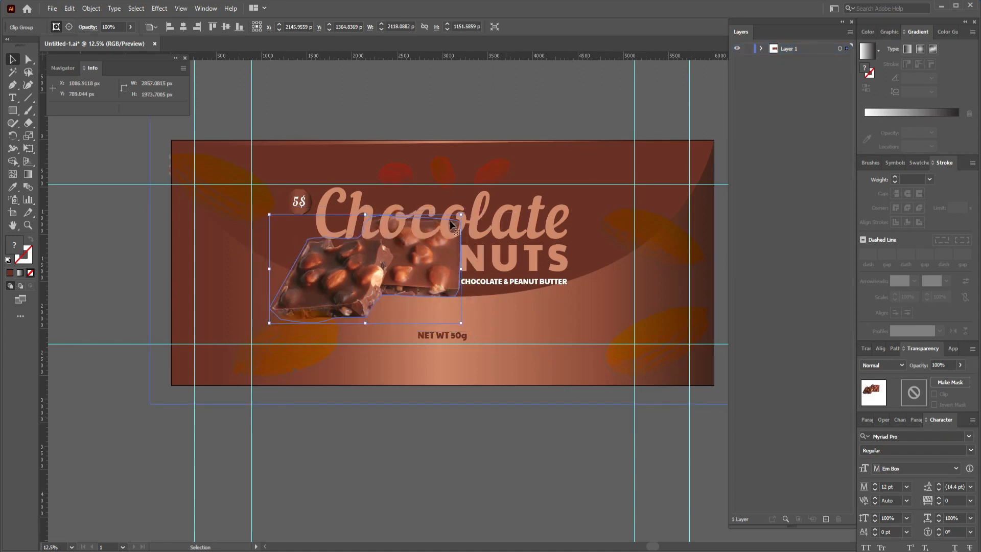
mouse_move(461, 215)
left_mouse_down()
mouse_move(453, 218)
mouse_move(453, 204)
left_mouse_up()
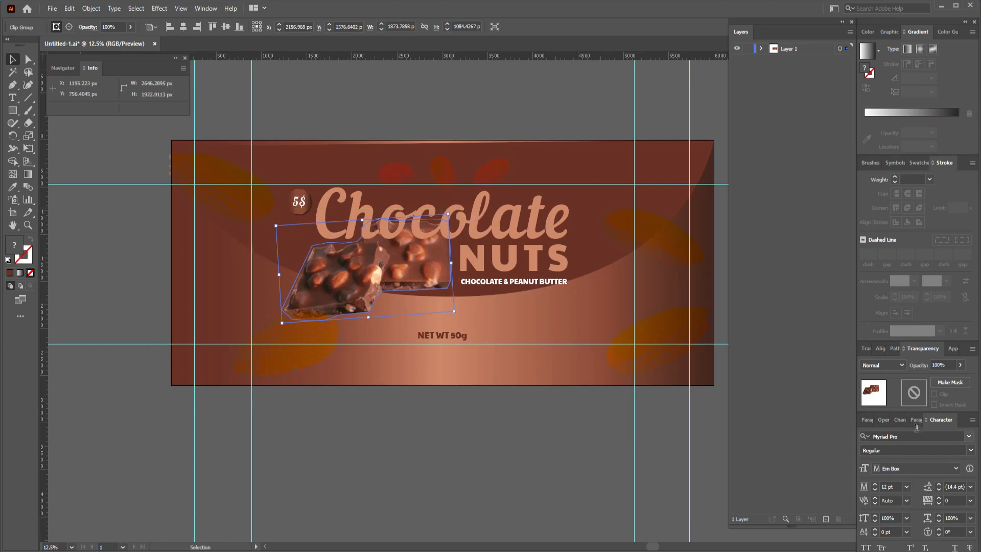
Try the Color and Screen blending modes on the clipped chocolate pieces and set the mode to Soft Light
left_click(901, 365)
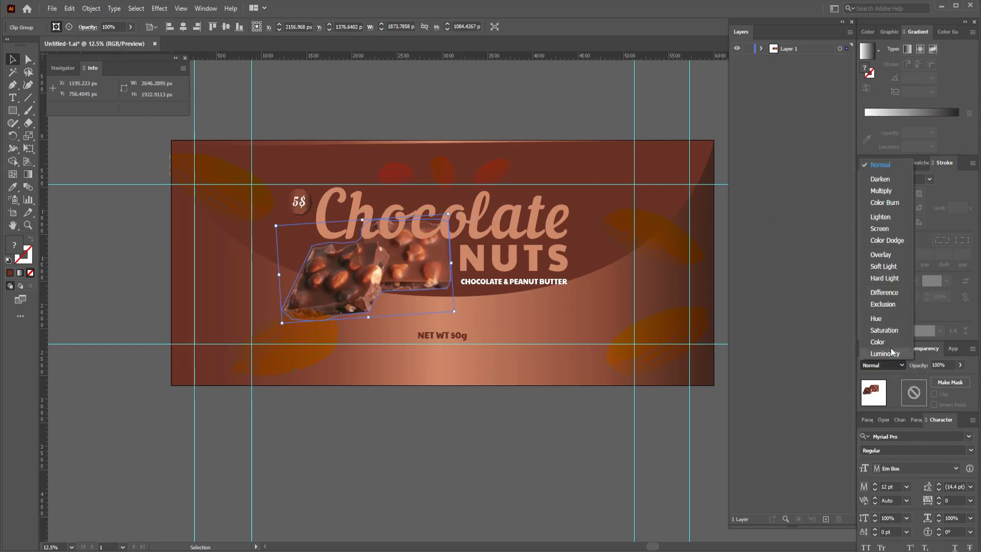
left_click(889, 343)
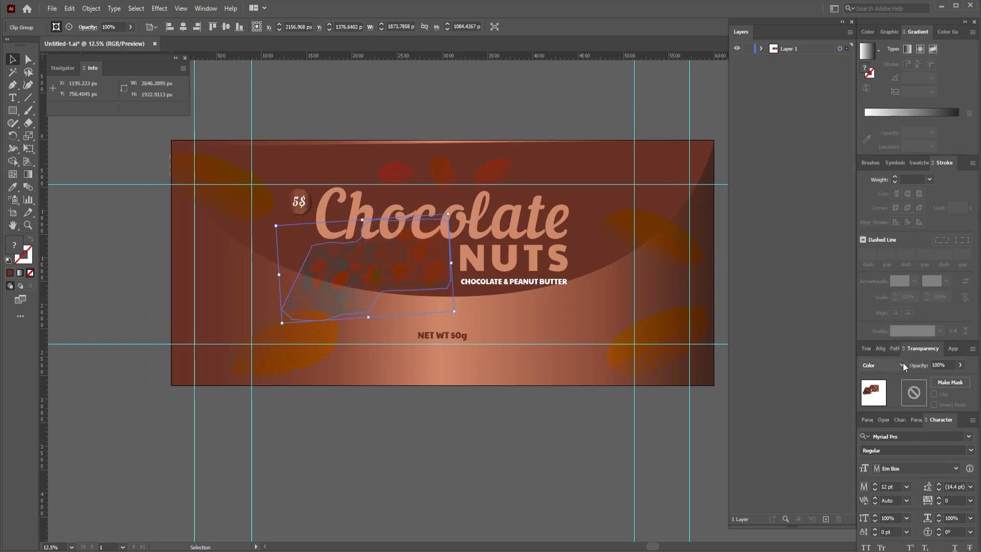
left_click(902, 364)
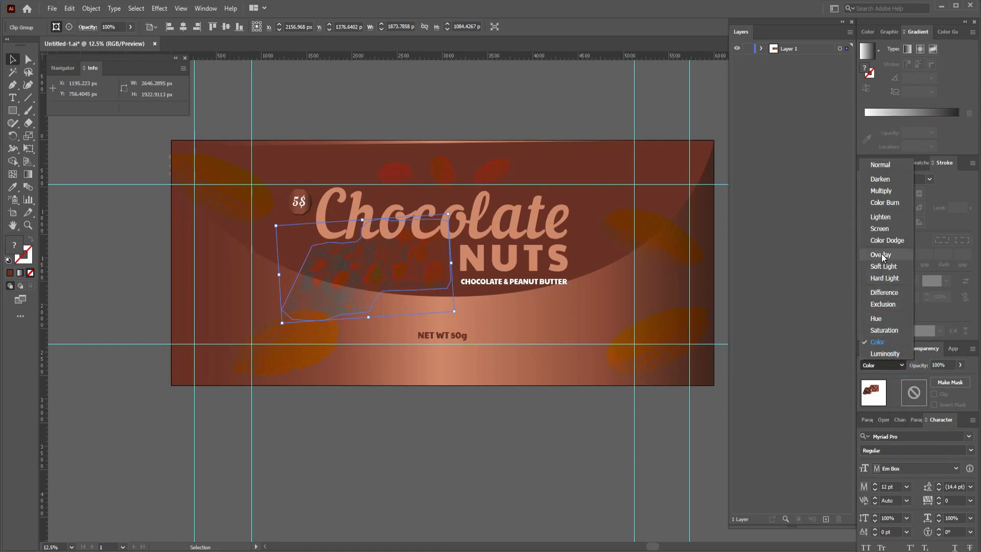
left_click(881, 228)
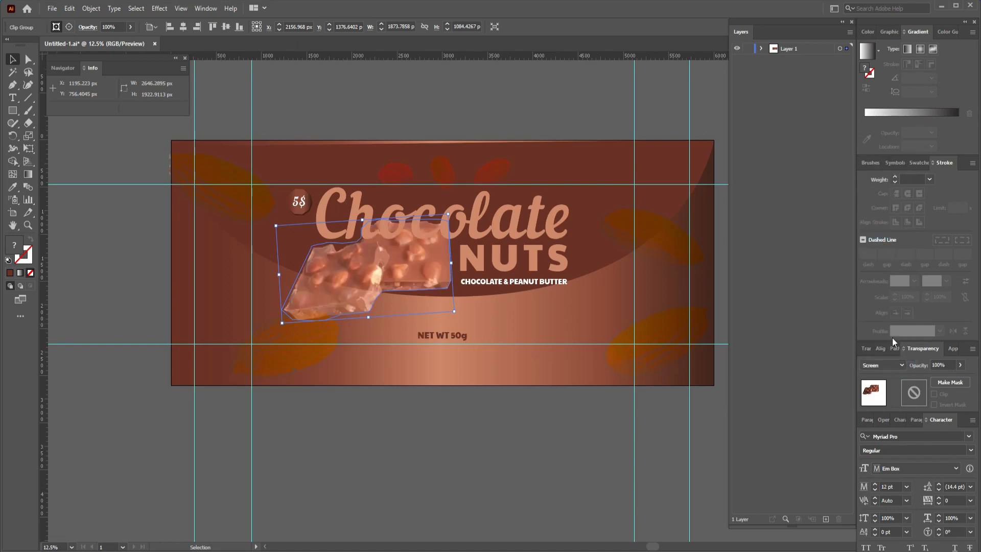
left_click(903, 365)
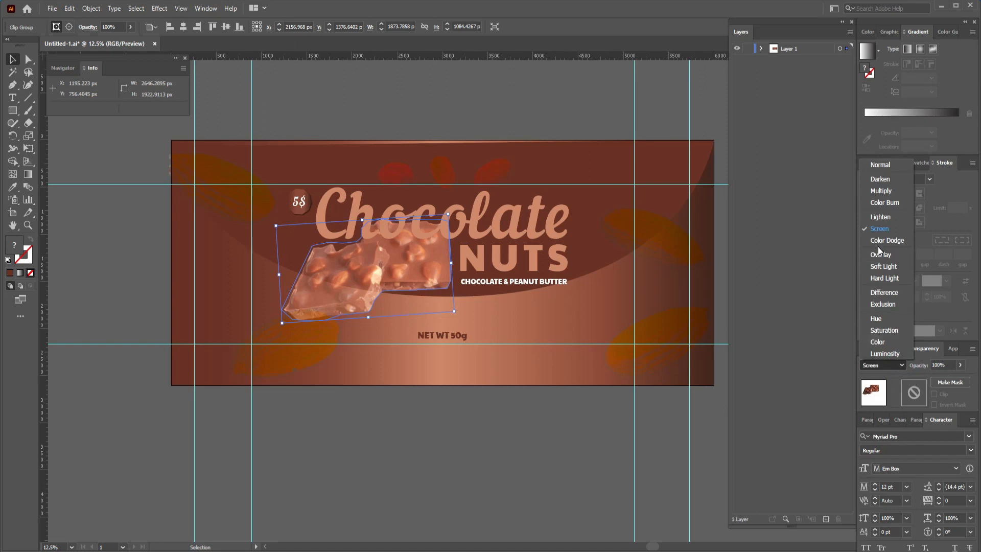
left_click(879, 267)
left_click(617, 420)
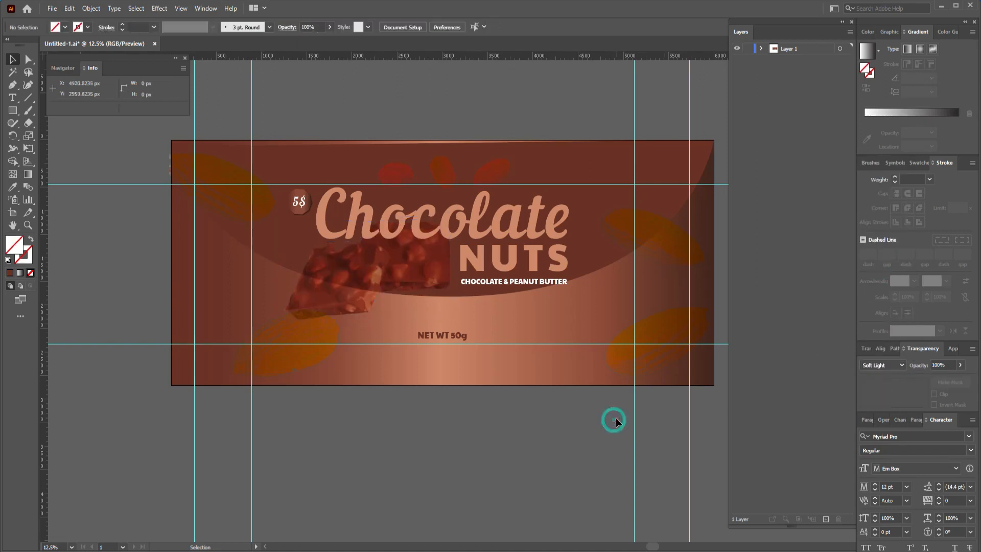
left_click(414, 265)
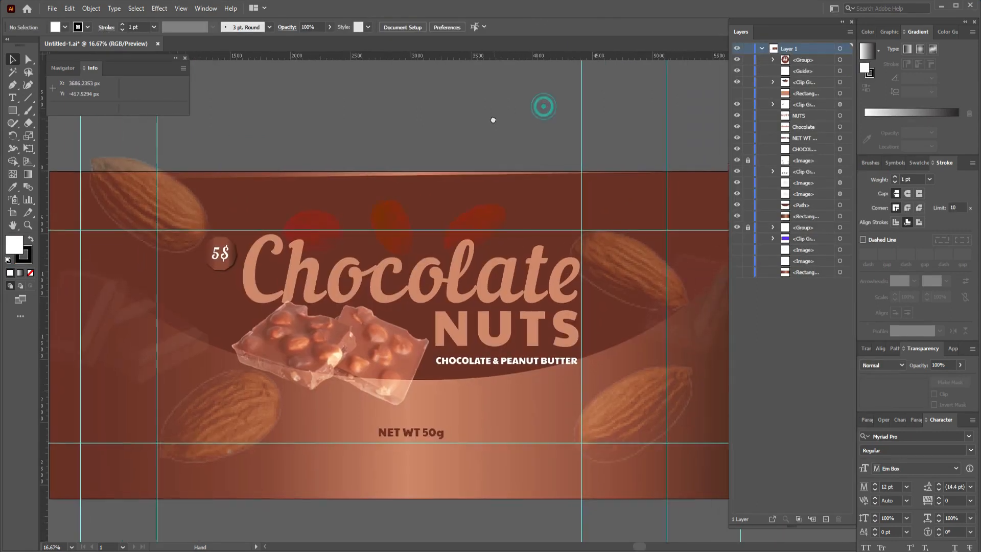
Collapse the expanded contents of Layer 1 in the layer list
left_click_drag(541, 106, 491, 120)
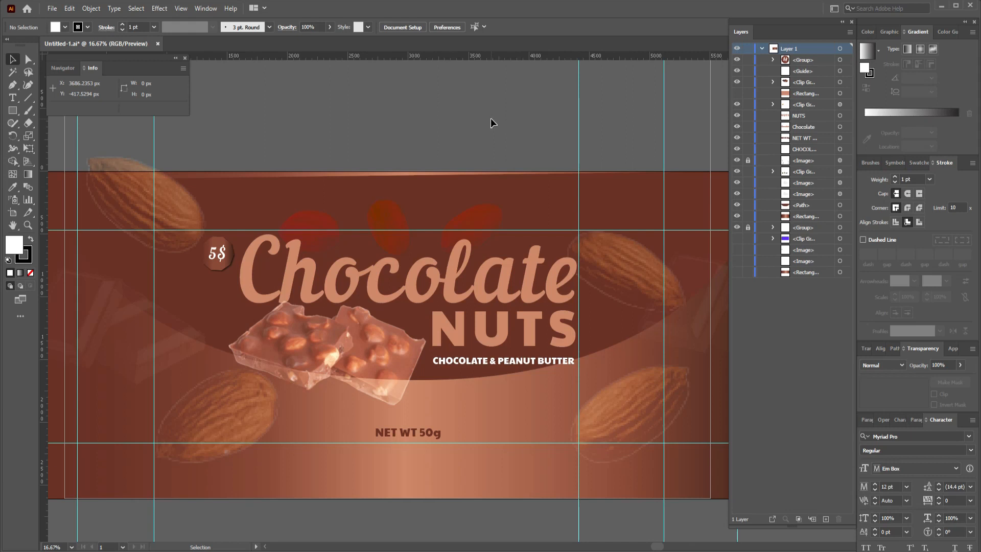
key("ctrl+minus")
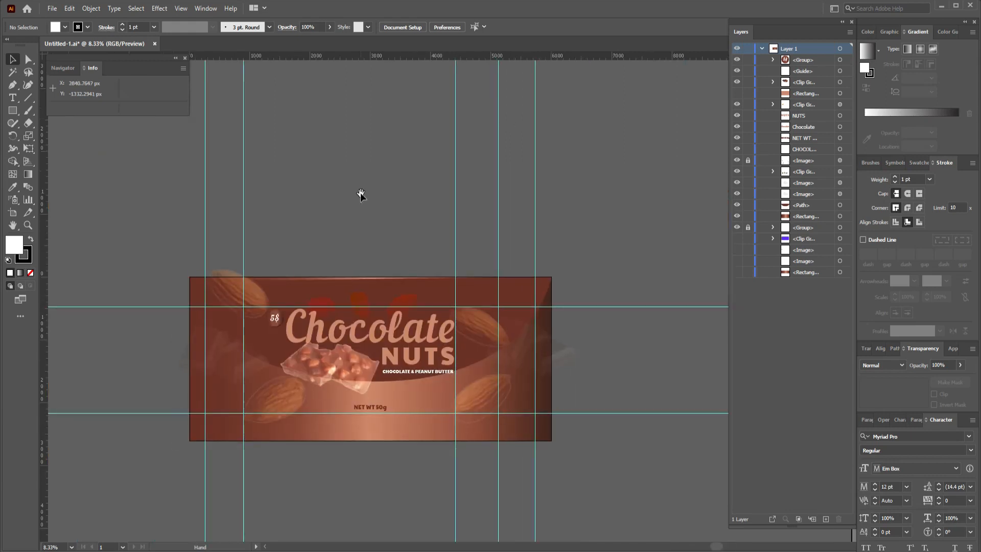
left_click(762, 49)
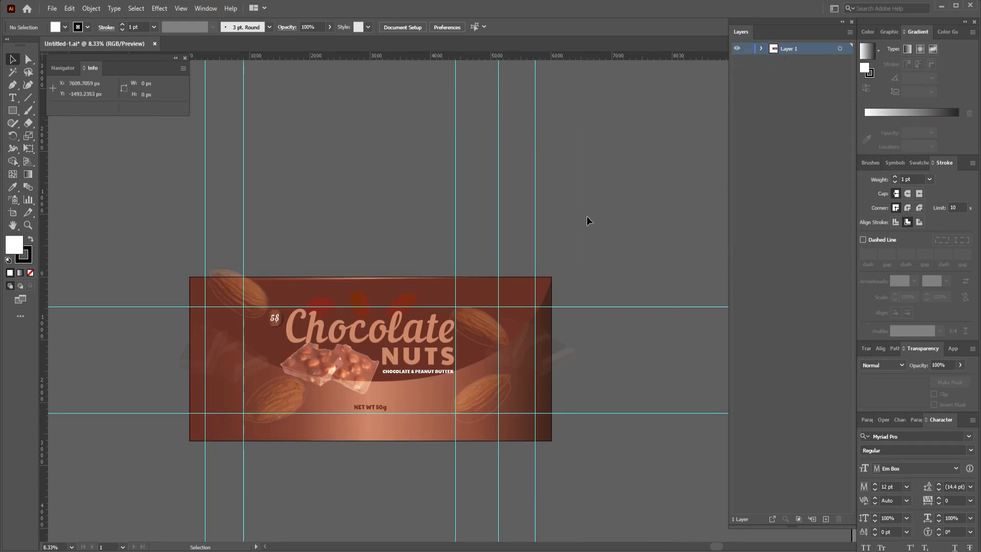
left_click_drag(442, 245, 568, 207)
key("ctrl+plus")
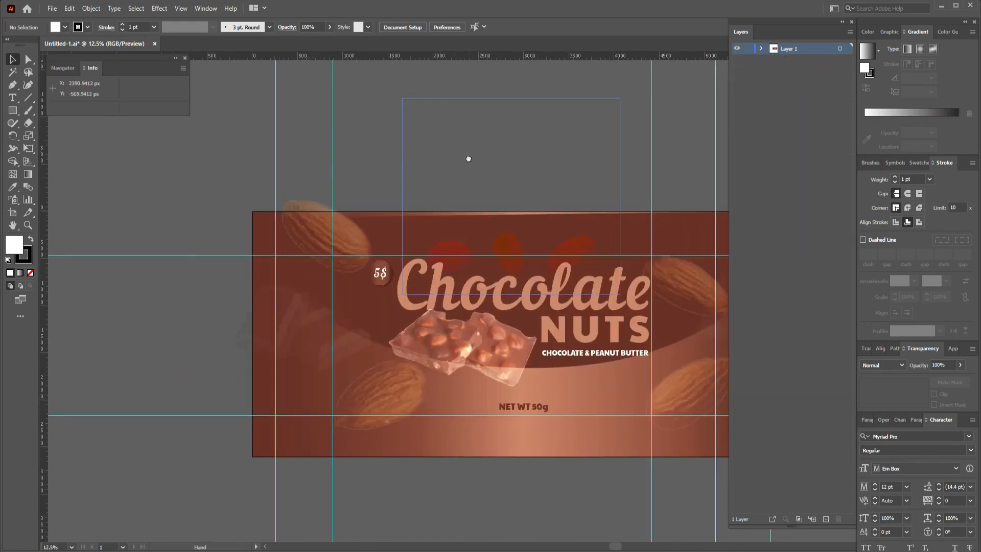
left_click_drag(467, 158, 352, 170)
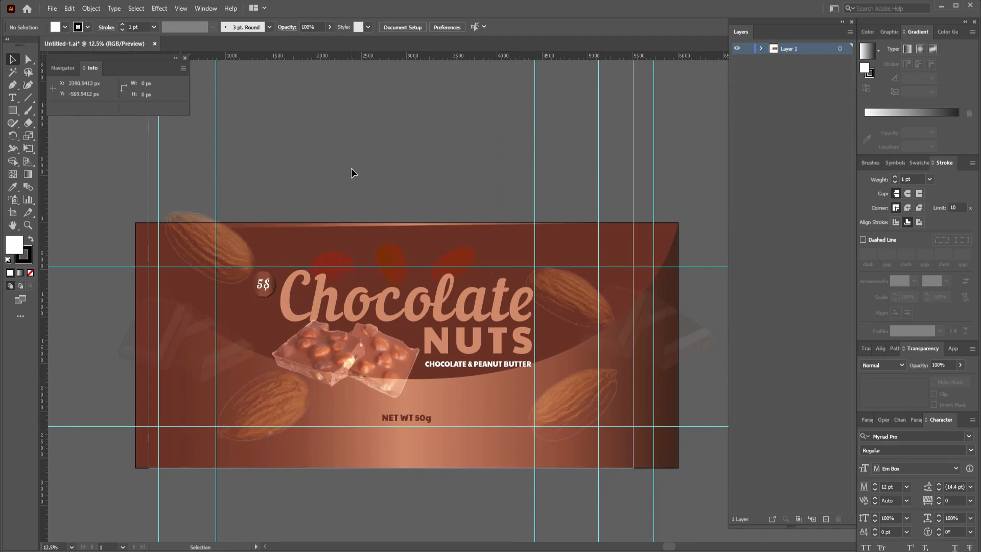